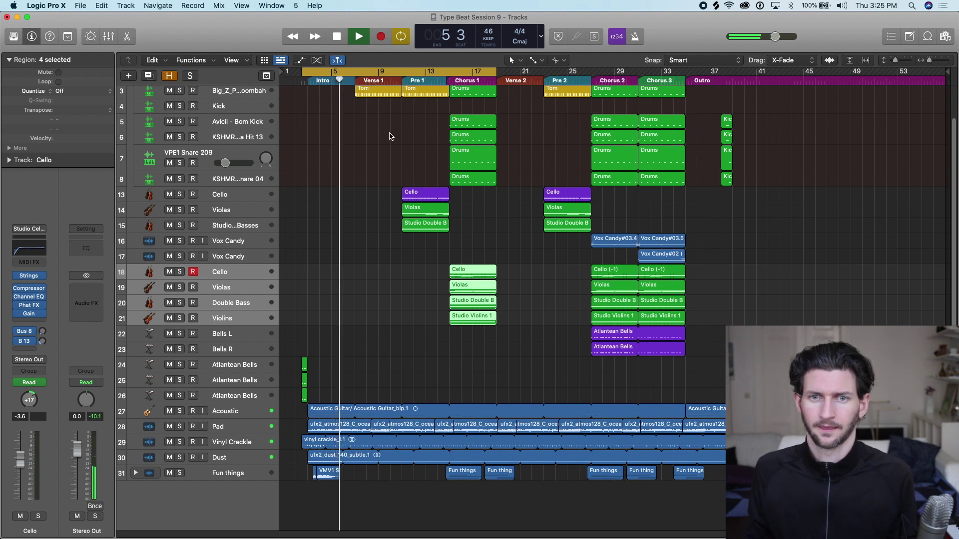
Stop playback, move the cycle range so it starts at bar 15 over Chorus 1, and play the section
{"action": "key", "text": "space"}
{"action": "left_click", "coordinate": [389, 71]}
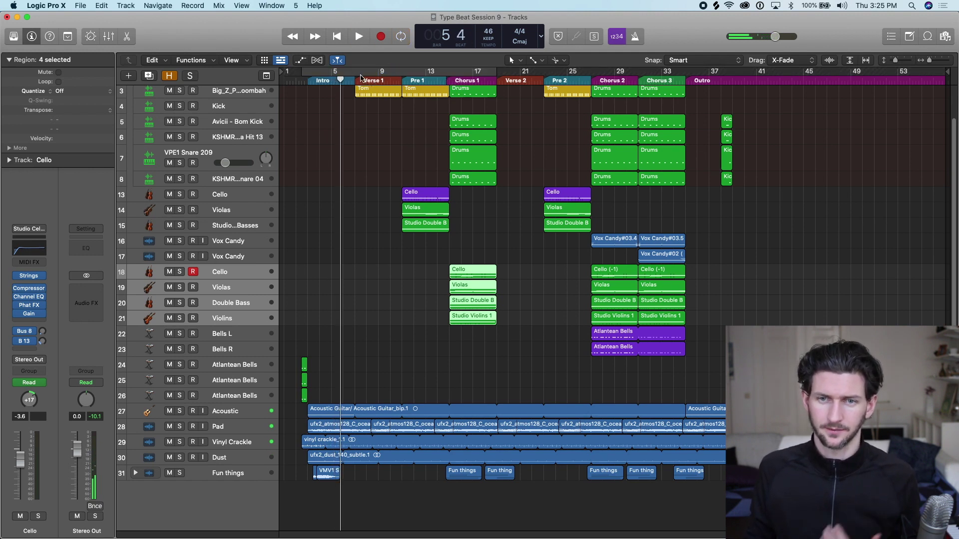
{"action": "left_click_drag", "start_coordinate": [365, 72], "coordinate": [498, 79]}
{"action": "left_click", "coordinate": [451, 79]}
{"action": "left_click_drag", "start_coordinate": [426, 72], "coordinate": [496, 74]}
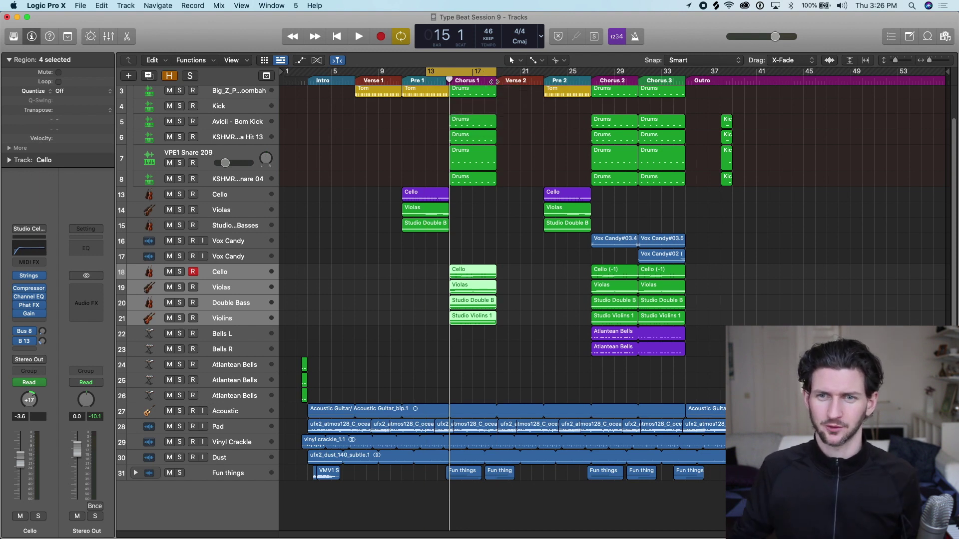
{"action": "left_click_drag", "start_coordinate": [481, 74], "coordinate": [504, 74]}
{"action": "key", "text": "space"}
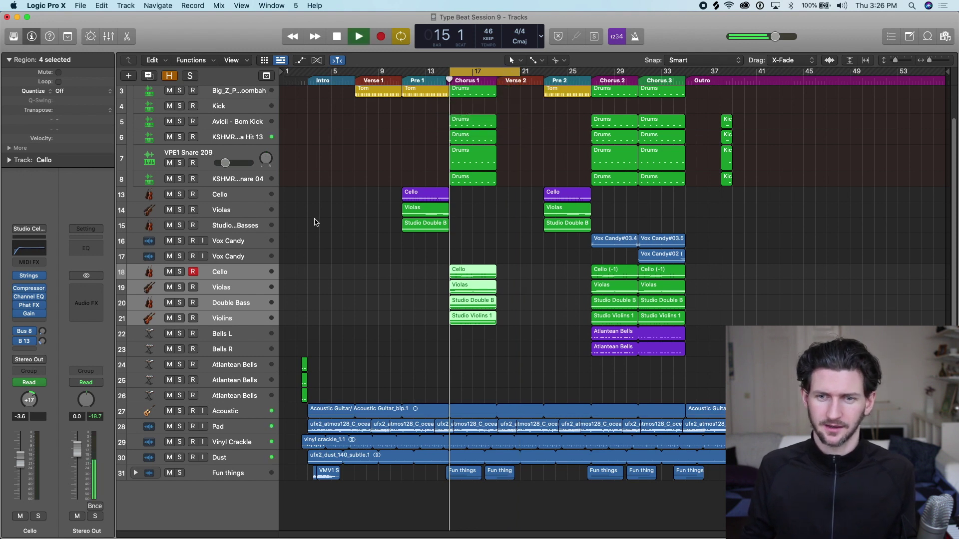
Stop playback, solo string tracks 13–15 and 18–21, and limit the cycle range to Chorus 1
{"action": "key", "text": "space"}
{"action": "left_click", "coordinate": [509, 72]}
{"action": "left_click_drag", "start_coordinate": [453, 74], "coordinate": [574, 71]}
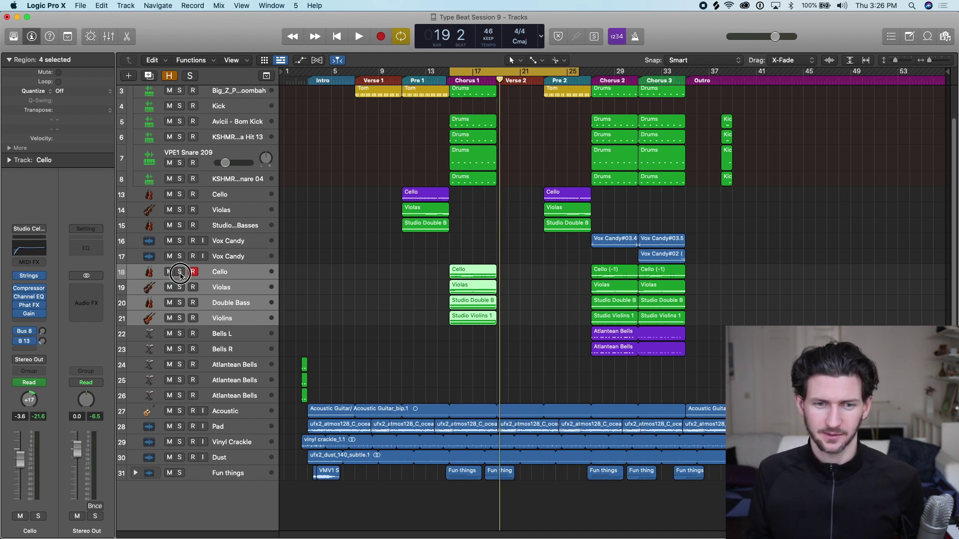
{"action": "left_click_drag", "start_coordinate": [180, 272], "coordinate": [180, 318]}
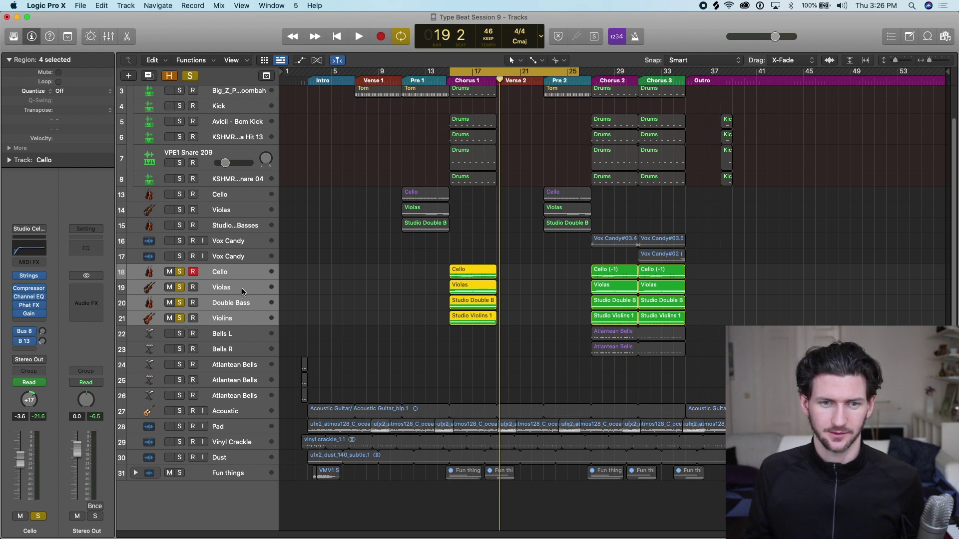
{"action": "left_click_drag", "start_coordinate": [180, 194], "coordinate": [182, 222]}
{"action": "left_click_drag", "start_coordinate": [402, 71], "coordinate": [496, 72]}
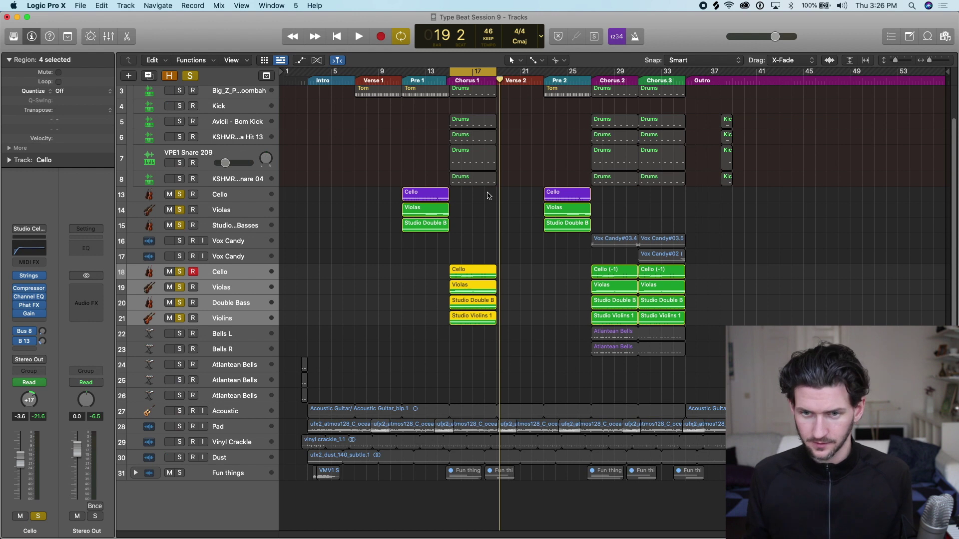
Add four new tracks with duplicate settings of the Violins track 21
{"action": "key", "text": "super+Up"}
{"action": "key", "text": "super+Up"}
{"action": "key", "text": "super+Up"}
{"action": "key", "text": "super+Up"}
{"action": "key", "text": "super+Up"}
{"action": "key", "text": "super+Down"}
{"action": "key", "text": "super+Down"}
{"action": "key", "text": "super+Down"}
{"action": "key", "text": "super+Down"}
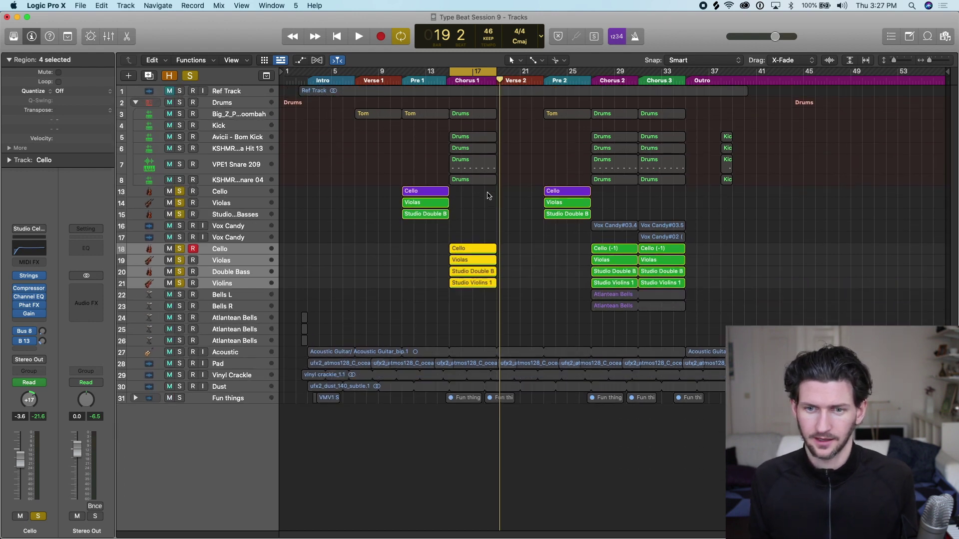
{"action": "key", "text": "super+Down"}
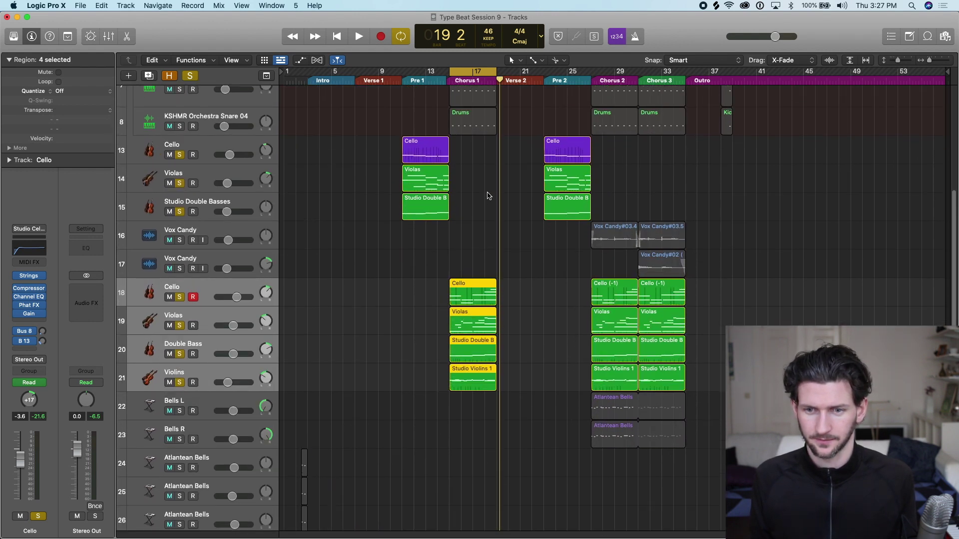
{"action": "scroll", "coordinate": [331, 235], "scroll_direction": "down", "scroll_amount": 8}
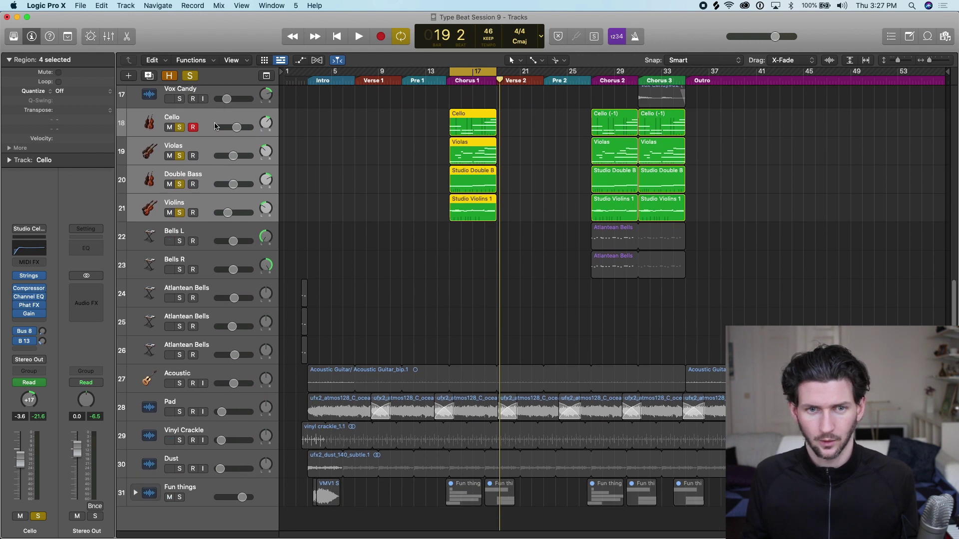
{"action": "left_click", "coordinate": [215, 202]}
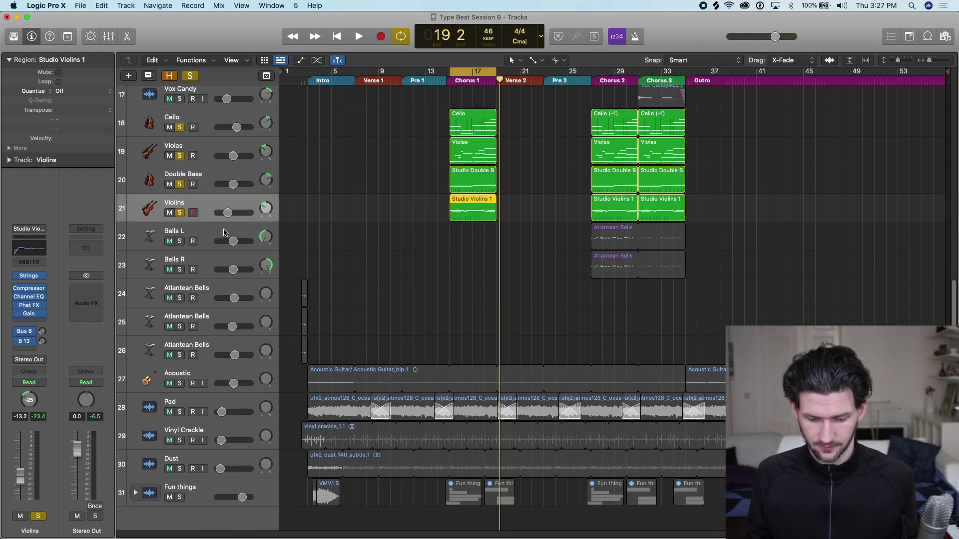
{"action": "key", "text": "super+d"}
{"action": "key", "text": "super+d"}
{"action": "key", "text": "super+d"}
{"action": "key", "text": "super+d"}
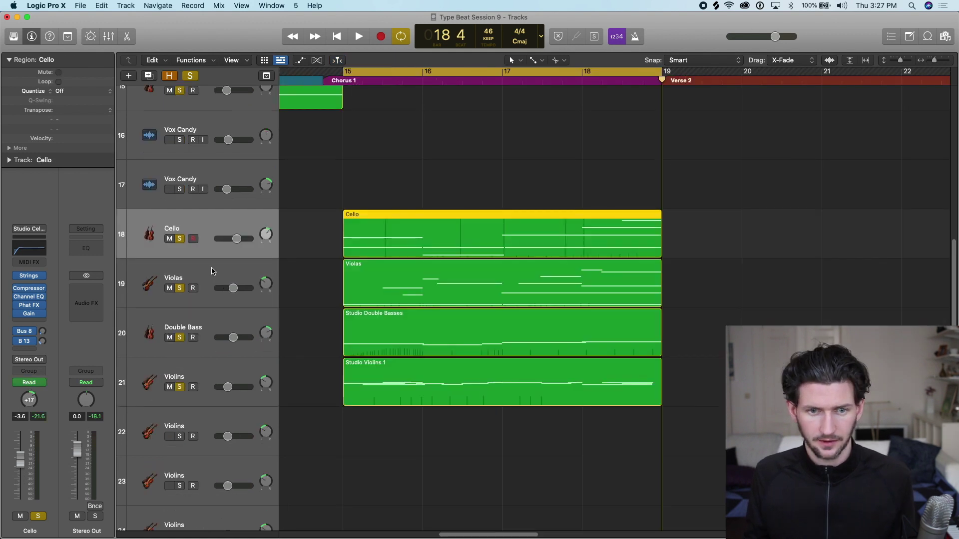
Select the first duplicated Violins track (22) and show the Studio Strings category in the sound library
{"action": "left_click", "coordinate": [223, 283]}
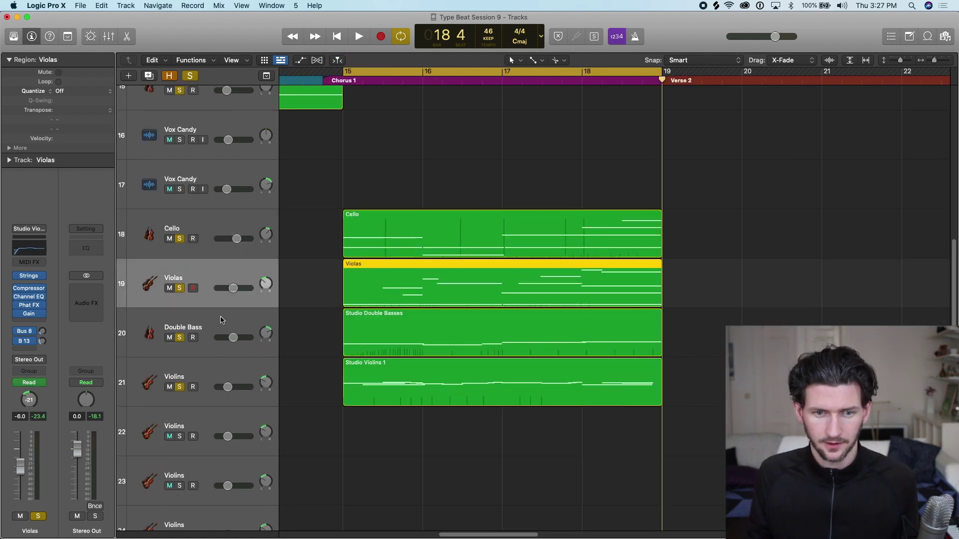
{"action": "key", "text": "Down"}
{"action": "key", "text": "Down"}
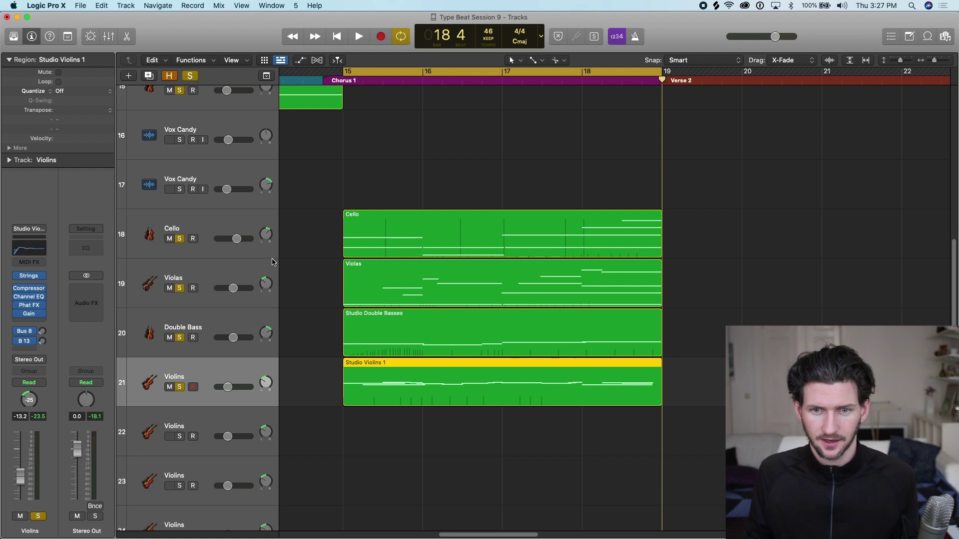
{"action": "scroll", "coordinate": [247, 291], "scroll_direction": "down", "scroll_amount": 3}
{"action": "left_click", "coordinate": [195, 344]}
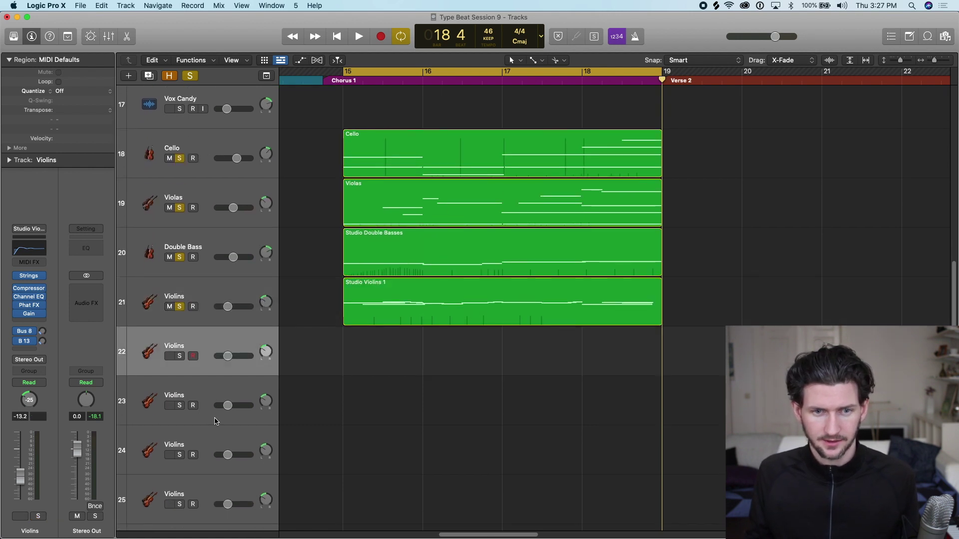
{"action": "left_click", "coordinate": [14, 42]}
{"action": "left_click", "coordinate": [14, 42]}
{"action": "left_click", "coordinate": [14, 42]}
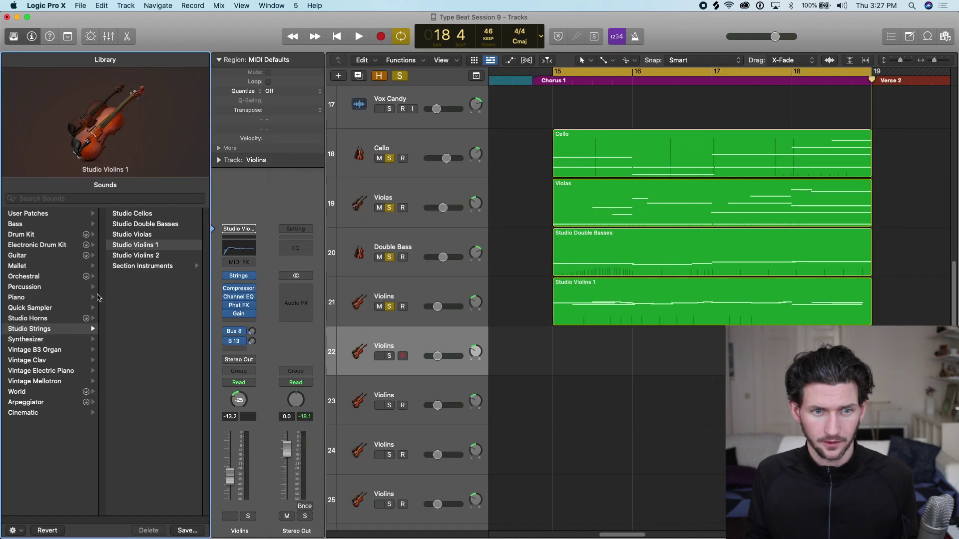
{"action": "left_click", "coordinate": [61, 329]}
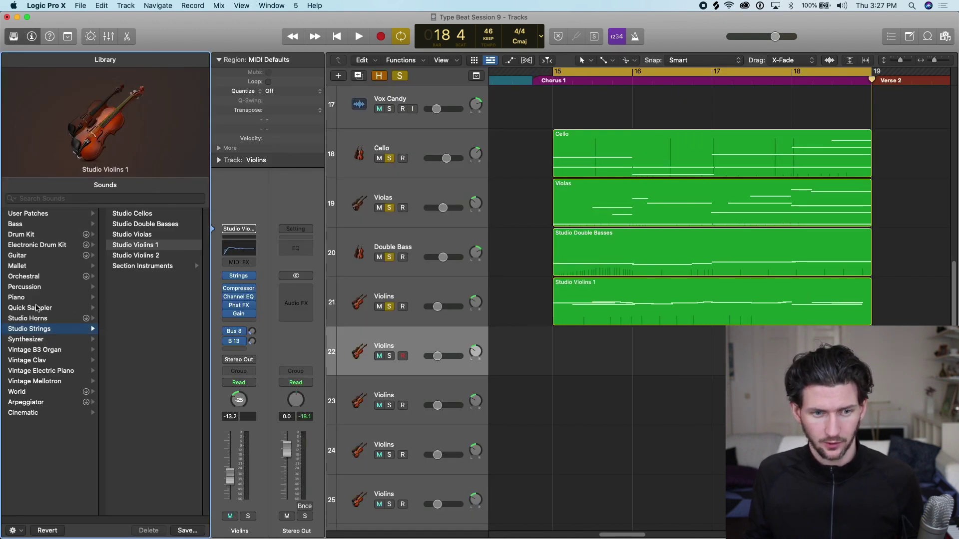
Create a new software instrument track and load the Studio Cellos patch from Studio Strings on it
{"action": "left_click", "coordinate": [126, 5]}
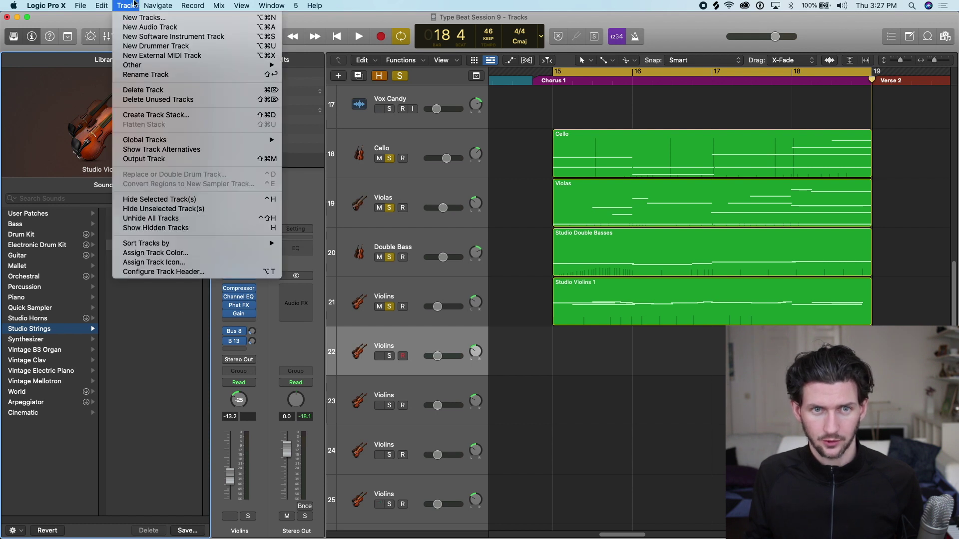
{"action": "left_click", "coordinate": [147, 37]}
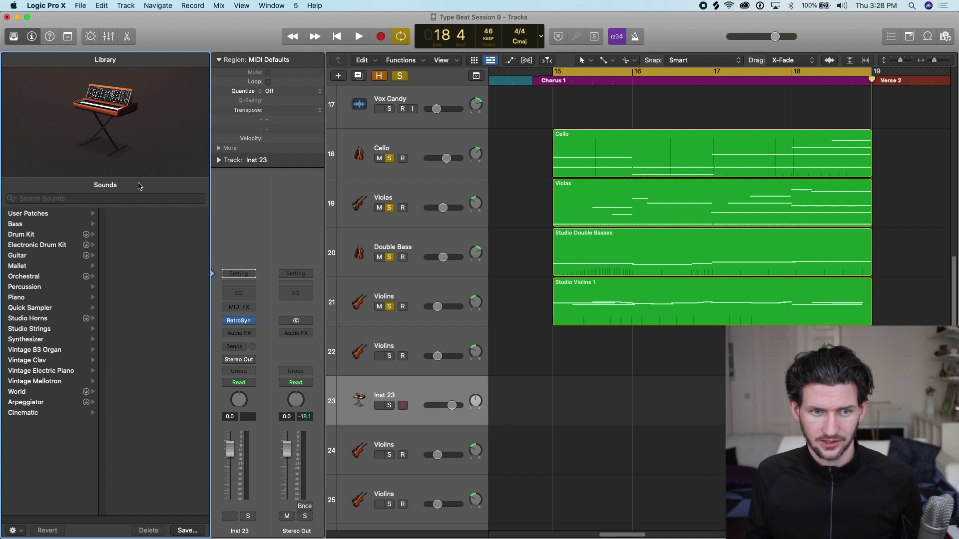
{"action": "left_click", "coordinate": [41, 330]}
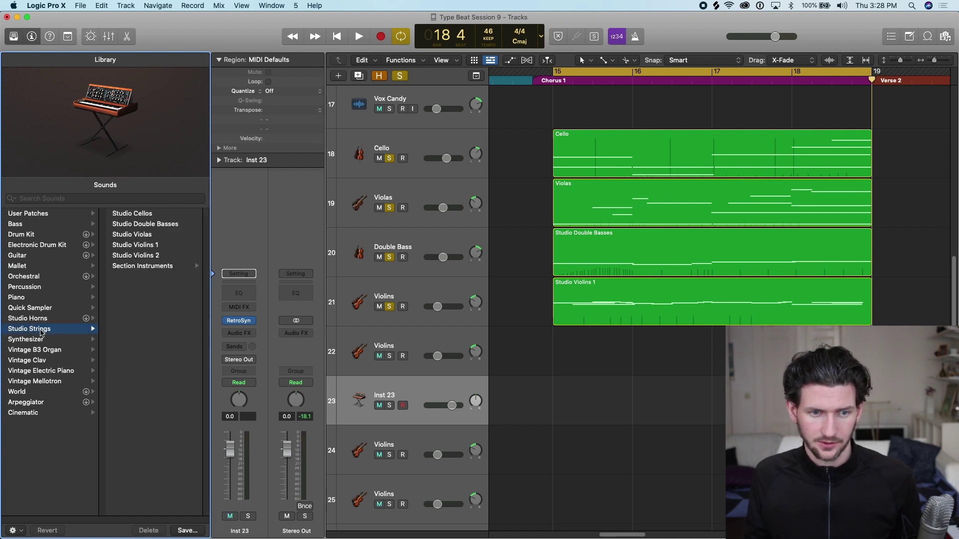
{"action": "left_click", "coordinate": [146, 214]}
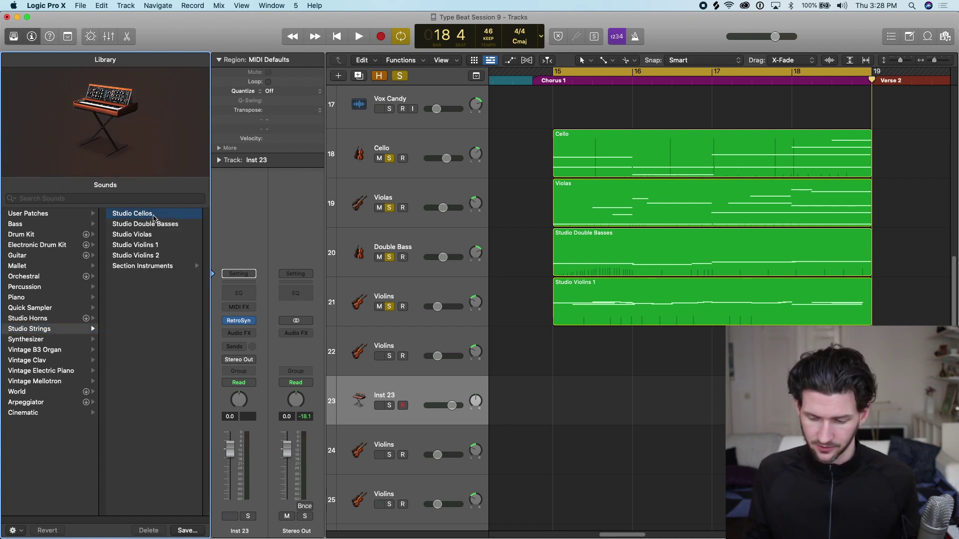
Try the double bass, viola and violin patches of Studio Strings, look into Section Instruments, and return to Studio Cellos
{"action": "left_click", "coordinate": [157, 224]}
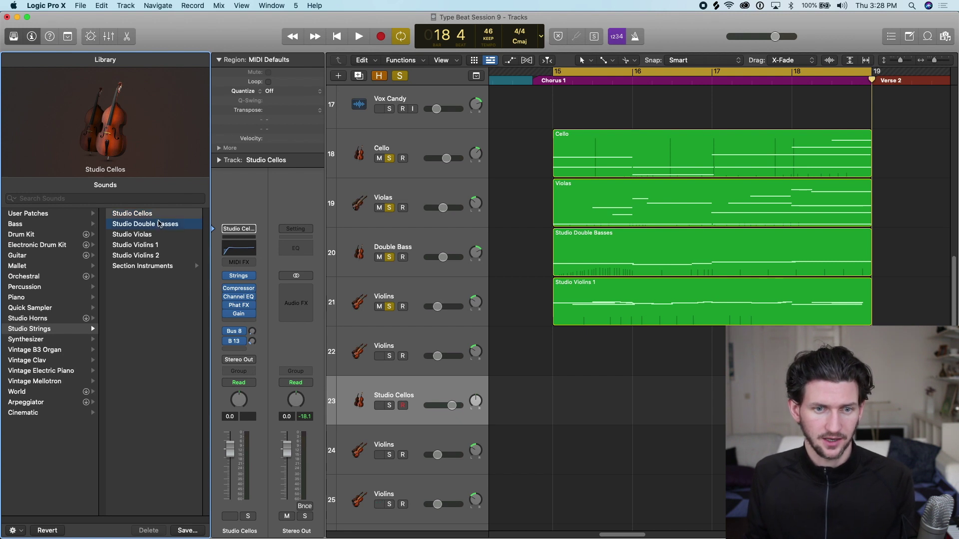
{"action": "key", "text": "Down"}
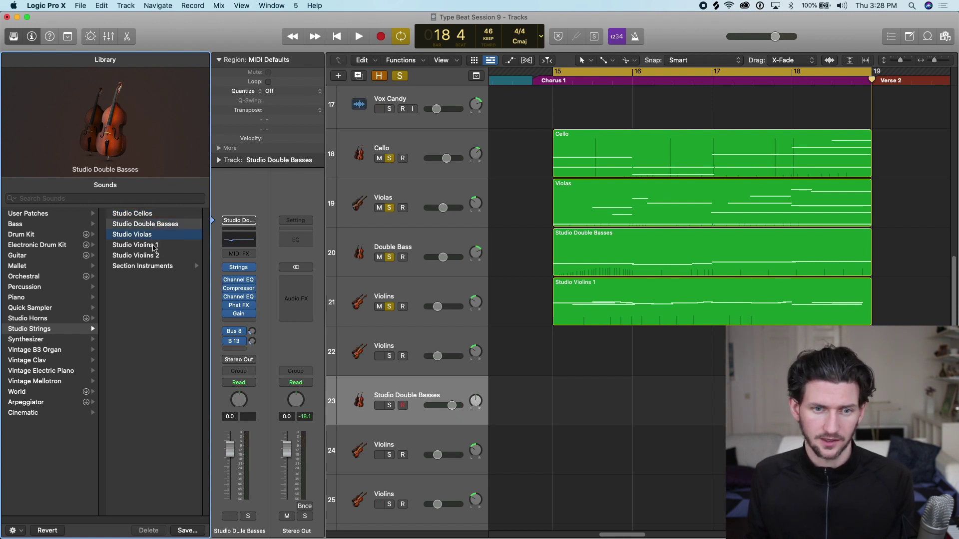
{"action": "left_click", "coordinate": [157, 257]}
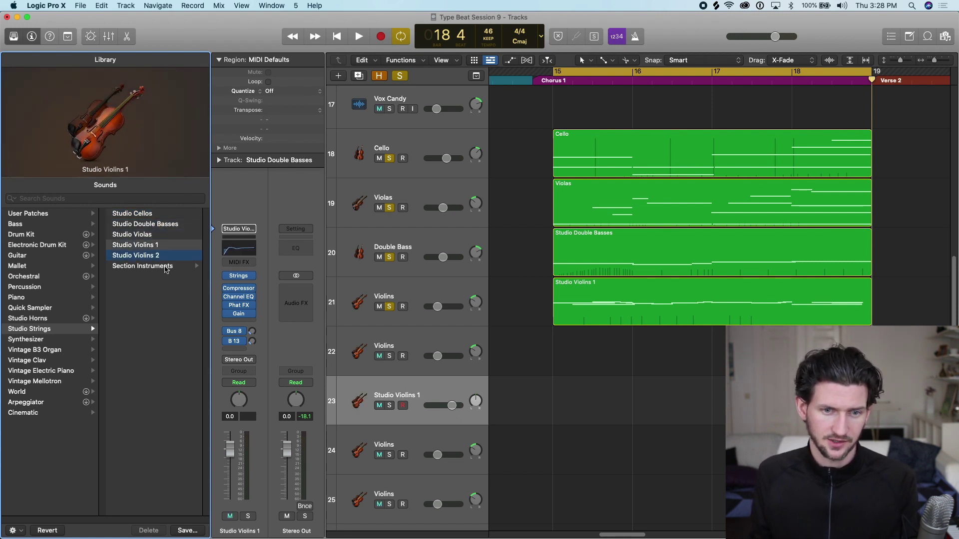
{"action": "left_click", "coordinate": [166, 267]}
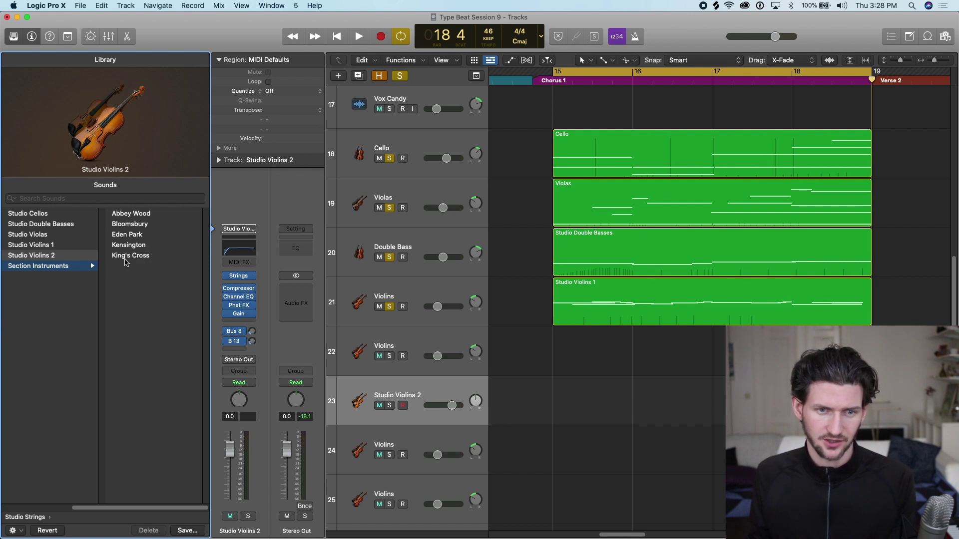
{"action": "left_click", "coordinate": [62, 215]}
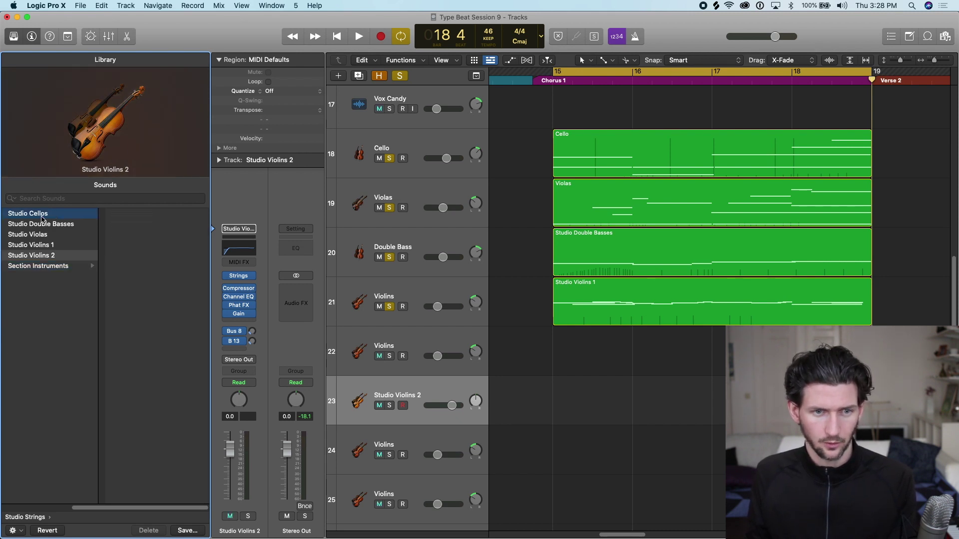
{"action": "left_click", "coordinate": [73, 225]}
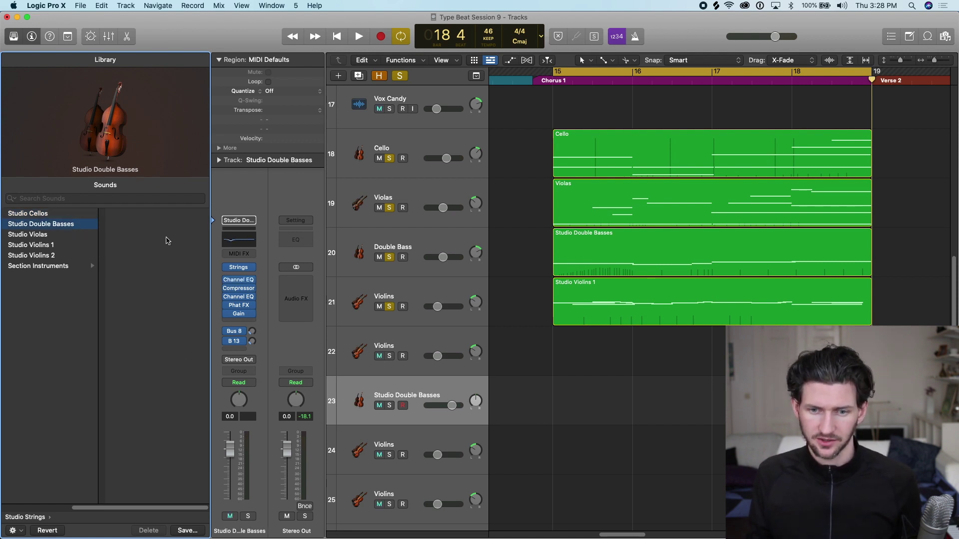
{"action": "left_click", "coordinate": [56, 216]}
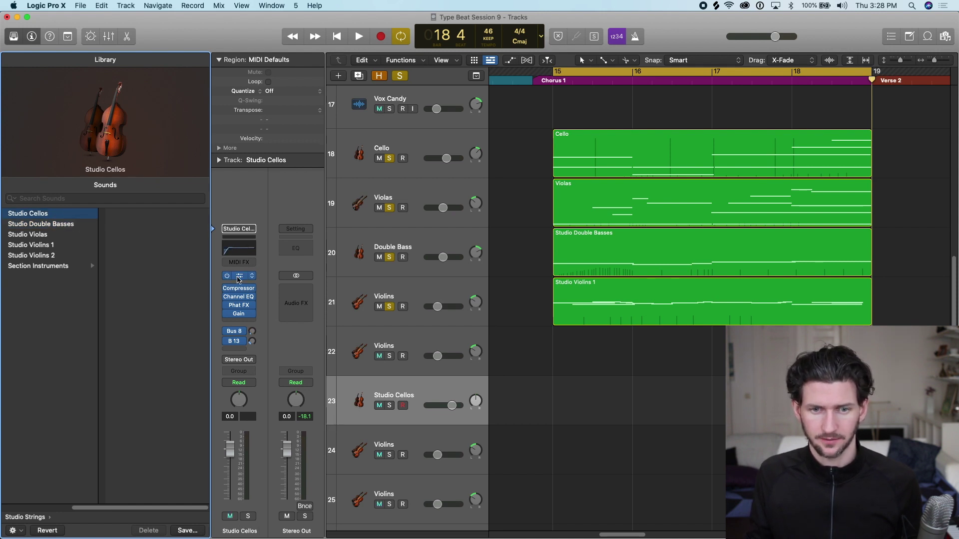
Switch the Studio Cellos track's Studio Strings instrument to Disco Strings after trying the violins, Violas and Small Section, and close its window
{"action": "left_click", "coordinate": [239, 278]}
{"action": "left_click_drag", "start_coordinate": [574, 142], "coordinate": [413, 96]}
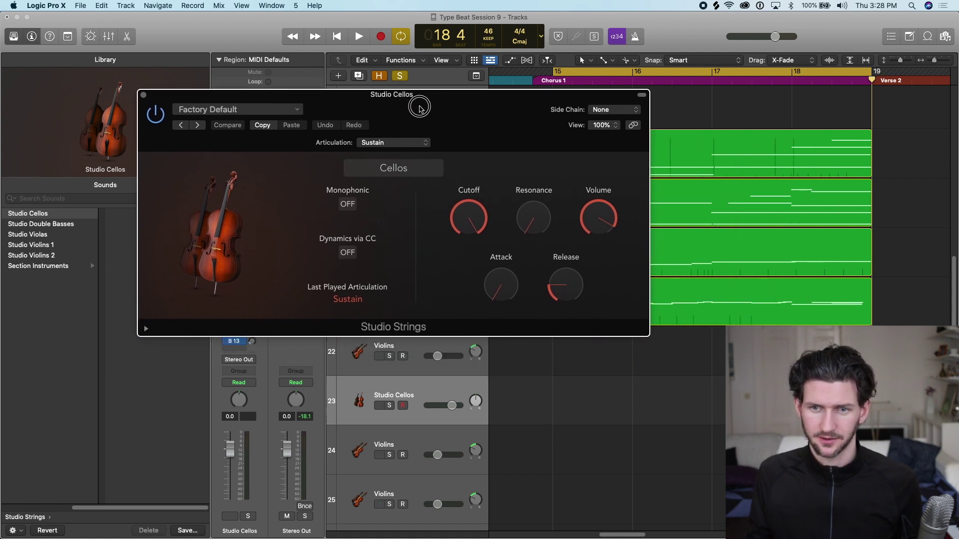
{"action": "left_click", "coordinate": [382, 171]}
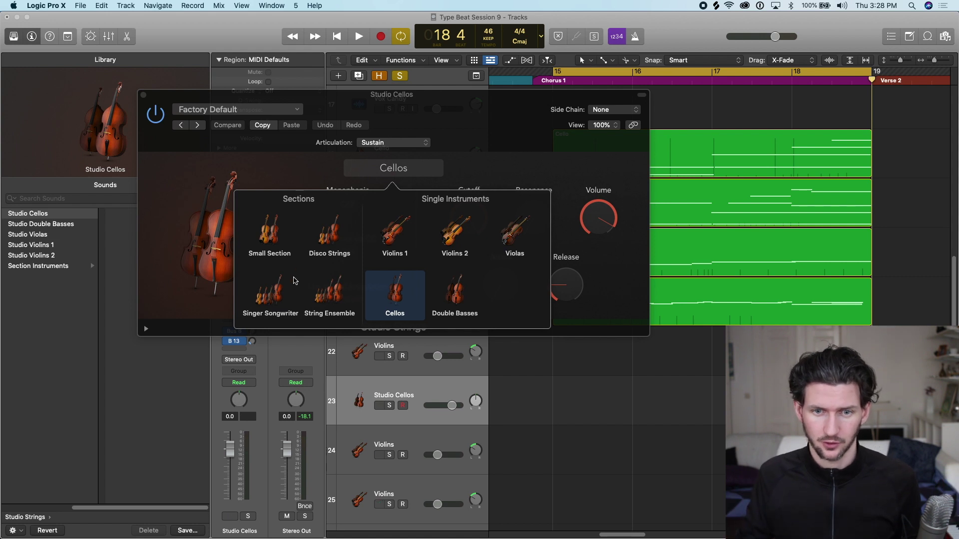
{"action": "left_click", "coordinate": [395, 243]}
{"action": "left_click", "coordinate": [443, 242]}
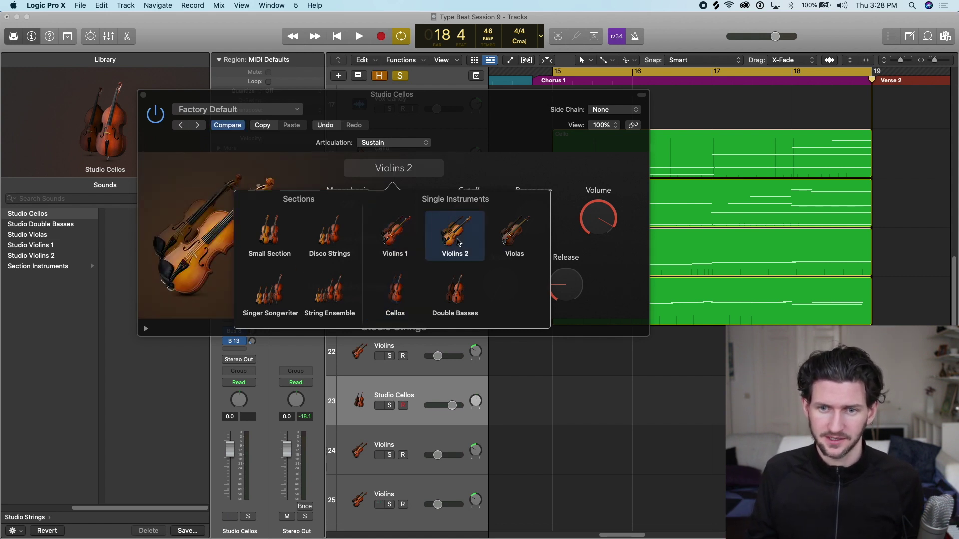
{"action": "left_click", "coordinate": [523, 245]}
{"action": "left_click", "coordinate": [269, 231]}
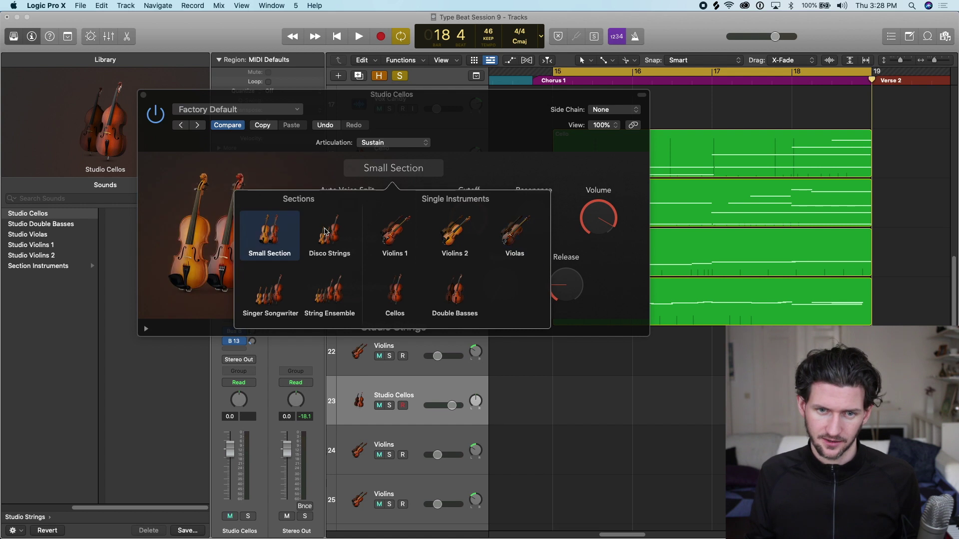
{"action": "left_click", "coordinate": [325, 231]}
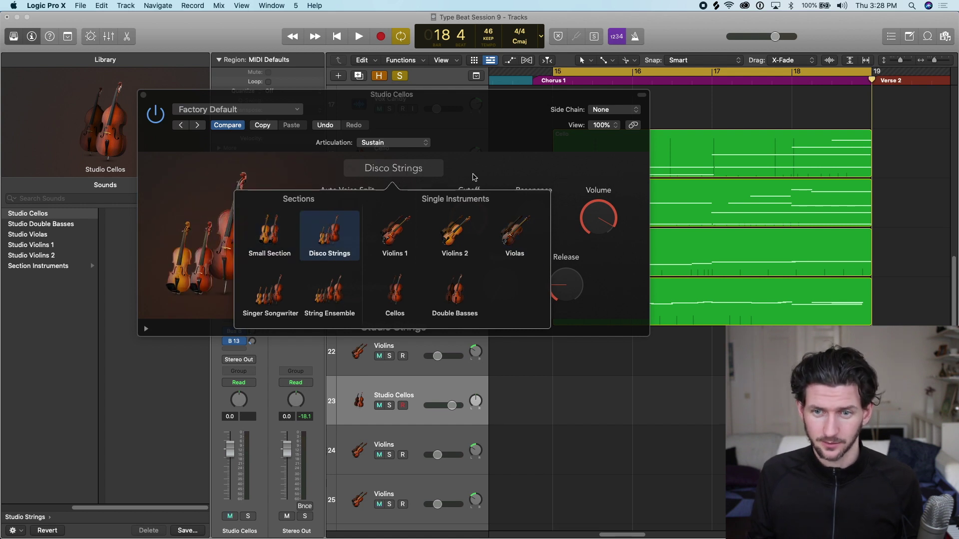
{"action": "left_click", "coordinate": [457, 165]}
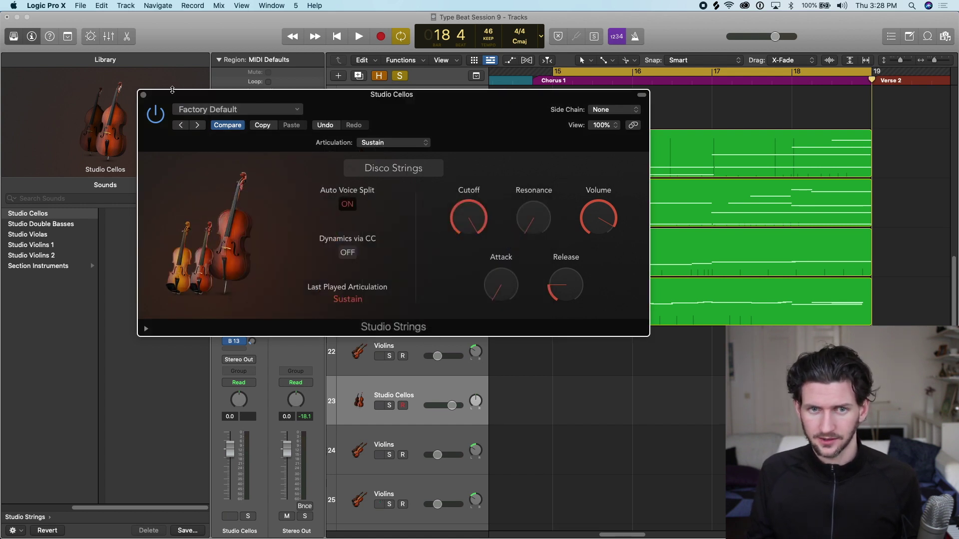
{"action": "left_click_drag", "start_coordinate": [188, 101], "coordinate": [66, 80]}
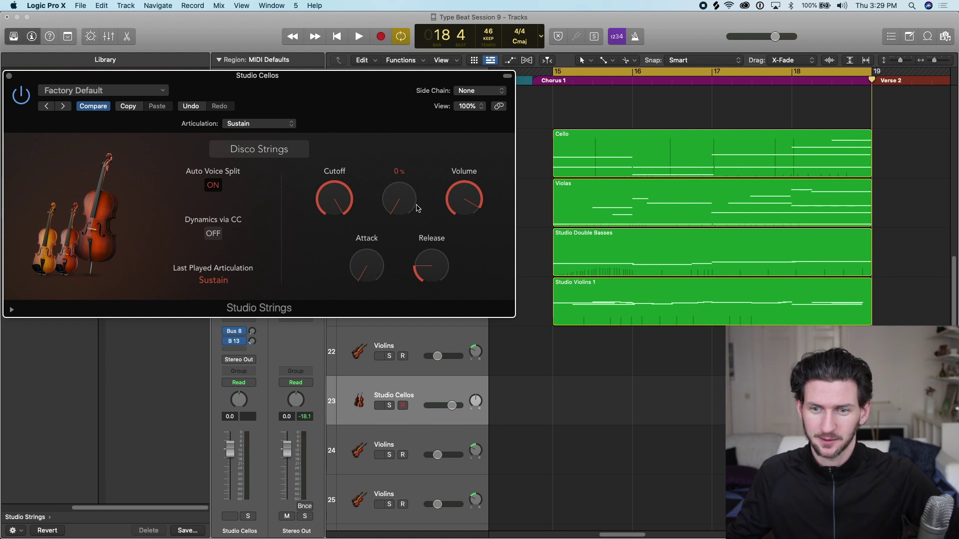
{"action": "left_click", "coordinate": [9, 74]}
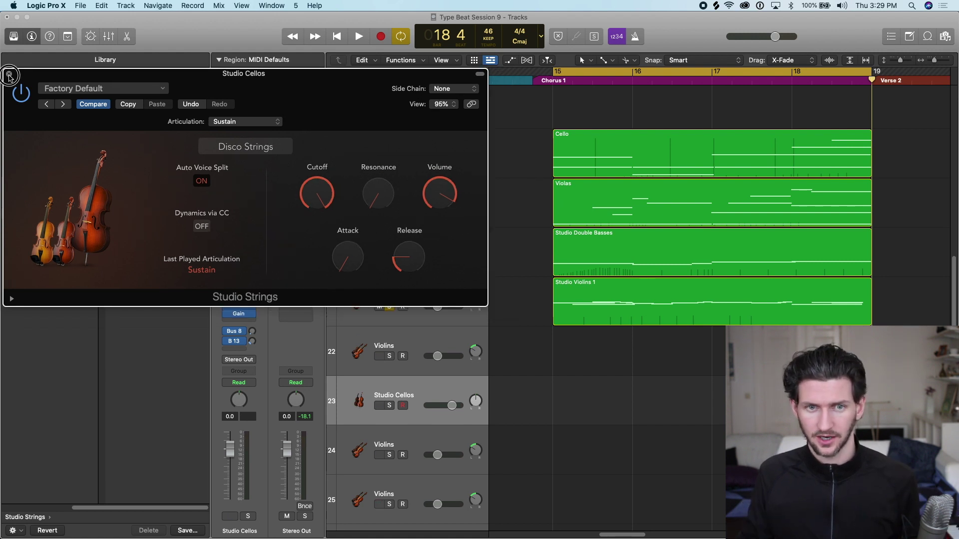
Switch the Studio Cellos track's Studio Strings instrument from a section to the single instrument Cellos
{"action": "left_click", "coordinate": [278, 146]}
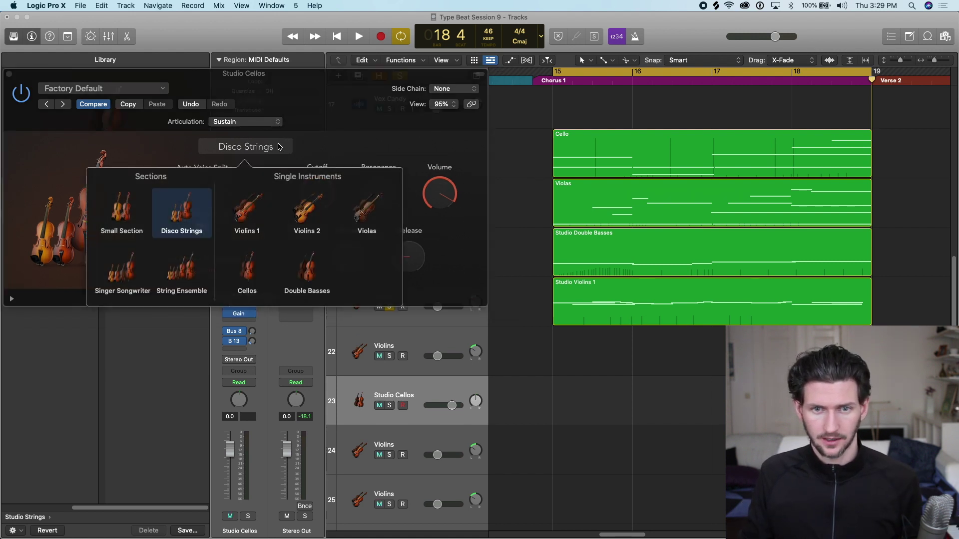
{"action": "left_click", "coordinate": [254, 272]}
{"action": "left_click", "coordinate": [321, 150]}
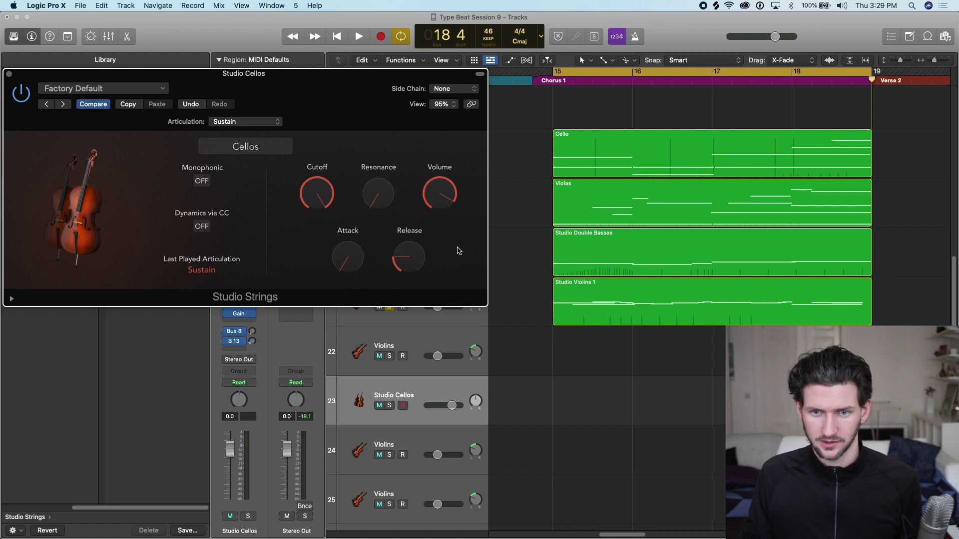
Keep the Cellos' Attack at 0% and set Release to 25%
{"action": "mouse_move", "coordinate": [405, 258]}
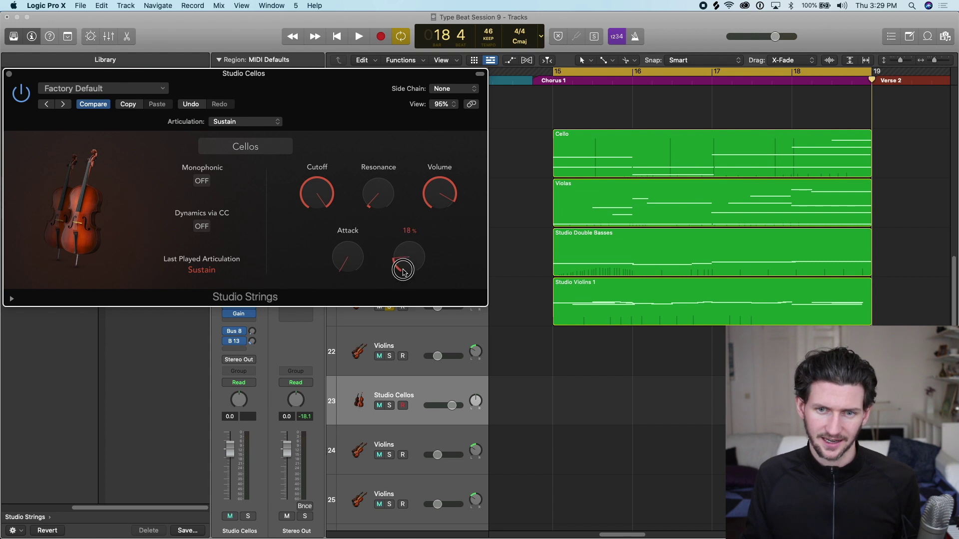
{"action": "left_click_drag", "start_coordinate": [415, 263], "coordinate": [416, 260]}
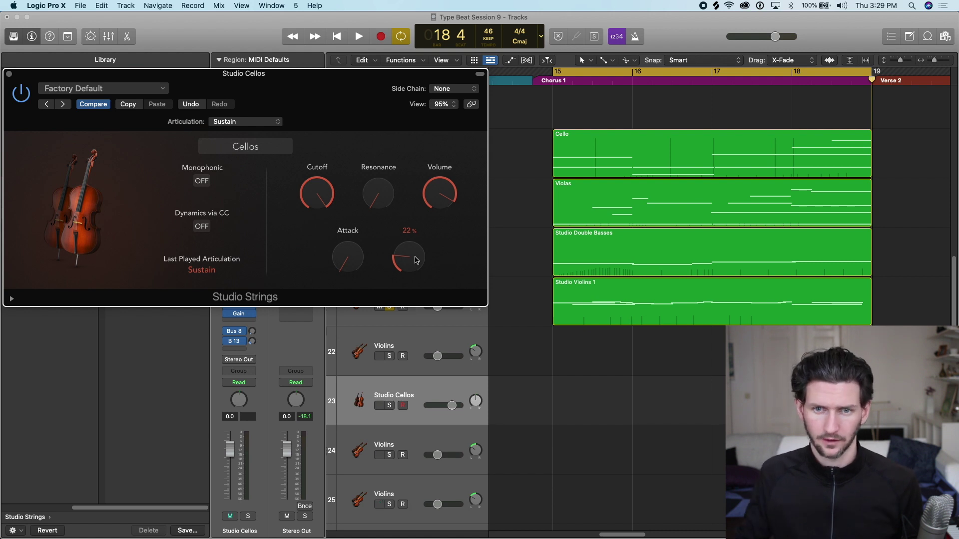
{"action": "left_click_drag", "start_coordinate": [349, 255], "coordinate": [350, 264]}
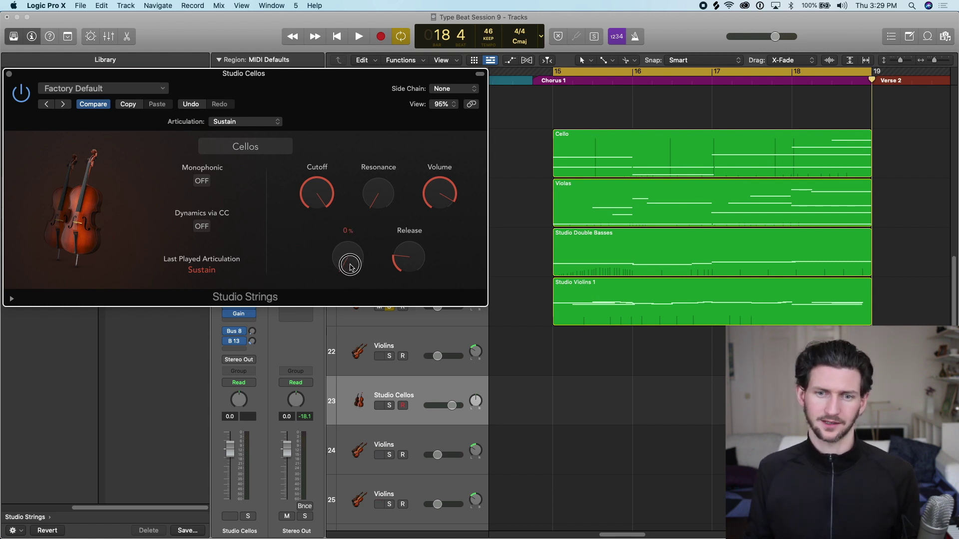
{"action": "left_click_drag", "start_coordinate": [409, 265], "coordinate": [409, 260]}
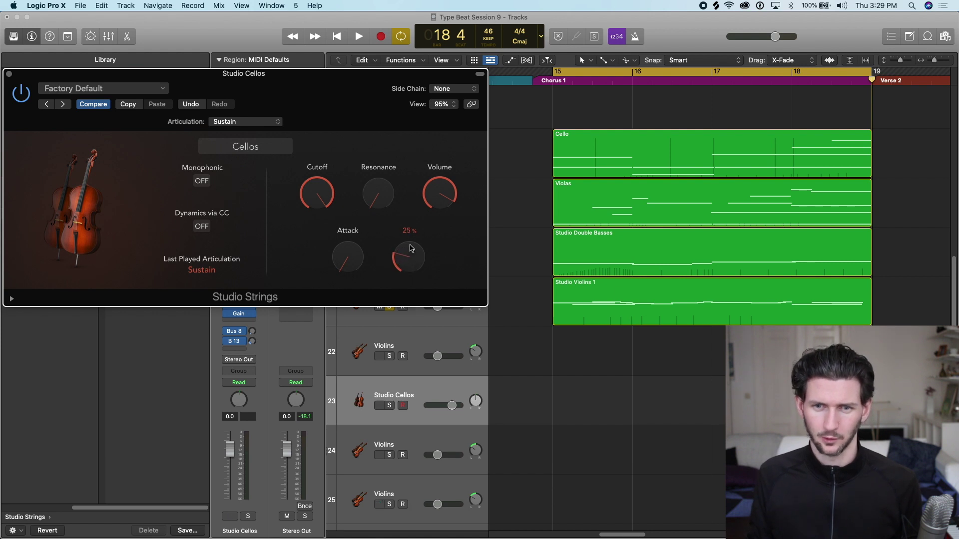
{"action": "left_click", "coordinate": [378, 200]}
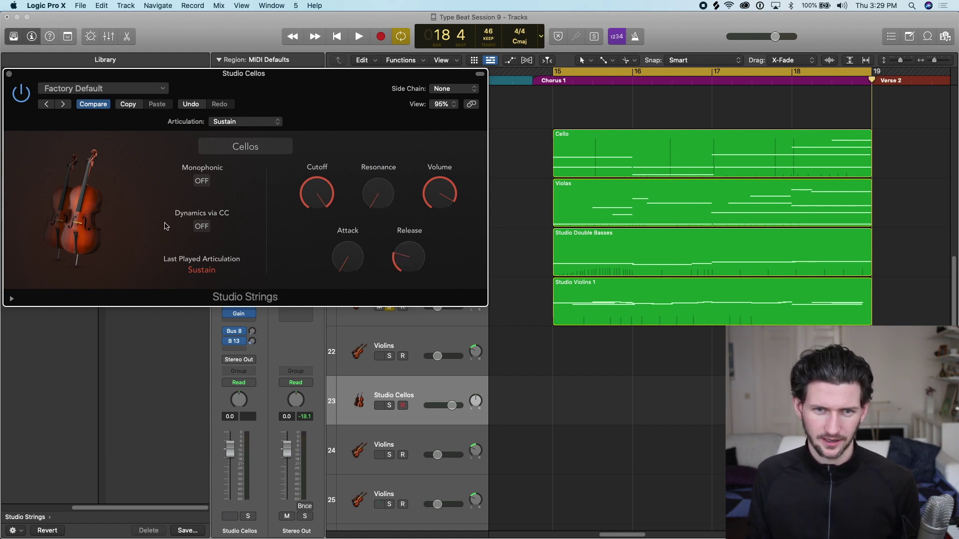
Try the Monophonic and Dynamics via CC options of the Cellos instrument and switch both off again
{"action": "left_click", "coordinate": [205, 180]}
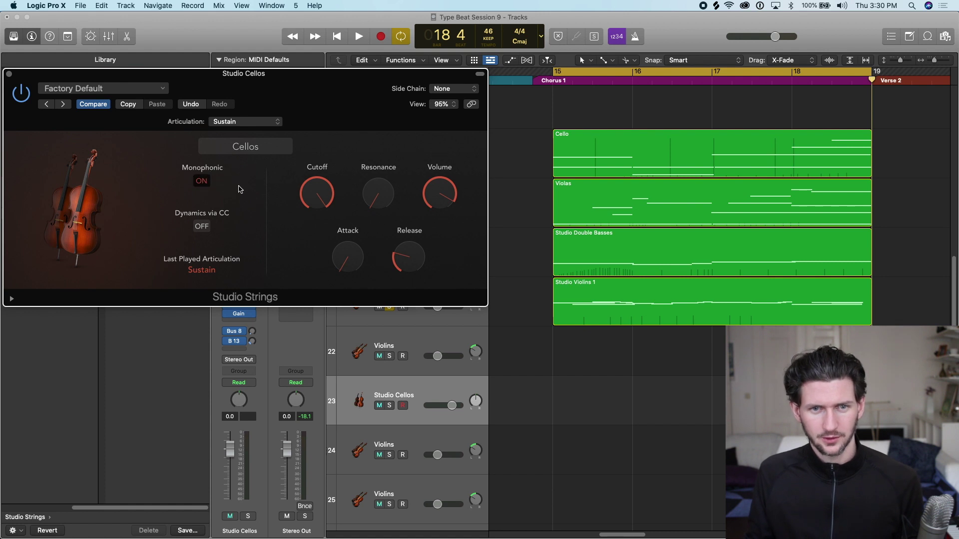
{"action": "left_click", "coordinate": [198, 189]}
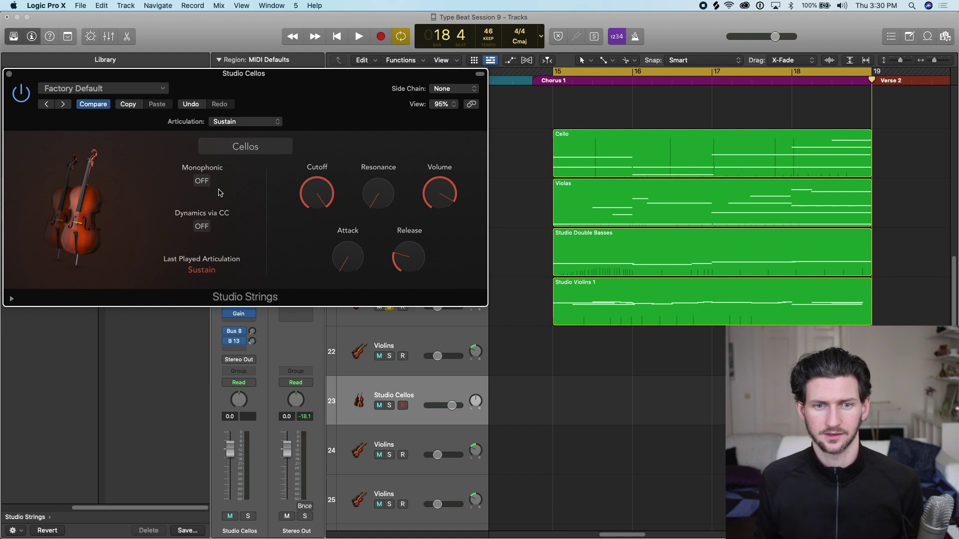
{"action": "left_click", "coordinate": [205, 228]}
{"action": "left_click", "coordinate": [206, 229]}
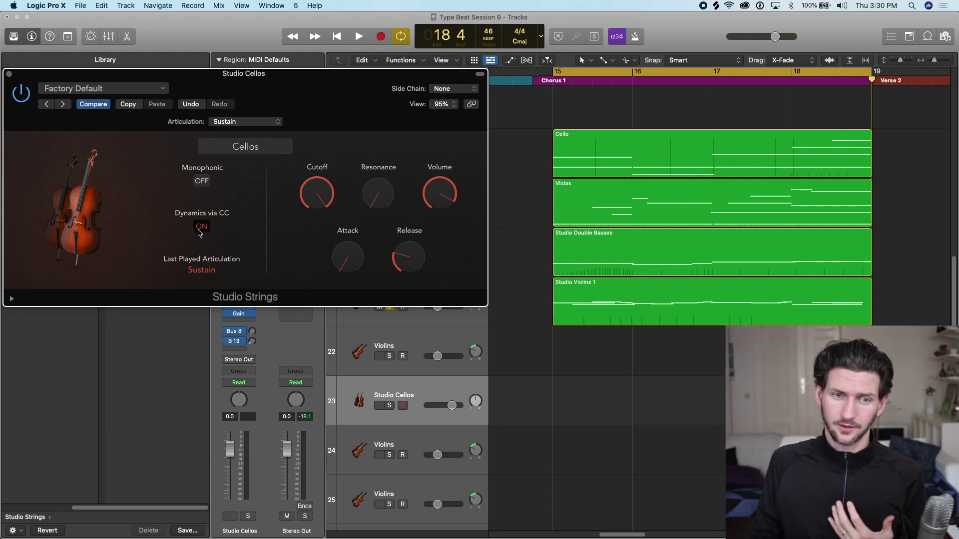
{"action": "left_click", "coordinate": [200, 231]}
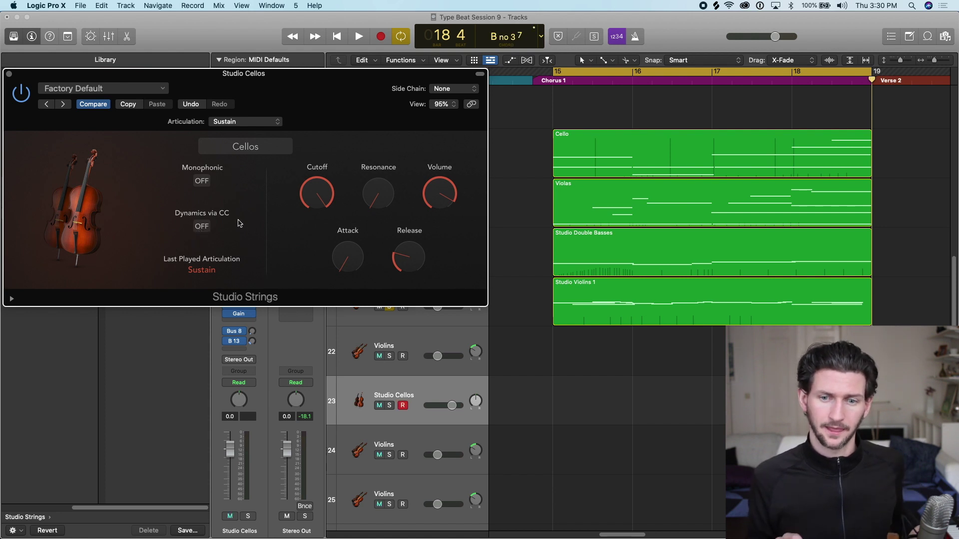
Solo the Studio Cellos track so that its instrument can be heard alone
{"action": "left_click", "coordinate": [389, 405]}
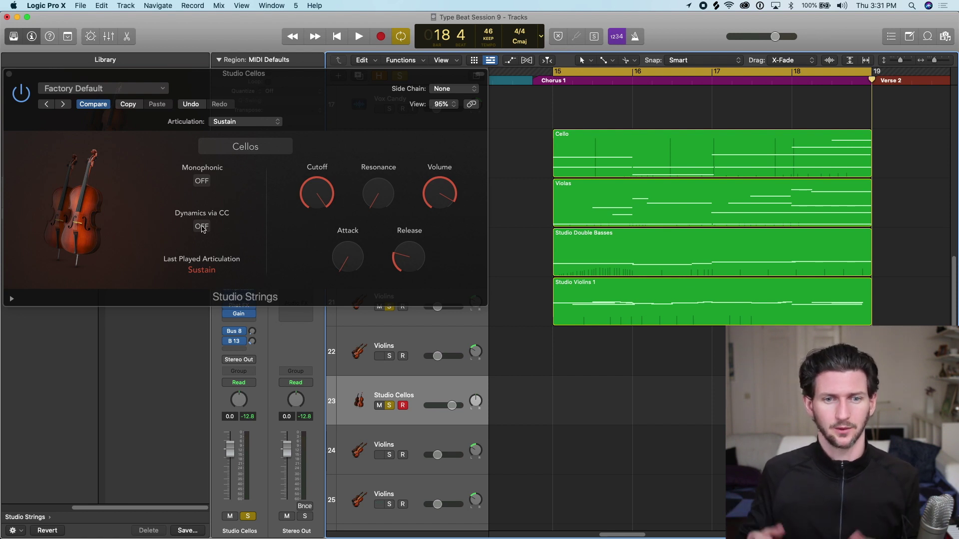
{"action": "left_click_drag", "start_coordinate": [292, 85], "coordinate": [290, 70]}
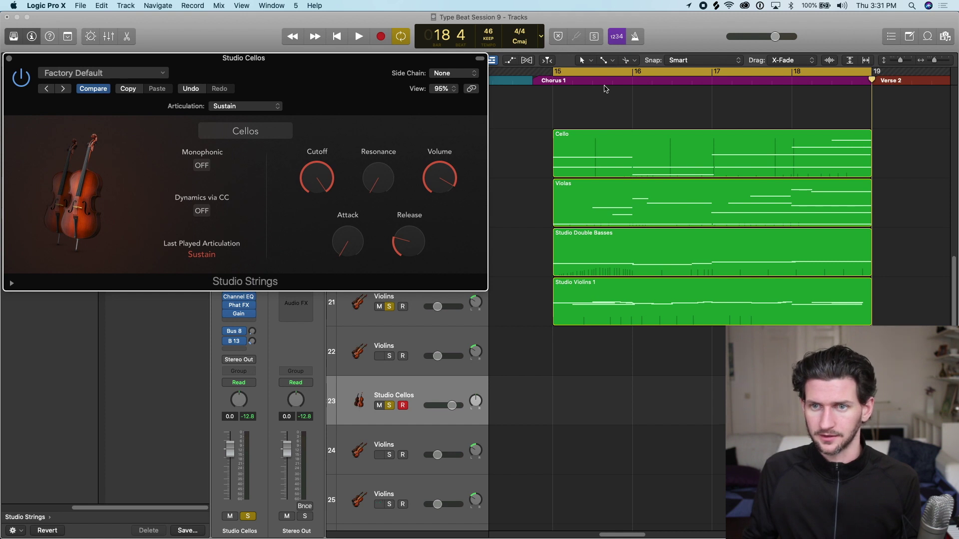
{"action": "key", "text": "super+Left"}
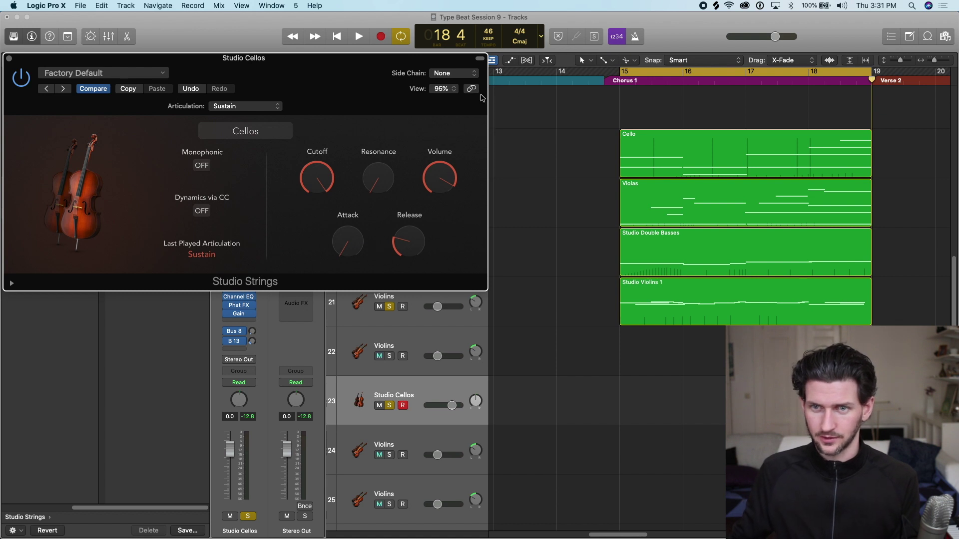
{"action": "scroll", "coordinate": [634, 311], "scroll_direction": "right", "scroll_amount": 5}
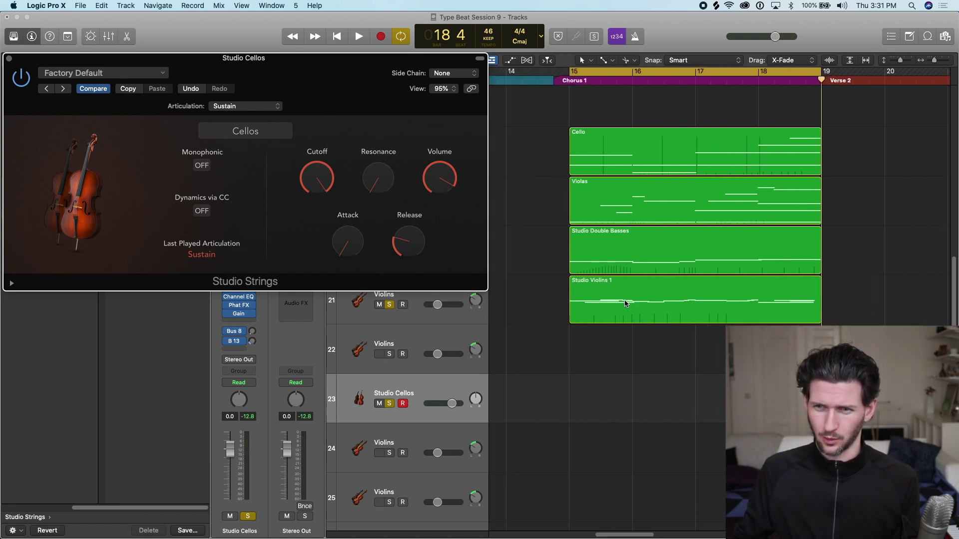
{"action": "scroll", "coordinate": [612, 298], "scroll_direction": "right", "scroll_amount": 3}
{"action": "scroll", "coordinate": [613, 299], "scroll_direction": "down", "scroll_amount": 2}
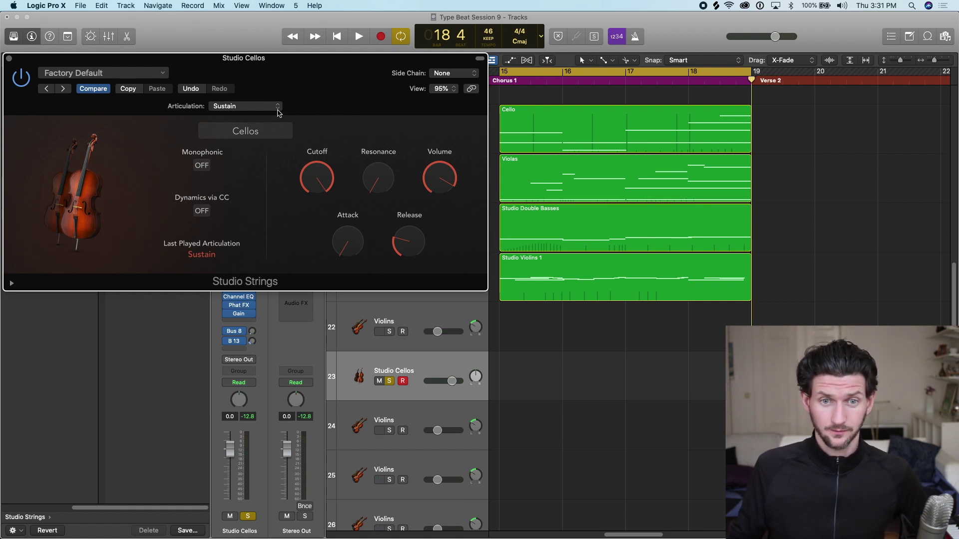
Try the Staccato, Spiccato and Pizzicato articulations on the Cellos instrument
{"action": "left_click", "coordinate": [247, 107]}
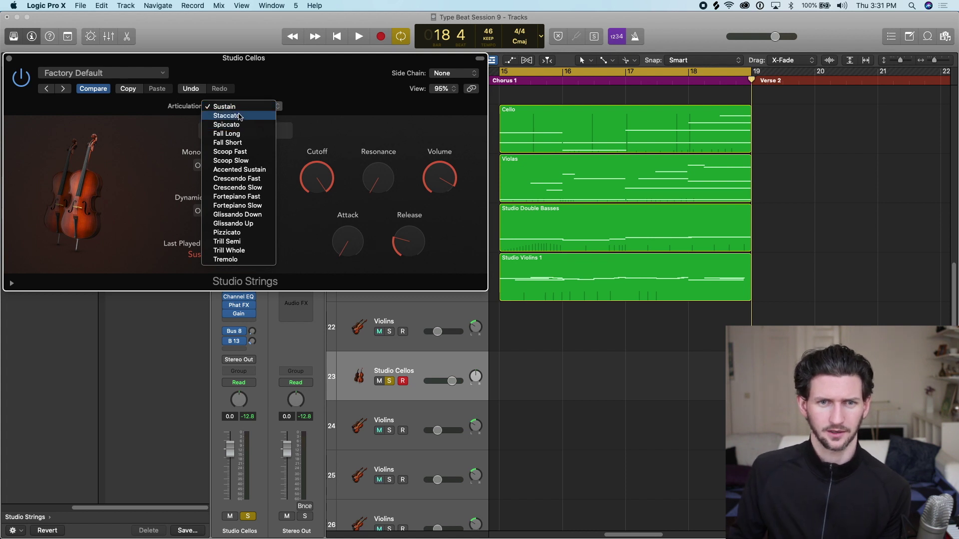
{"action": "left_click", "coordinate": [239, 116]}
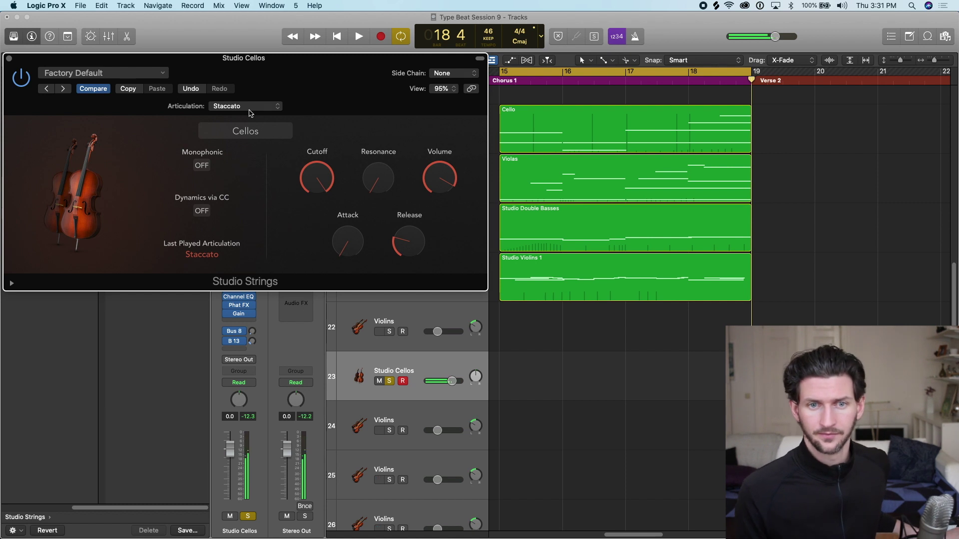
{"action": "left_click", "coordinate": [259, 110]}
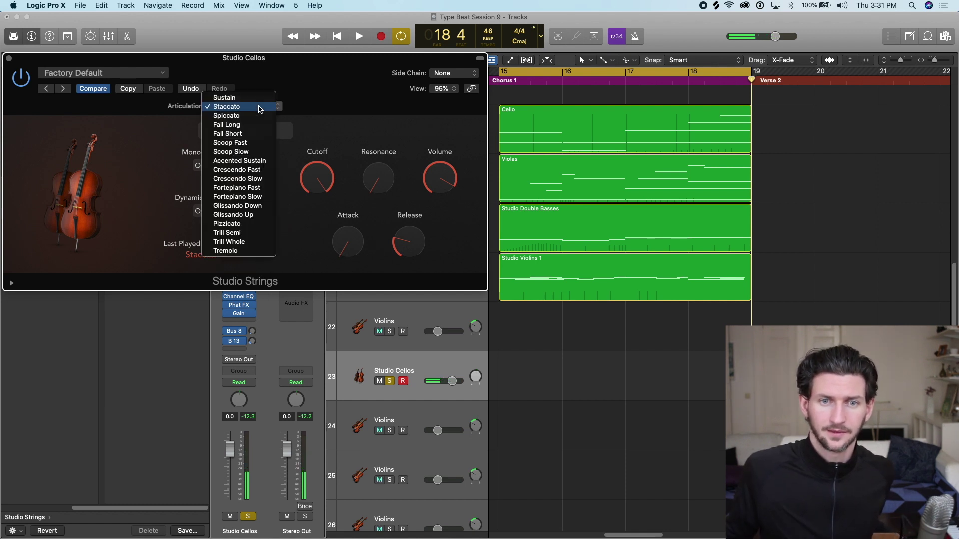
{"action": "left_click", "coordinate": [255, 116]}
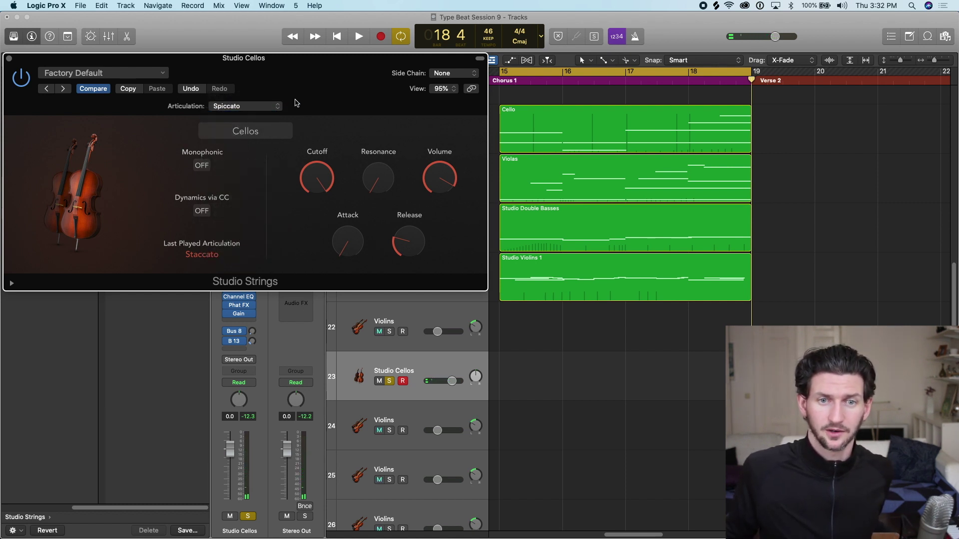
{"action": "left_click", "coordinate": [277, 106]}
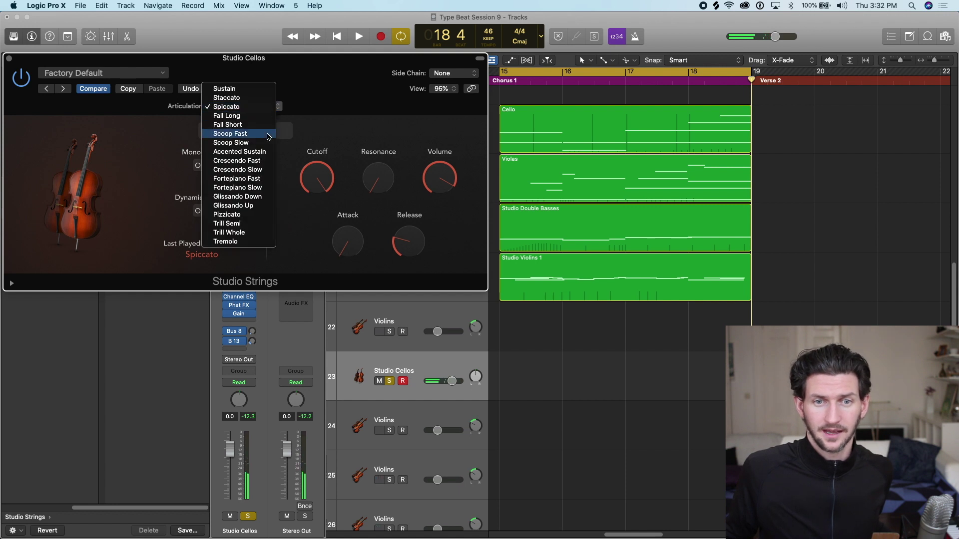
{"action": "left_click", "coordinate": [255, 215]}
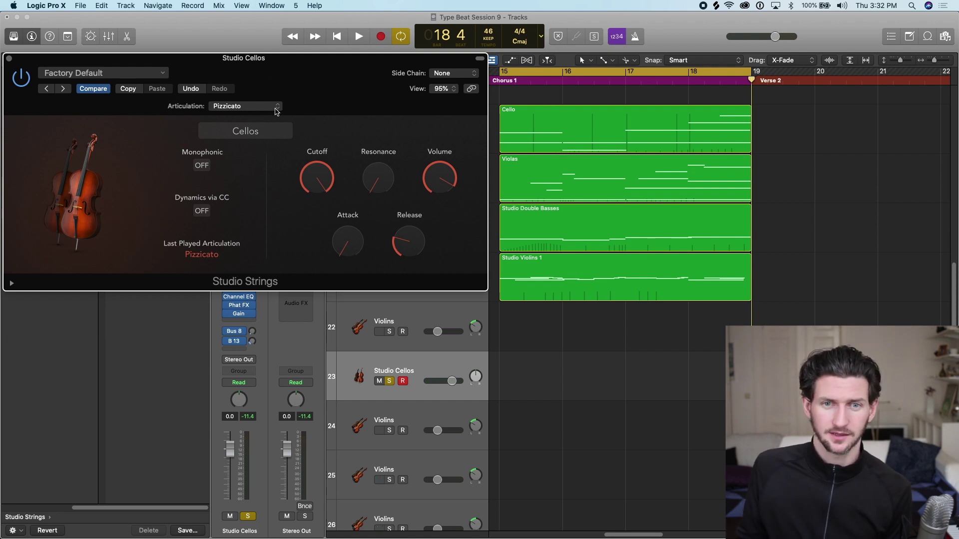
Try the Tremolo articulation, pick Trill Semi, and return the Cellos instrument to Sustain
{"action": "left_click", "coordinate": [275, 107]}
{"action": "left_click", "coordinate": [240, 137]}
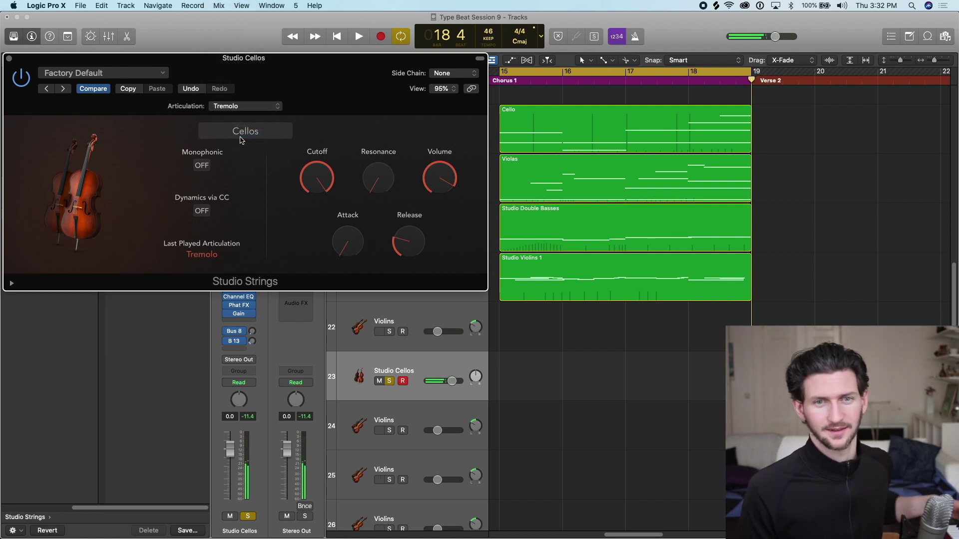
{"action": "left_click", "coordinate": [272, 108]}
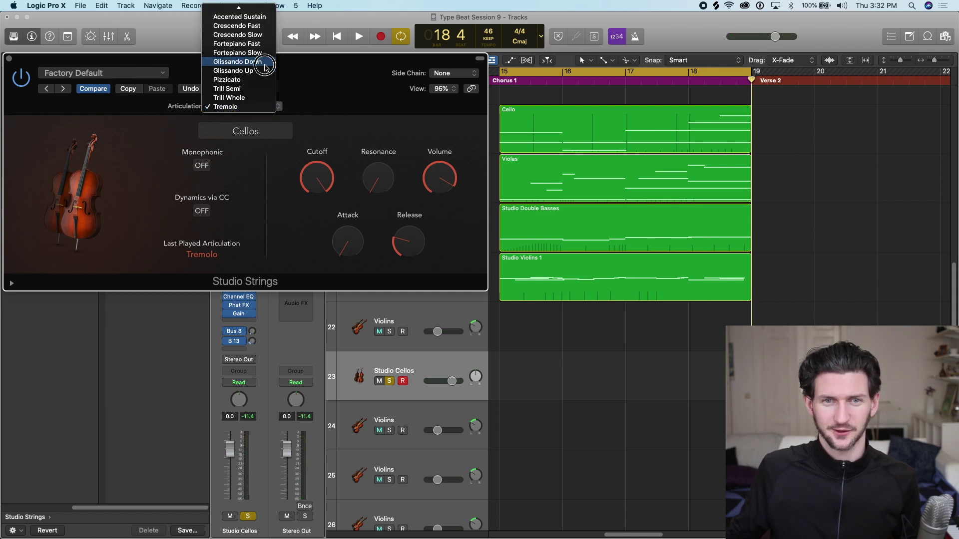
{"action": "left_click", "coordinate": [259, 89]}
{"action": "left_click", "coordinate": [260, 105]}
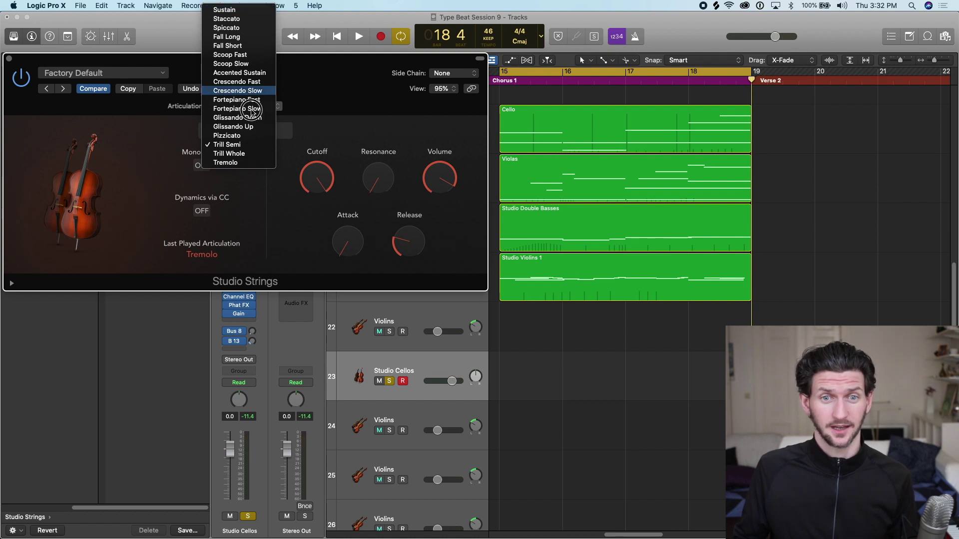
{"action": "left_click", "coordinate": [262, 12]}
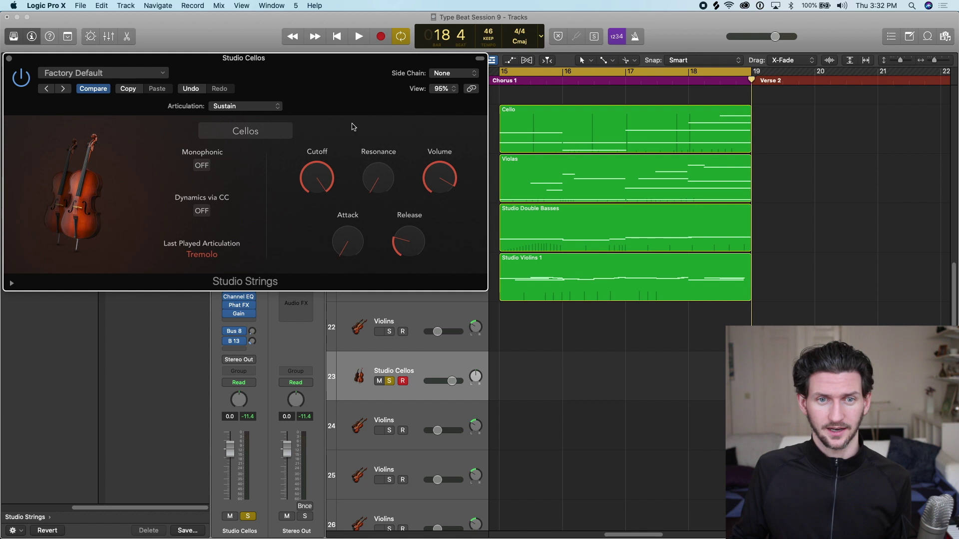
Look through the Cellos articulations again, keep Sustain selected, and close the instrument window
{"action": "left_click_drag", "start_coordinate": [325, 88], "coordinate": [326, 92]}
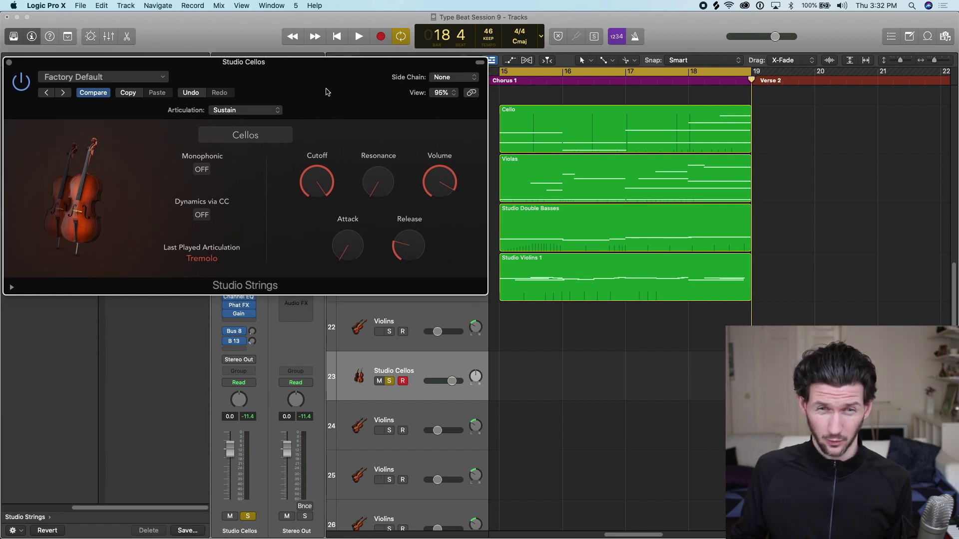
{"action": "left_click", "coordinate": [230, 113]}
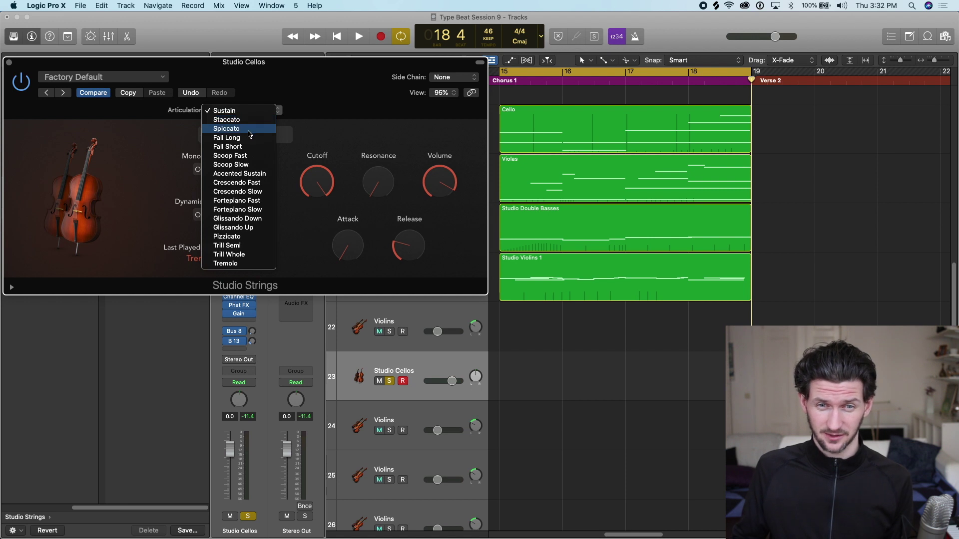
{"action": "left_click", "coordinate": [223, 111]}
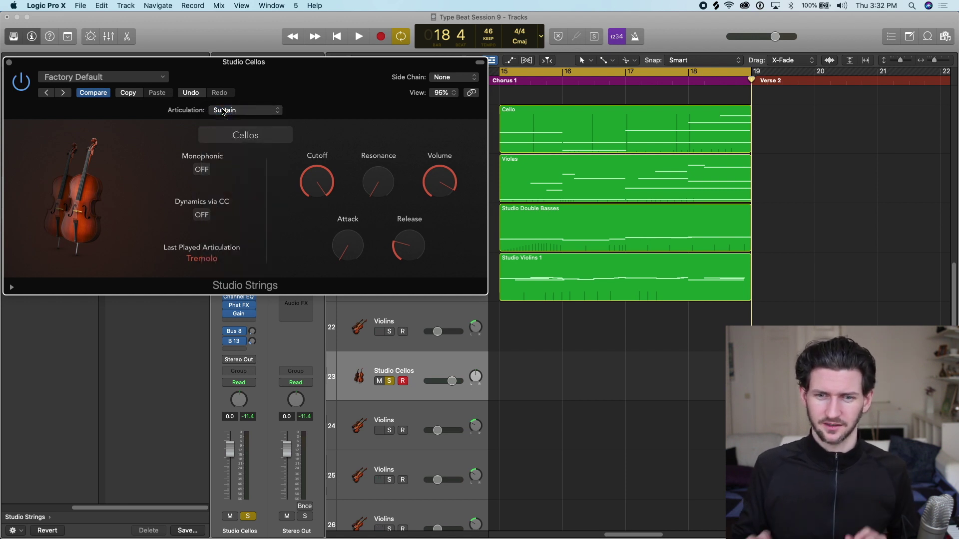
{"action": "left_click", "coordinate": [10, 64]}
Mute the Cello, Violas, Double Bass and Violins tracks (18 to 21) and clear all track solos
{"action": "left_click_drag", "start_coordinate": [379, 134], "coordinate": [379, 287]}
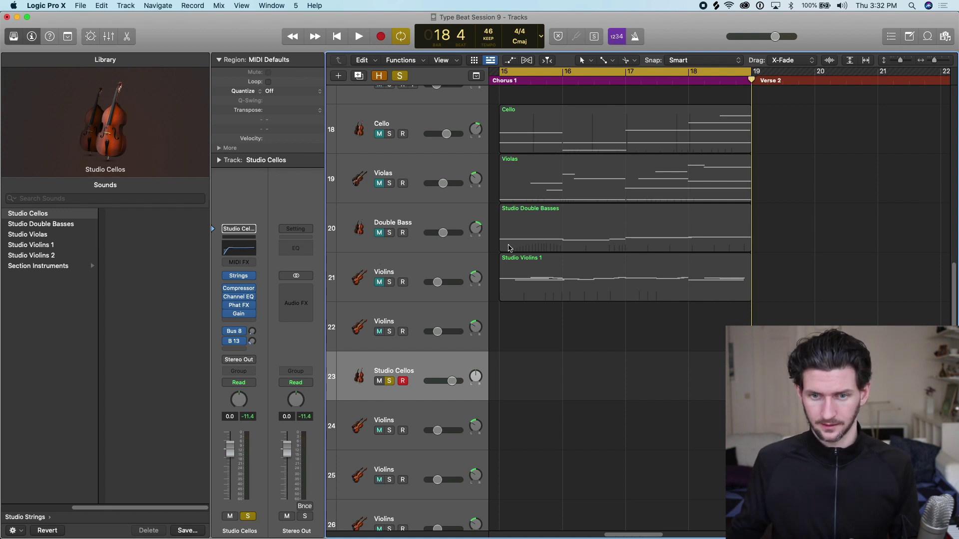
{"action": "left_click", "coordinate": [401, 76]}
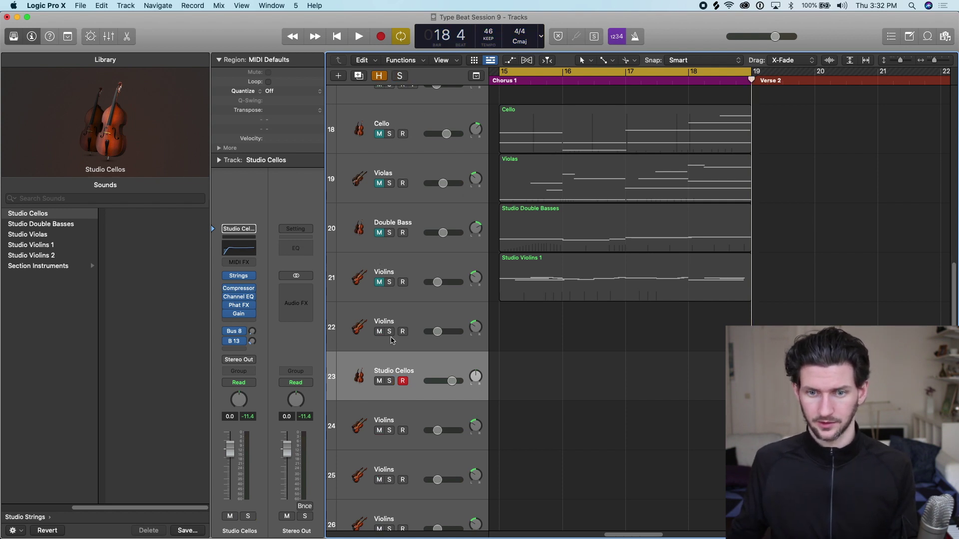
{"action": "left_click", "coordinate": [380, 382]}
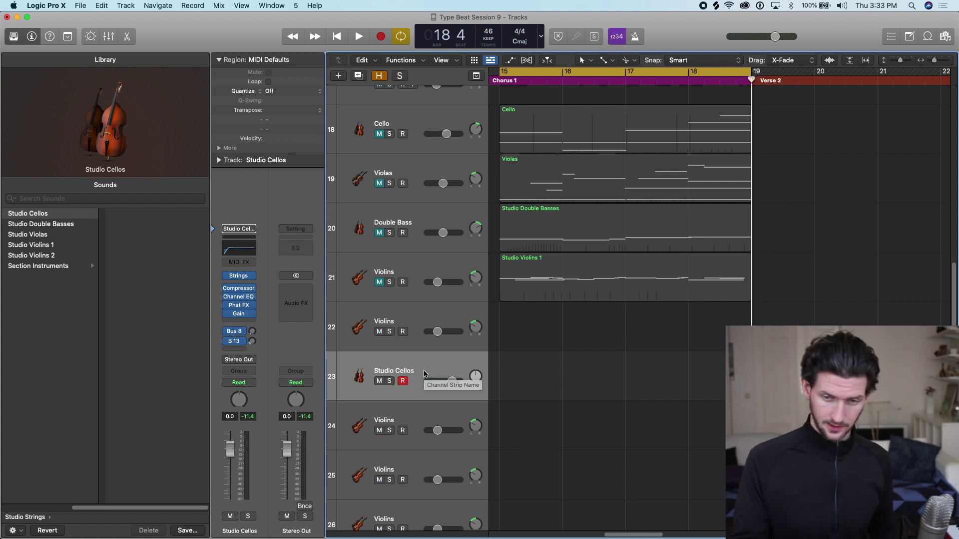
Turn on the metronome, record a MIDI cello part over Chorus 1 on the Studio Cellos track, and stop the recording
{"action": "key", "text": "k"}
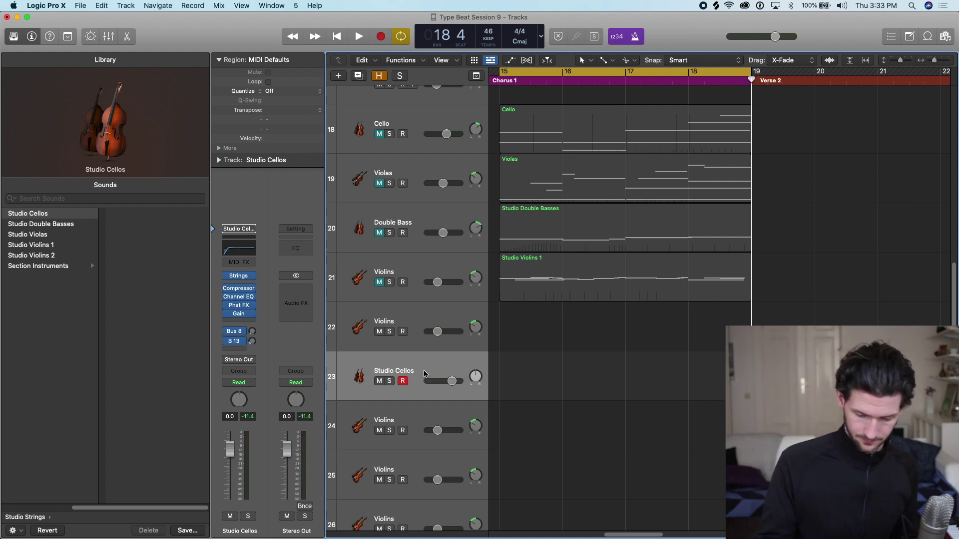
{"action": "key", "text": "r"}
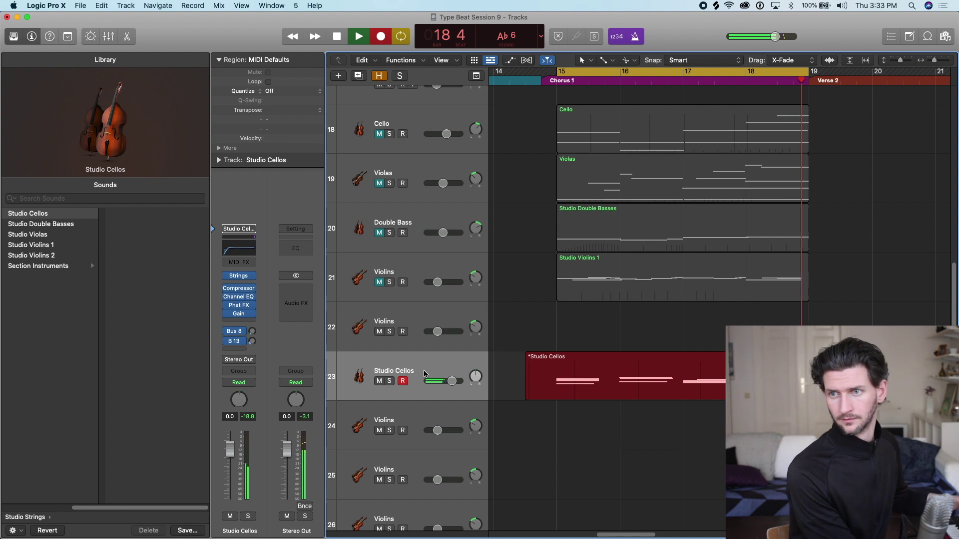
{"action": "key", "text": "space"}
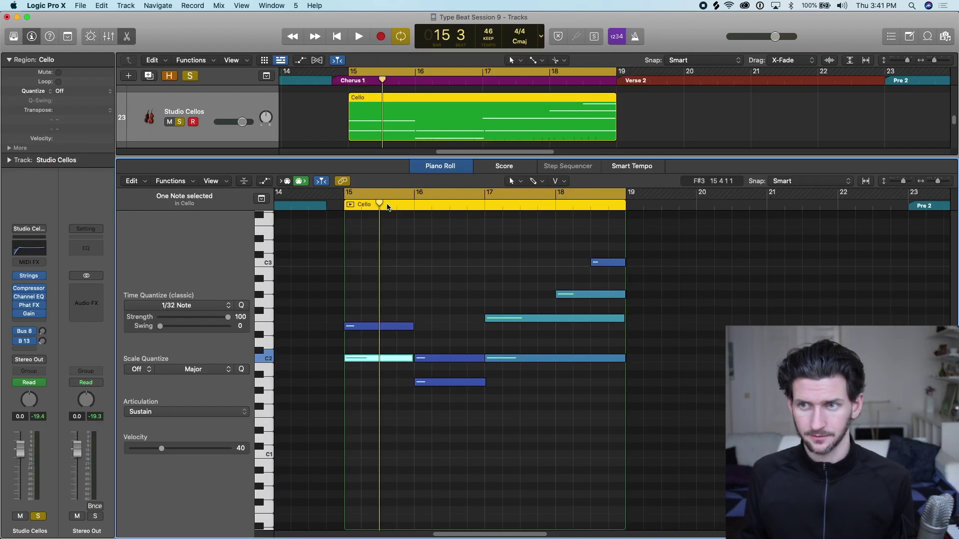
Play back the recorded Cello region while examining its notes in the Piano Roll, and stop the playback
{"action": "key", "text": "space"}
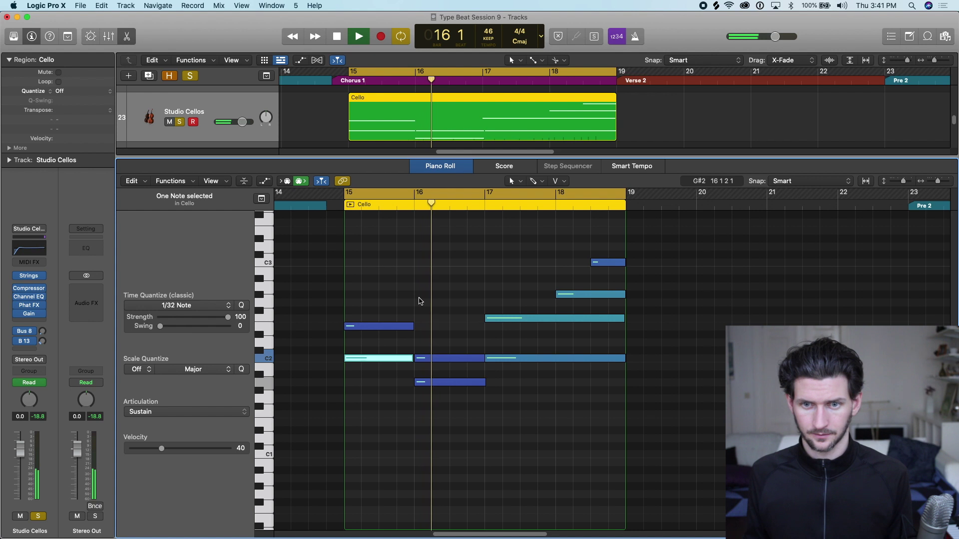
{"action": "scroll", "coordinate": [420, 301], "scroll_direction": "down", "scroll_amount": 3}
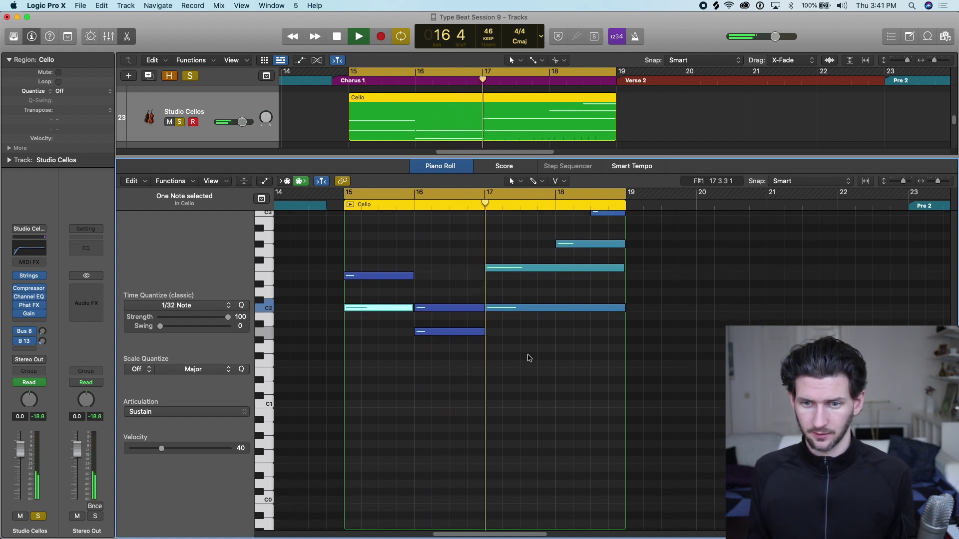
{"action": "scroll", "coordinate": [520, 352], "scroll_direction": "down", "scroll_amount": 5}
{"action": "scroll", "coordinate": [520, 342], "scroll_direction": "up", "scroll_amount": 5}
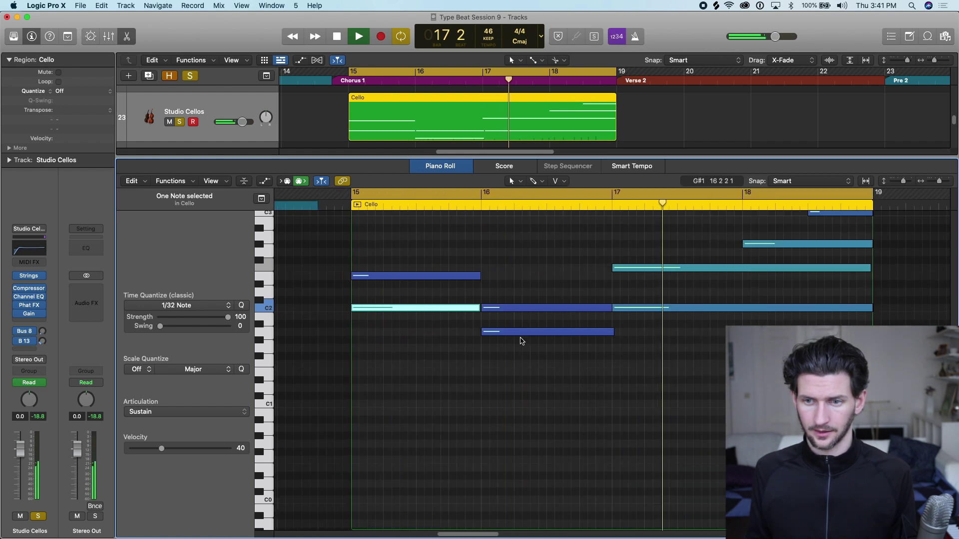
{"action": "scroll", "coordinate": [533, 345], "scroll_direction": "down", "scroll_amount": 4}
{"action": "scroll", "coordinate": [650, 360], "scroll_direction": "up", "scroll_amount": 3}
{"action": "scroll", "coordinate": [651, 360], "scroll_direction": "right", "scroll_amount": 2}
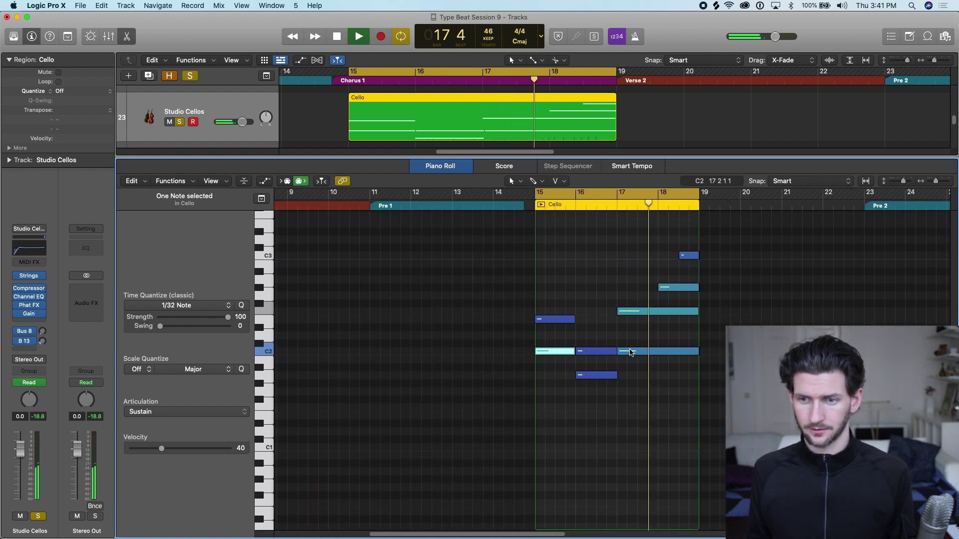
{"action": "scroll", "coordinate": [630, 348], "scroll_direction": "right", "scroll_amount": 4}
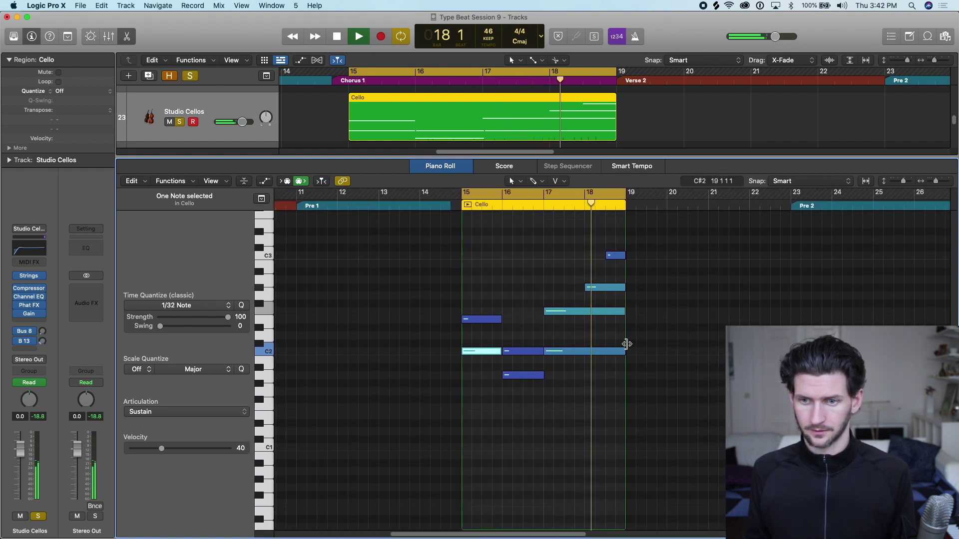
{"action": "scroll", "coordinate": [599, 253], "scroll_direction": "up", "scroll_amount": 3}
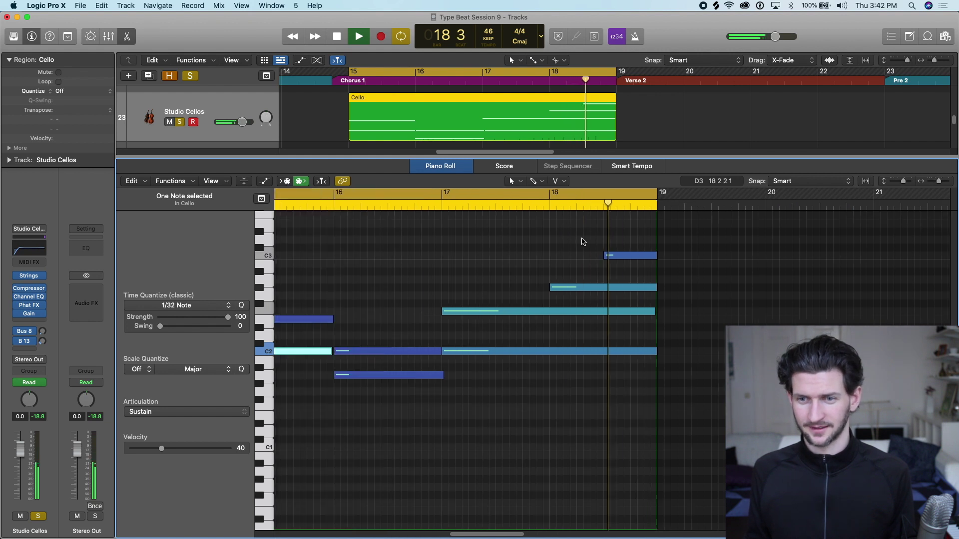
{"action": "key", "text": "space"}
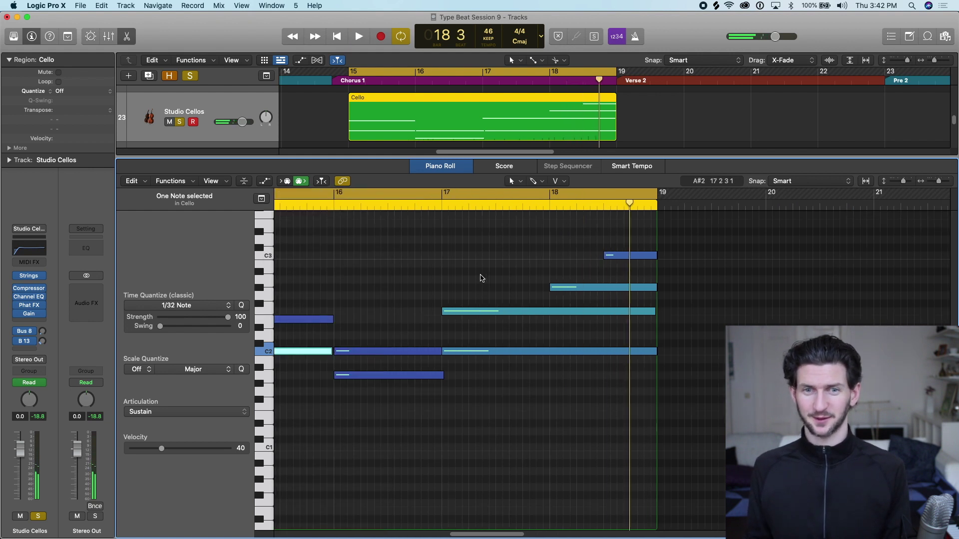
Raise the velocity of the two Cello notes in bar 16 to 28
{"action": "scroll", "coordinate": [480, 278], "scroll_direction": "down", "scroll_amount": 3}
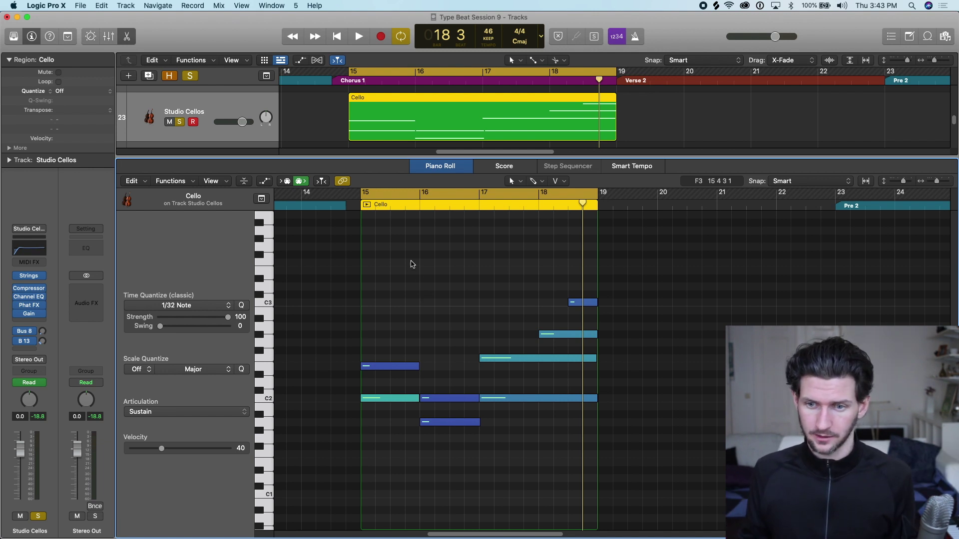
{"action": "key", "text": "super+Right"}
{"action": "left_click_drag", "start_coordinate": [406, 343], "coordinate": [418, 373]}
{"action": "left_click", "coordinate": [413, 389], "text": "super"}
{"action": "left_click", "coordinate": [428, 345]}
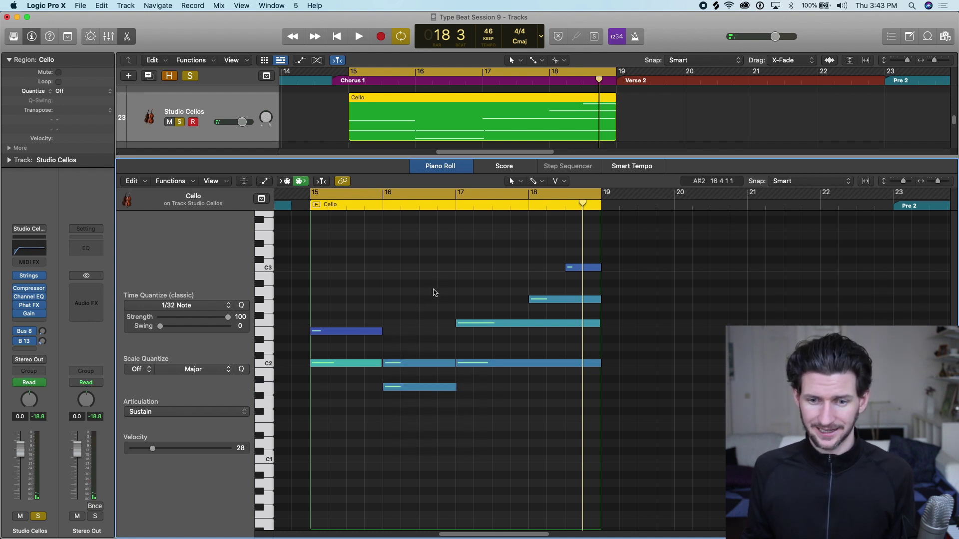
With the Velocity tool, raise the lower bar 16 note slightly and set the upper bar 15 note's velocity to 29
{"action": "left_click", "coordinate": [560, 182]}
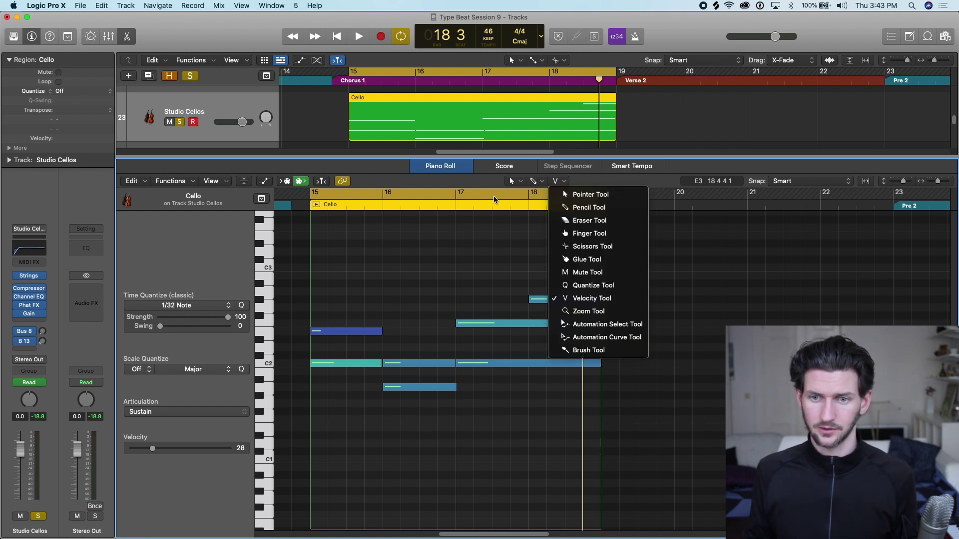
{"action": "left_click", "coordinate": [426, 188]}
{"action": "mouse_move", "coordinate": [413, 363]}
{"action": "left_mouse_down"}
{"action": "mouse_move", "coordinate": [419, 335]}
{"action": "mouse_move", "coordinate": [418, 365]}
{"action": "left_mouse_up"}
{"action": "left_click", "coordinate": [412, 388]}
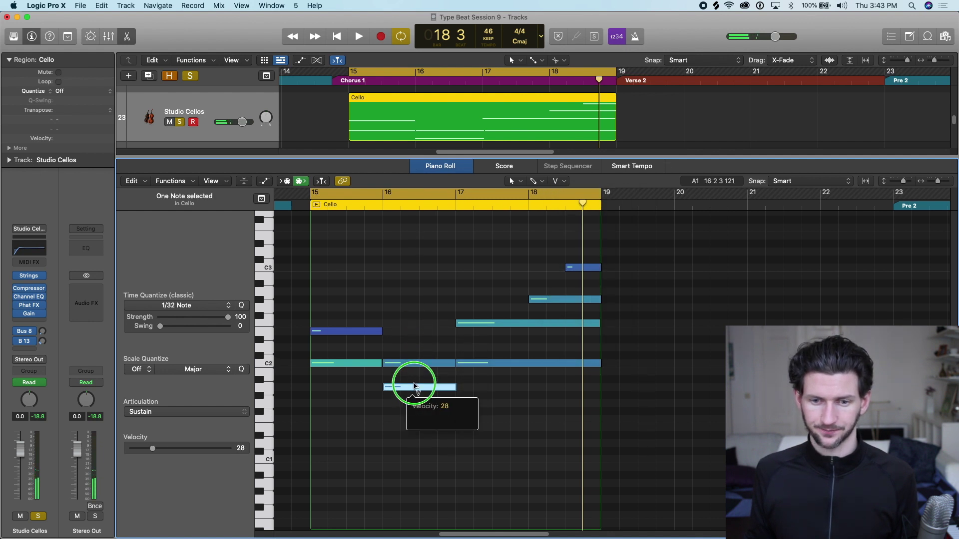
{"action": "left_click_drag", "start_coordinate": [364, 332], "coordinate": [364, 357]}
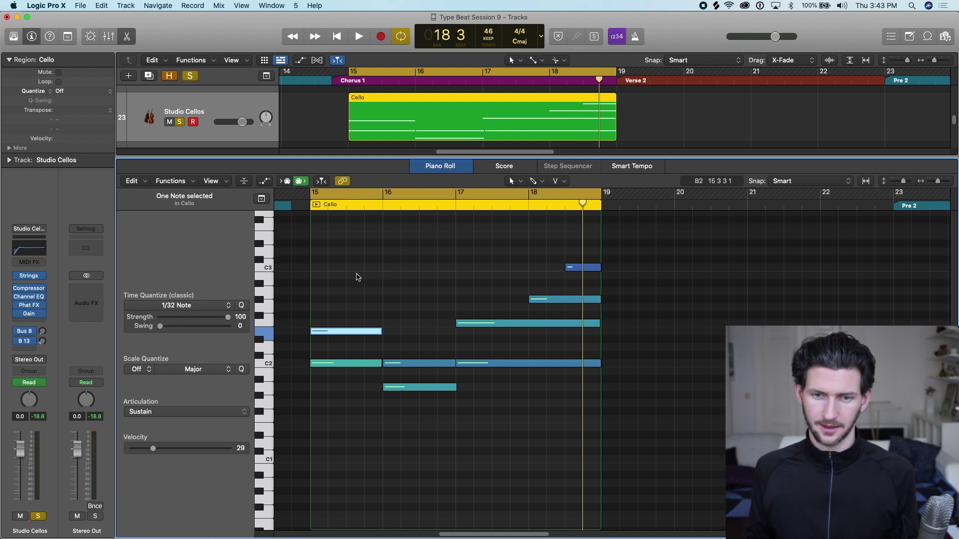
Show the region automation lane in the Piano Roll and set its parameter to MIDI Modulation
{"action": "scroll", "coordinate": [420, 298], "scroll_direction": "down", "scroll_amount": 3}
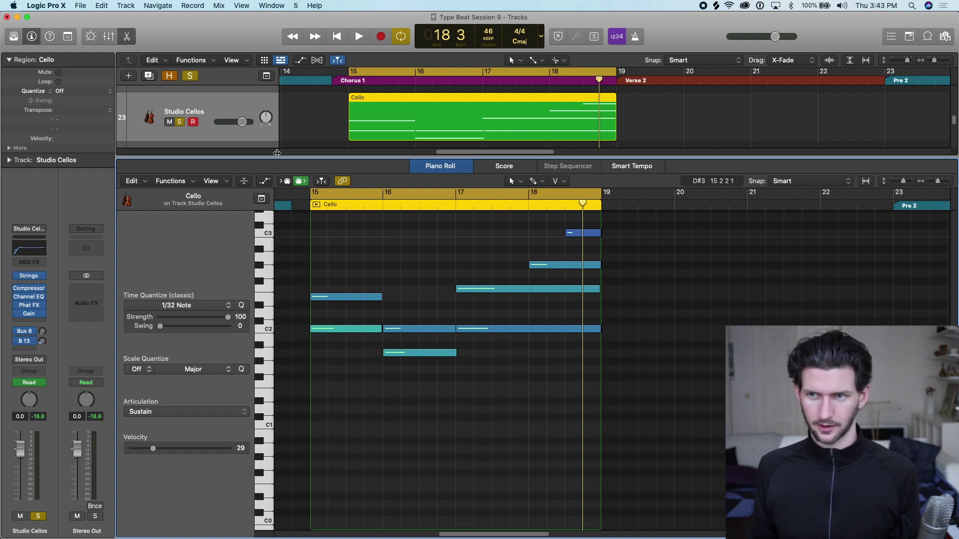
{"action": "left_click", "coordinate": [264, 184]}
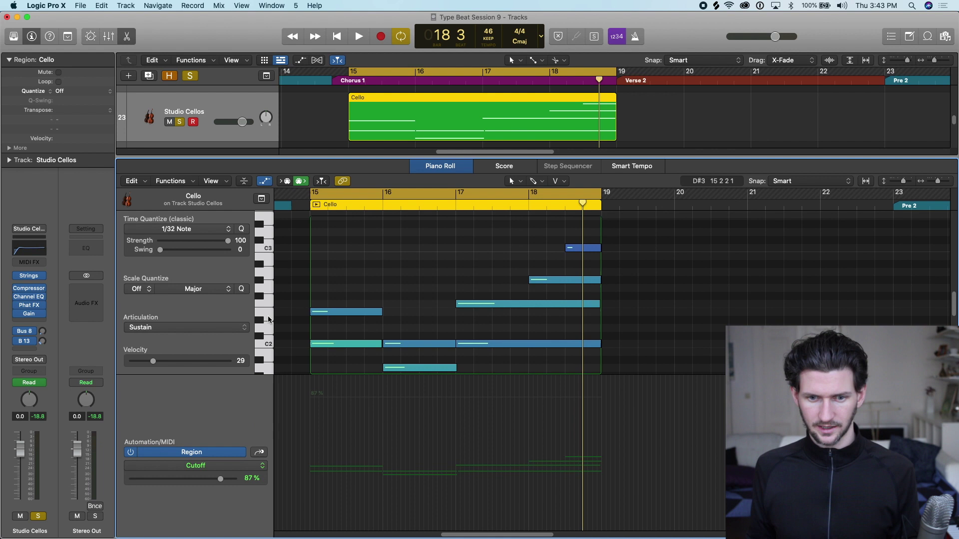
{"action": "left_click", "coordinate": [213, 467]}
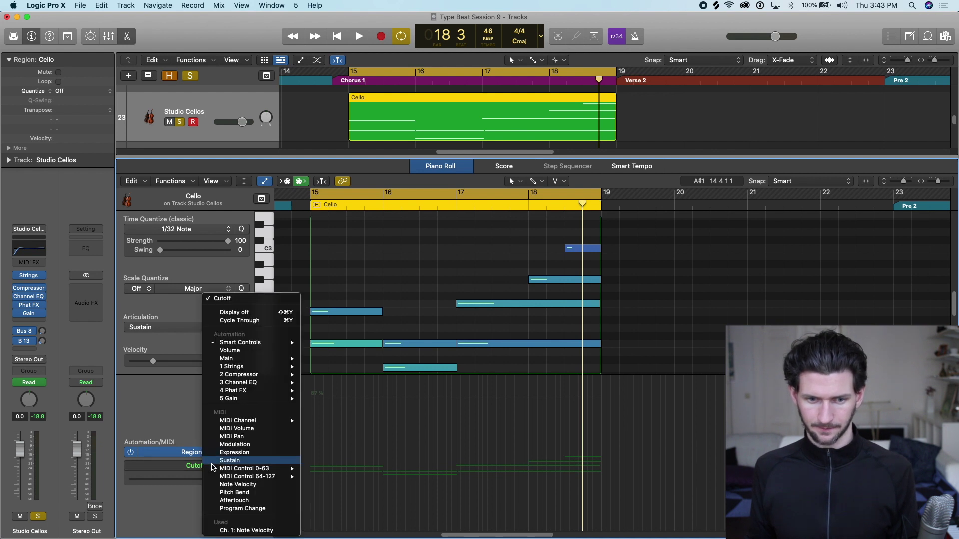
{"action": "left_click", "coordinate": [172, 456]}
{"action": "left_click", "coordinate": [199, 466]}
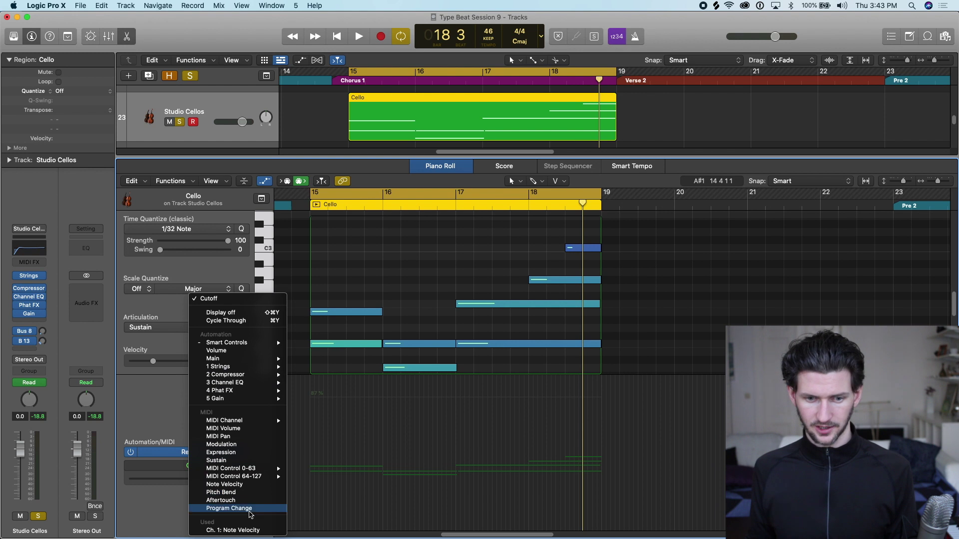
{"action": "left_click", "coordinate": [259, 445]}
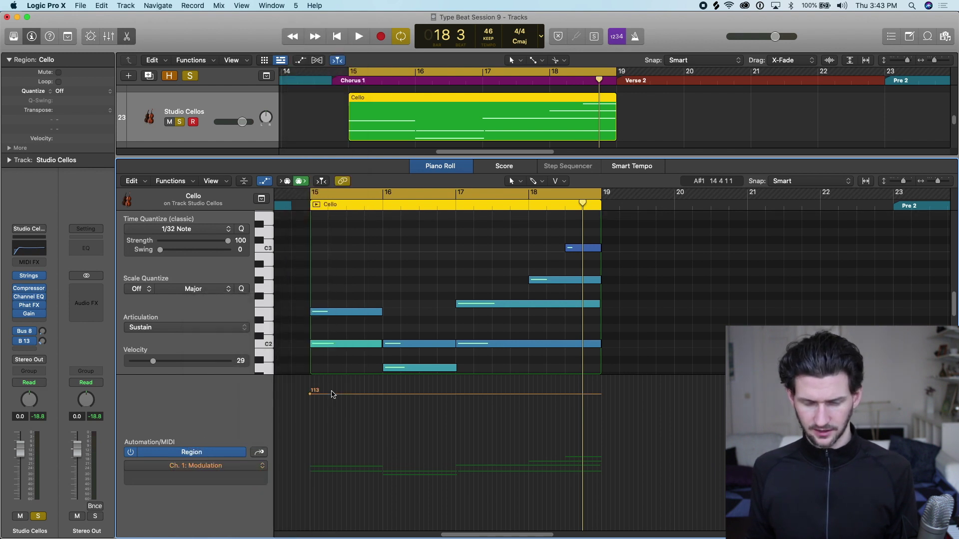
Compare the Cello region's playback with the whole modulation line at its minimum and at 127
{"action": "left_click_drag", "start_coordinate": [333, 394], "coordinate": [339, 530]}
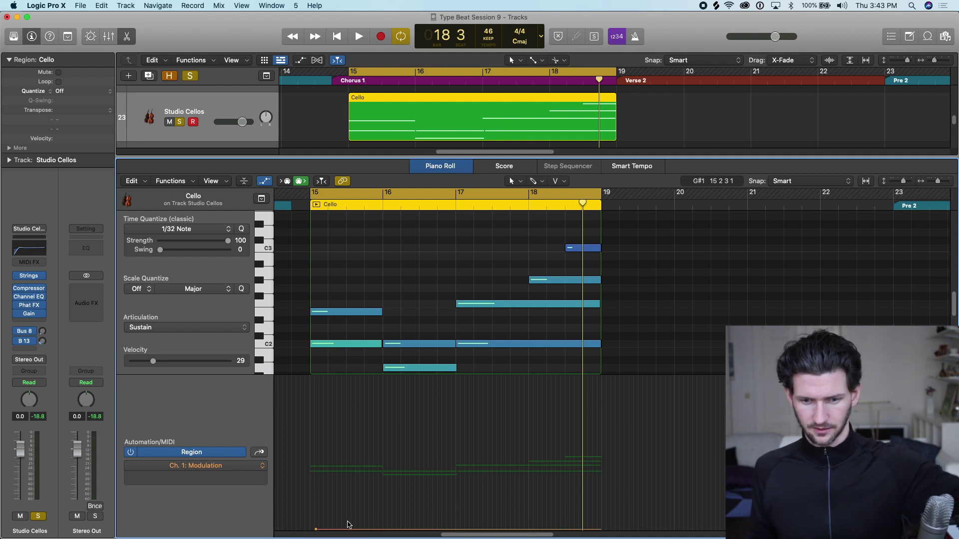
{"action": "left_click_drag", "start_coordinate": [351, 530], "coordinate": [338, 532]}
{"action": "left_click", "coordinate": [340, 531]}
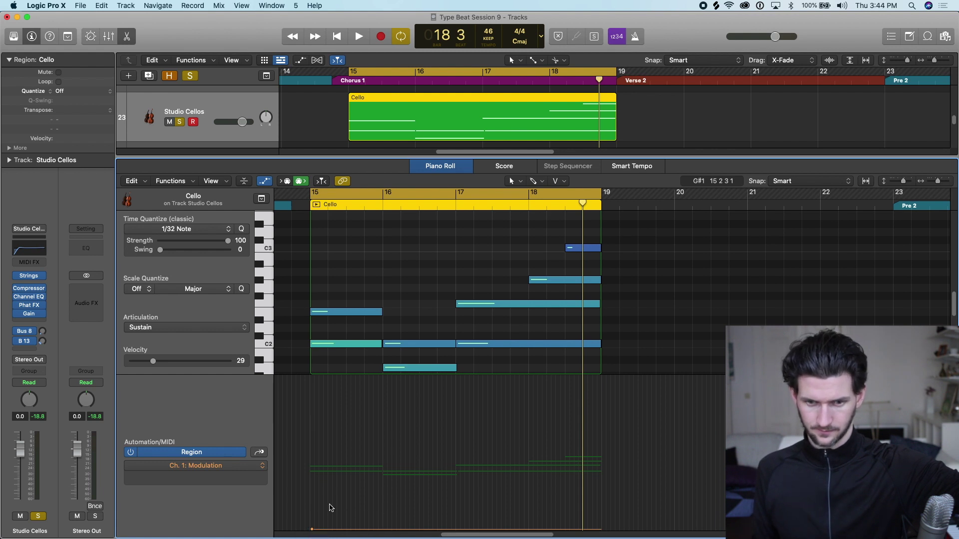
{"action": "key", "text": "space"}
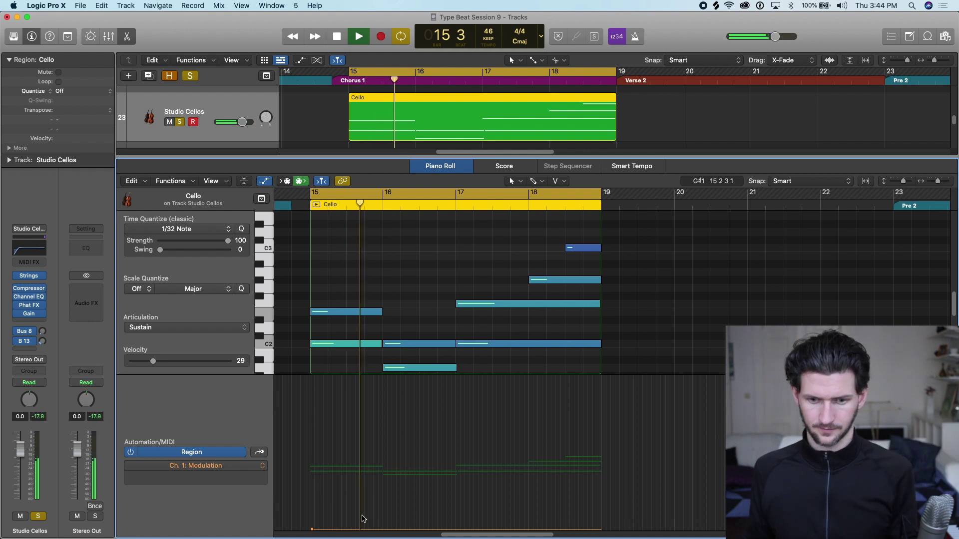
{"action": "left_click_drag", "start_coordinate": [368, 531], "coordinate": [363, 369]}
{"action": "key", "text": "space"}
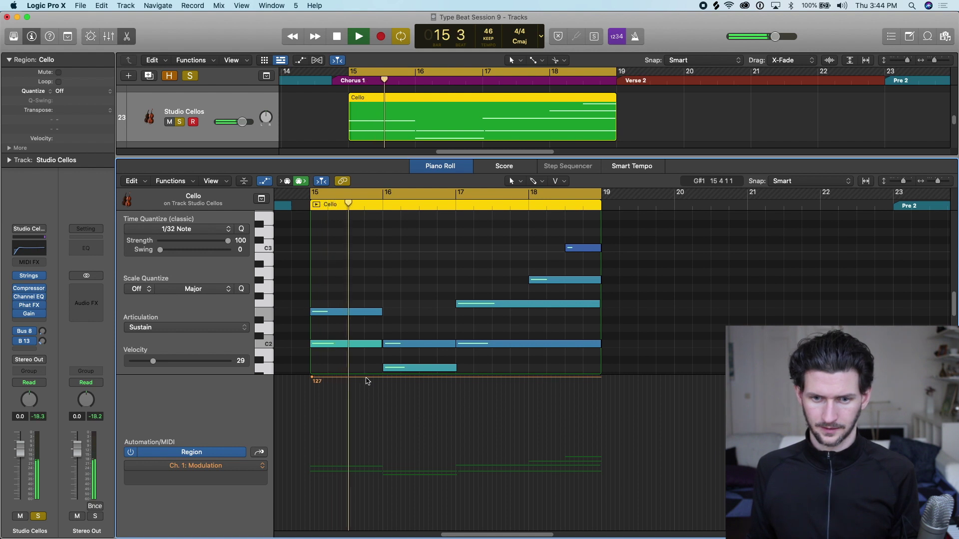
{"action": "key", "text": "space"}
Draw a modulation curve over the Cello region with points at 53, 50, 47, 52, 57 and 64, from bar 15 to early bar 17
{"action": "left_click", "coordinate": [372, 504]}
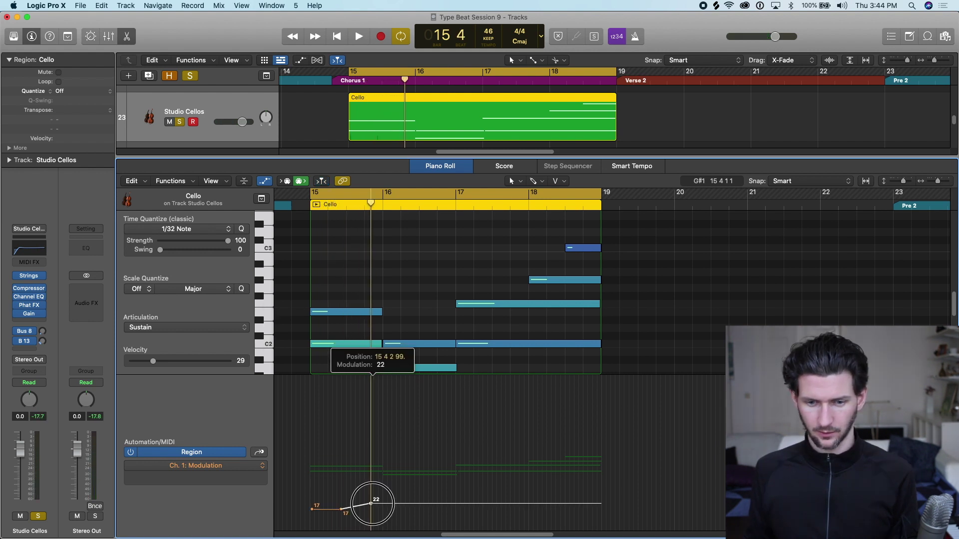
{"action": "left_click_drag", "start_coordinate": [319, 509], "coordinate": [318, 513]}
{"action": "left_click_drag", "start_coordinate": [415, 503], "coordinate": [361, 478]}
{"action": "left_click_drag", "start_coordinate": [312, 511], "coordinate": [313, 483]}
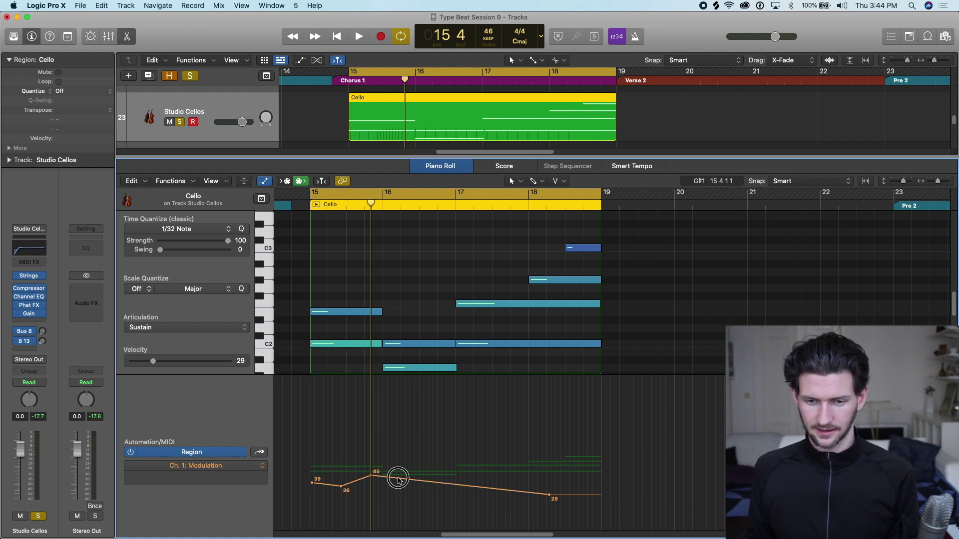
{"action": "left_click_drag", "start_coordinate": [398, 478], "coordinate": [476, 452]}
{"action": "left_click_drag", "start_coordinate": [457, 492], "coordinate": [379, 479]}
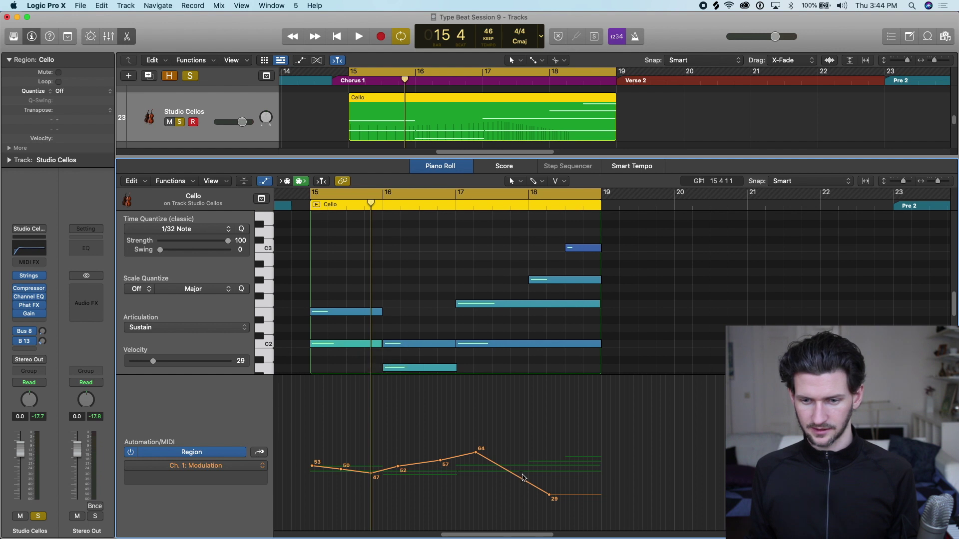
Reshape the Cello modulation curve so its seven points read 60, 57, 54, 60, 65, 56 and 66
{"action": "left_click_drag", "start_coordinate": [551, 495], "coordinate": [561, 445]}
{"action": "left_click_drag", "start_coordinate": [488, 452], "coordinate": [488, 458]}
{"action": "left_click_drag", "start_coordinate": [583, 469], "coordinate": [299, 474]}
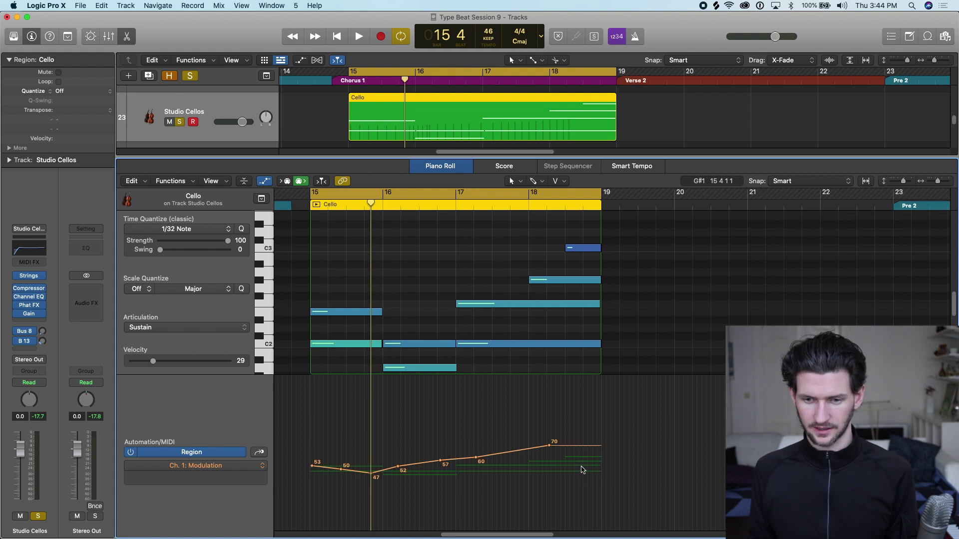
{"action": "left_click_drag", "start_coordinate": [517, 455], "coordinate": [530, 464]}
{"action": "left_click_drag", "start_coordinate": [578, 482], "coordinate": [295, 439]}
{"action": "mouse_move", "coordinate": [426, 466]}
{"action": "left_mouse_down"}
{"action": "mouse_move", "coordinate": [411, 413]}
{"action": "mouse_move", "coordinate": [417, 456]}
{"action": "mouse_move", "coordinate": [400, 428]}
{"action": "mouse_move", "coordinate": [398, 405]}
{"action": "mouse_move", "coordinate": [398, 423]}
{"action": "mouse_move", "coordinate": [420, 420]}
{"action": "mouse_move", "coordinate": [427, 458]}
{"action": "left_mouse_up"}
Play the cello part and refine the modulation curve, setting the bar 16 peak to 63 and the last point to 64 at bar 18
{"action": "key", "text": "space"}
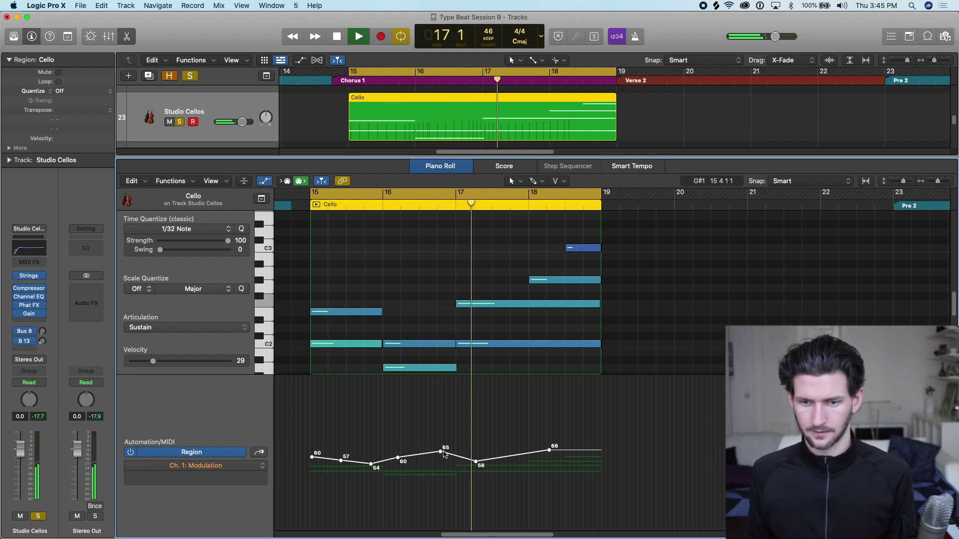
{"action": "left_click_drag", "start_coordinate": [475, 461], "coordinate": [459, 460]}
{"action": "left_click_drag", "start_coordinate": [540, 451], "coordinate": [540, 452]}
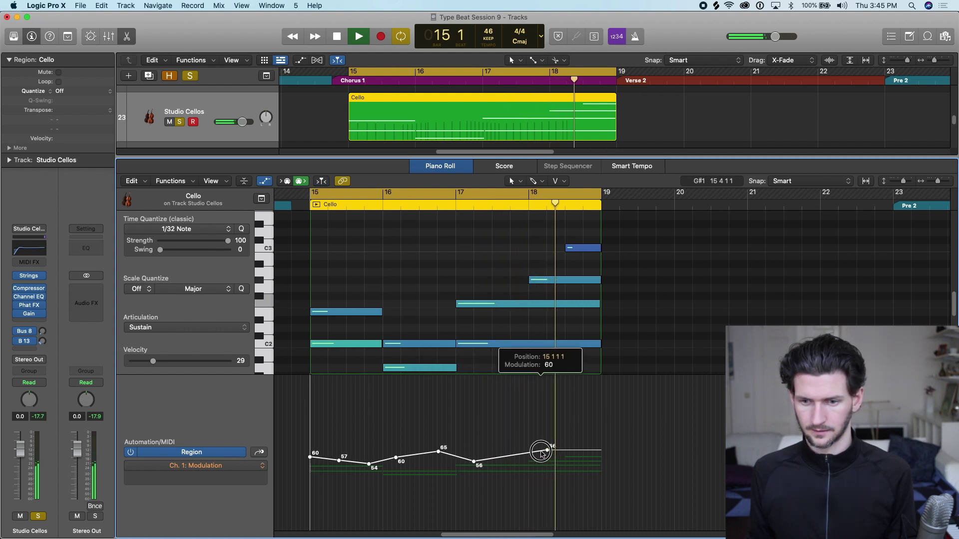
{"action": "left_click", "coordinate": [541, 451]}
{"action": "left_click", "coordinate": [563, 465]}
{"action": "mouse_move", "coordinate": [548, 451]}
{"action": "left_mouse_down"}
{"action": "mouse_move", "coordinate": [530, 450]}
{"action": "mouse_move", "coordinate": [550, 454]}
{"action": "left_mouse_up"}
{"action": "key", "text": "space"}
{"action": "left_click", "coordinate": [552, 451]}
{"action": "left_click_drag", "start_coordinate": [438, 452], "coordinate": [436, 453]}
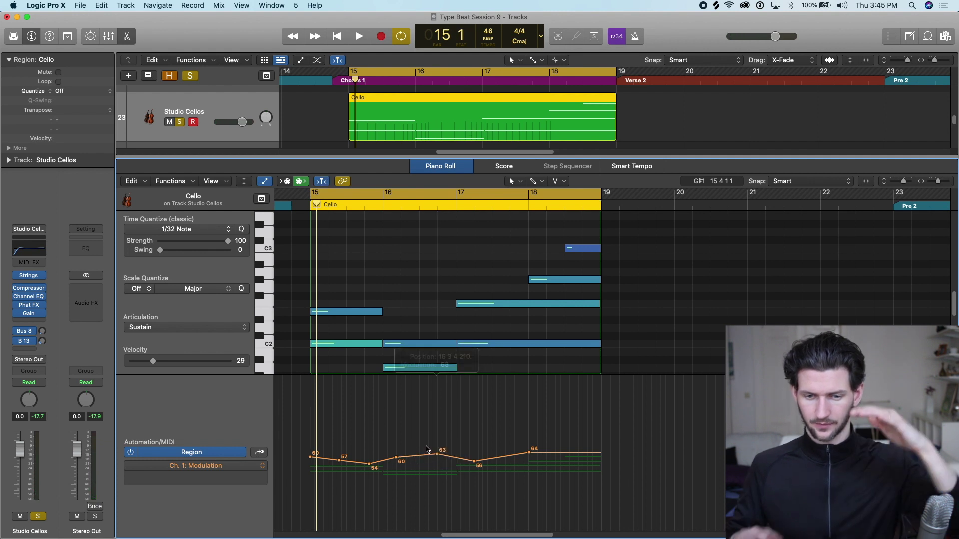
Fine-tune the modulation points during playback to 53, 56, 54, 60, 61, 55 and 62, and stop the playback
{"action": "key", "text": "space"}
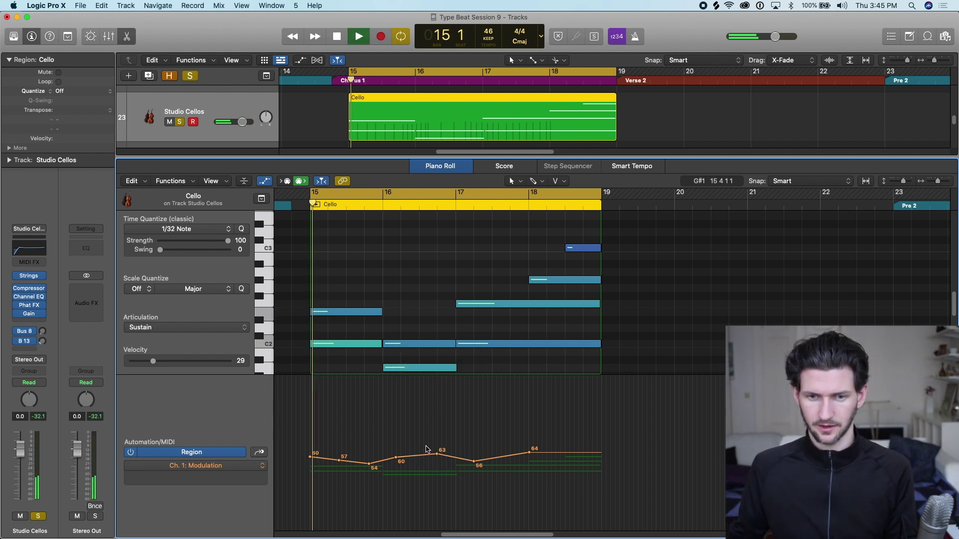
{"action": "left_click_drag", "start_coordinate": [310, 457], "coordinate": [338, 462]}
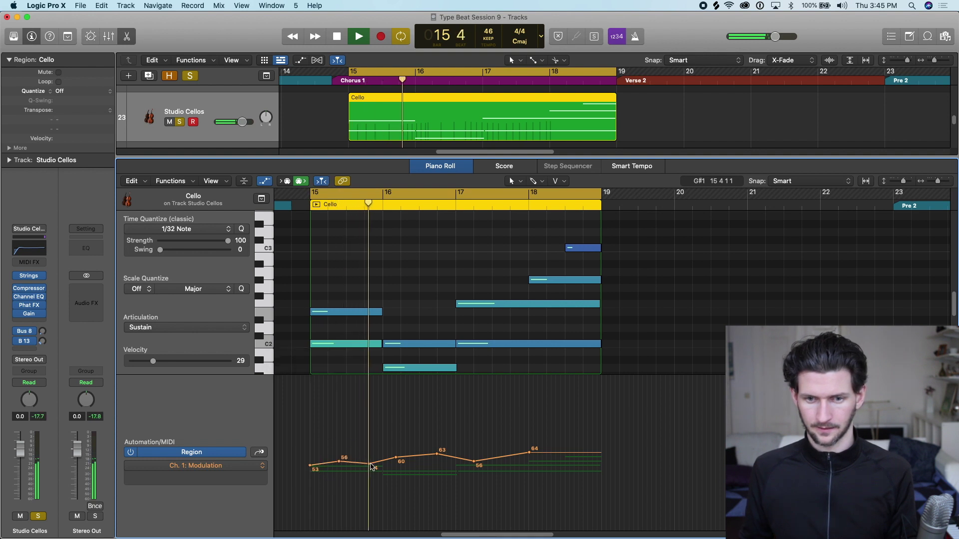
{"action": "left_click_drag", "start_coordinate": [396, 457], "coordinate": [391, 458]}
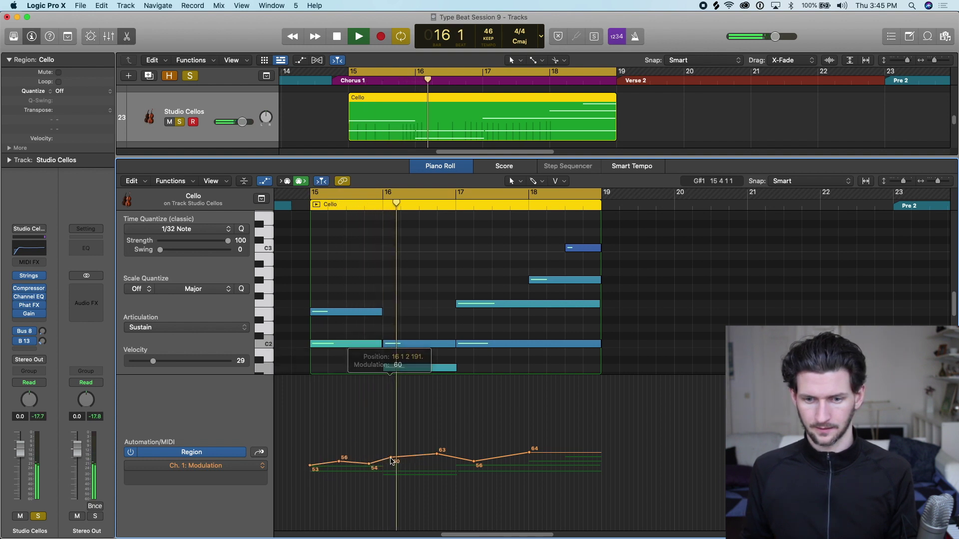
{"action": "left_click", "coordinate": [436, 455]}
{"action": "left_click_drag", "start_coordinate": [436, 455], "coordinate": [473, 462]}
{"action": "left_click_drag", "start_coordinate": [535, 453], "coordinate": [536, 454]}
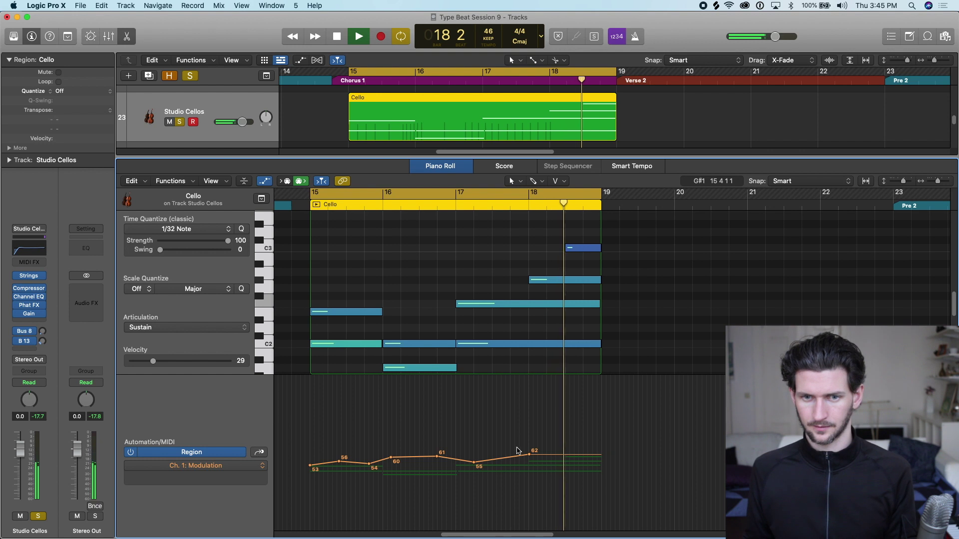
{"action": "key", "text": "space"}
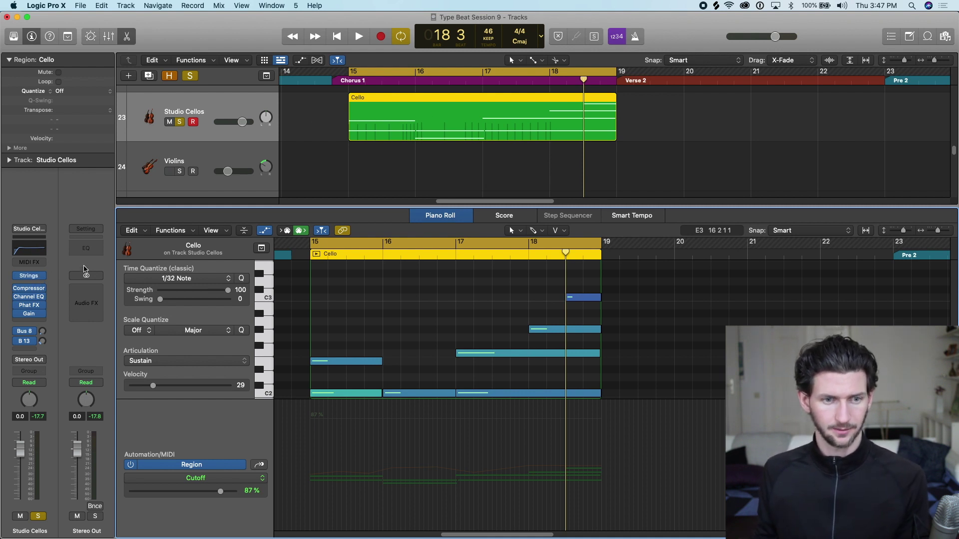
Open the Studio Cellos instrument to review its settings, and close its window
{"action": "left_click", "coordinate": [30, 276]}
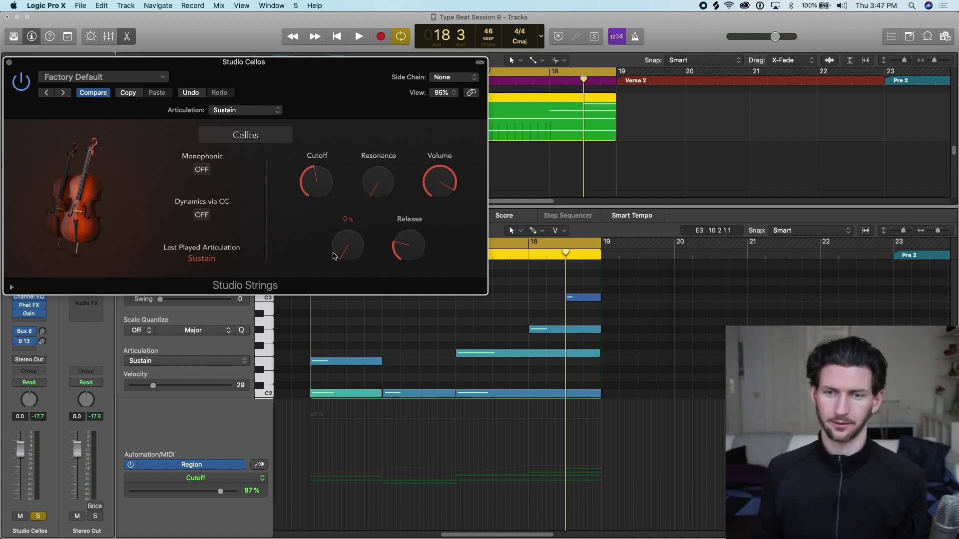
{"action": "left_click", "coordinate": [7, 62]}
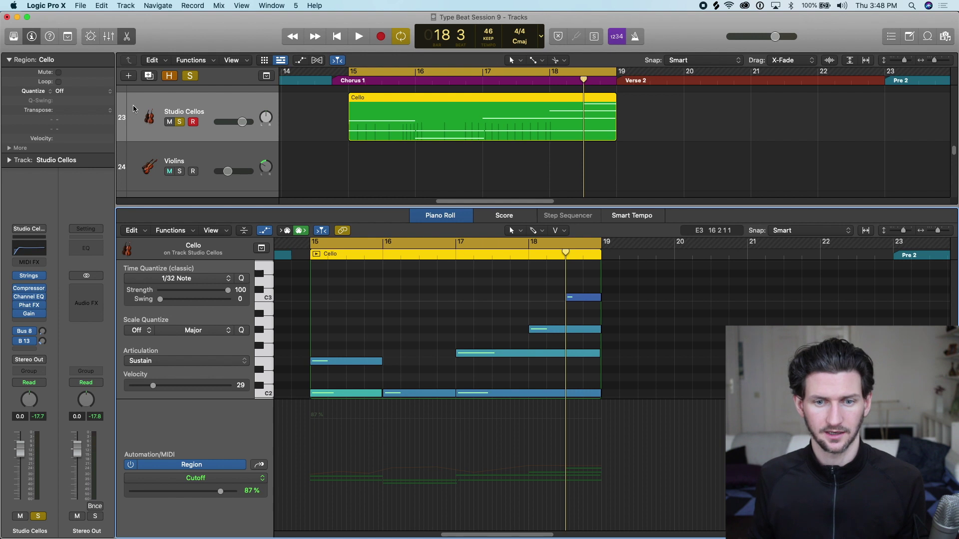
Reopen the Studio Cellos instrument and raise its Cutoff to 74%
{"action": "left_click", "coordinate": [28, 277]}
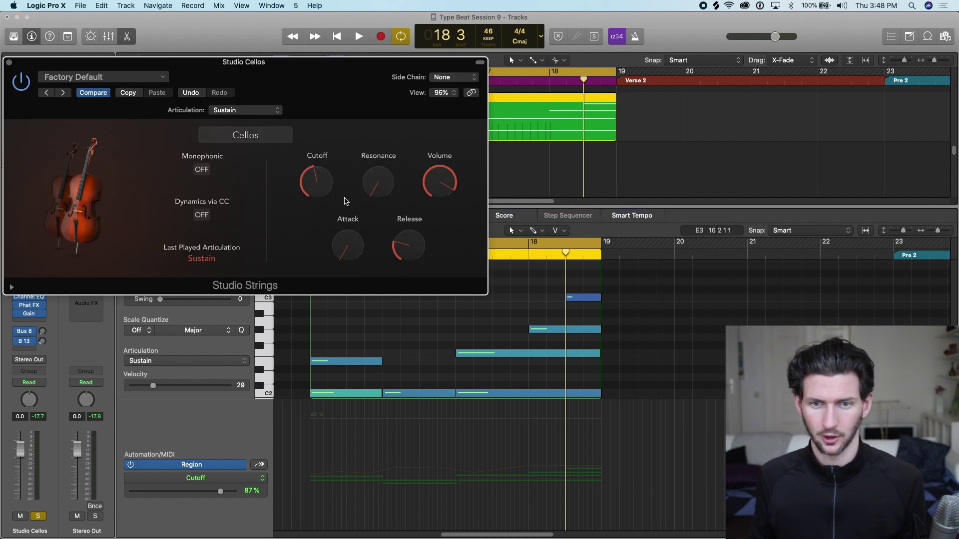
{"action": "left_click_drag", "start_coordinate": [306, 82], "coordinate": [642, 48]}
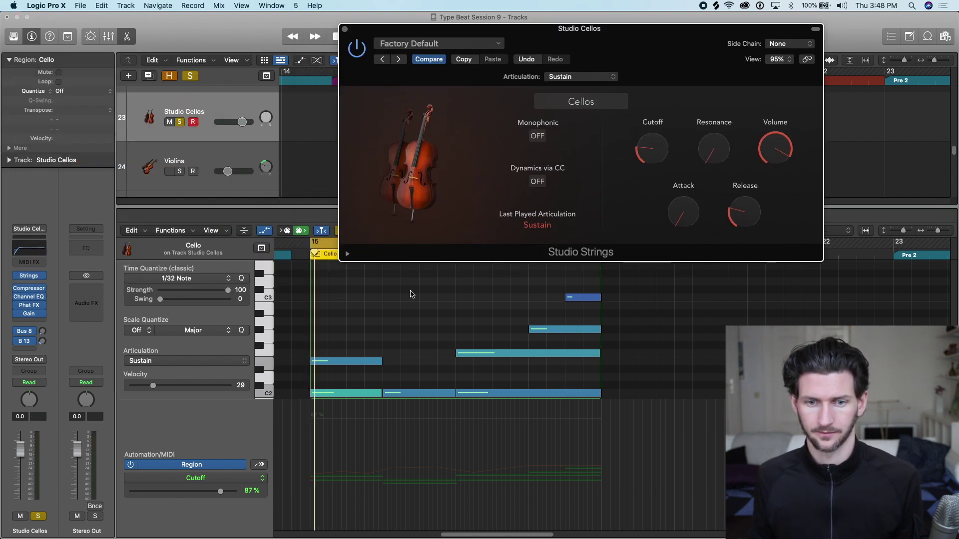
{"action": "mouse_move", "coordinate": [643, 154]}
{"action": "left_click_drag", "start_coordinate": [642, 155], "coordinate": [673, 83]}
{"action": "mouse_move", "coordinate": [666, 47]}
{"action": "left_mouse_down"}
{"action": "mouse_move", "coordinate": [542, 45]}
{"action": "mouse_move", "coordinate": [389, 129]}
{"action": "mouse_move", "coordinate": [359, 106]}
{"action": "mouse_move", "coordinate": [655, 38]}
{"action": "mouse_move", "coordinate": [657, 47]}
{"action": "left_mouse_up"}
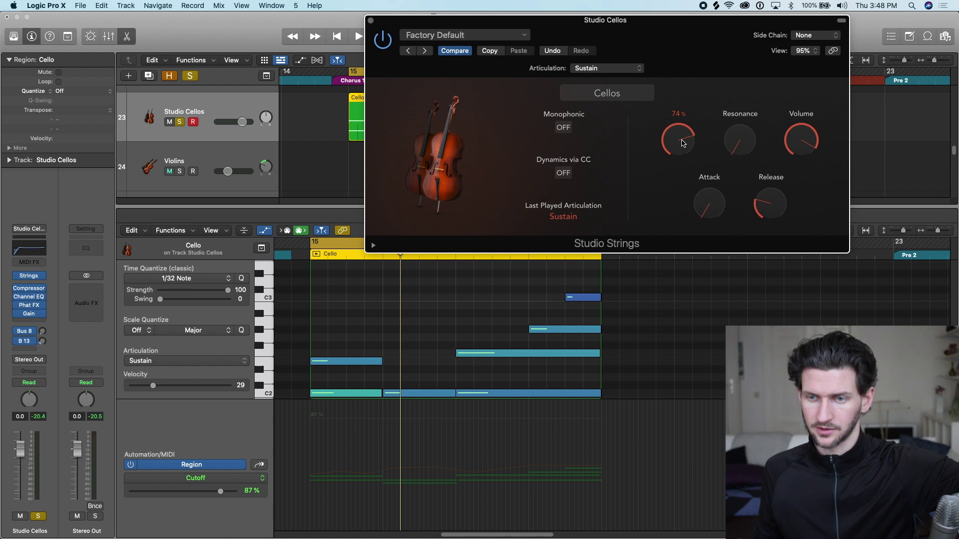
Play the cello part while raising the instrument's Cutoff above 75%, and close the instrument window
{"action": "key", "text": "space"}
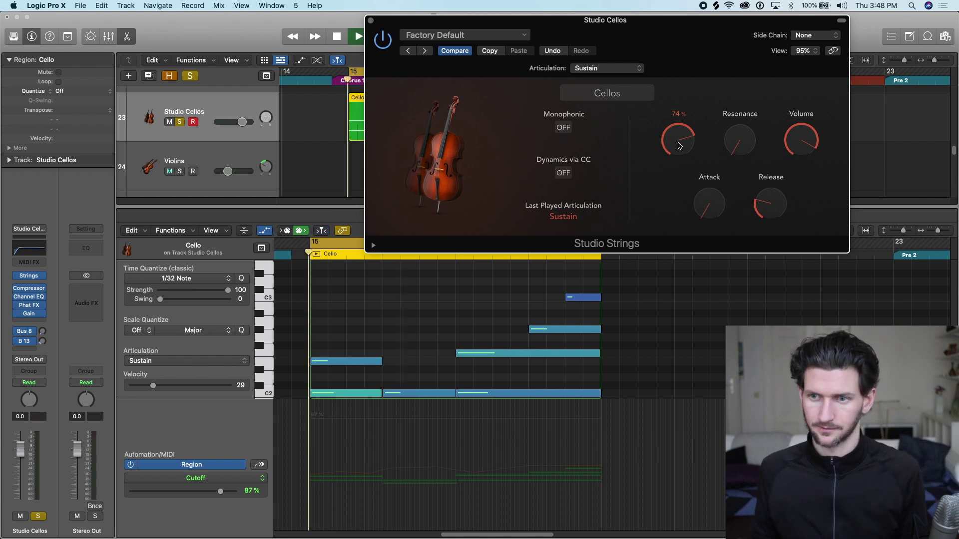
{"action": "mouse_move", "coordinate": [683, 137]}
{"action": "left_mouse_down"}
{"action": "mouse_move", "coordinate": [692, 161]}
{"action": "mouse_move", "coordinate": [694, 145]}
{"action": "left_mouse_up"}
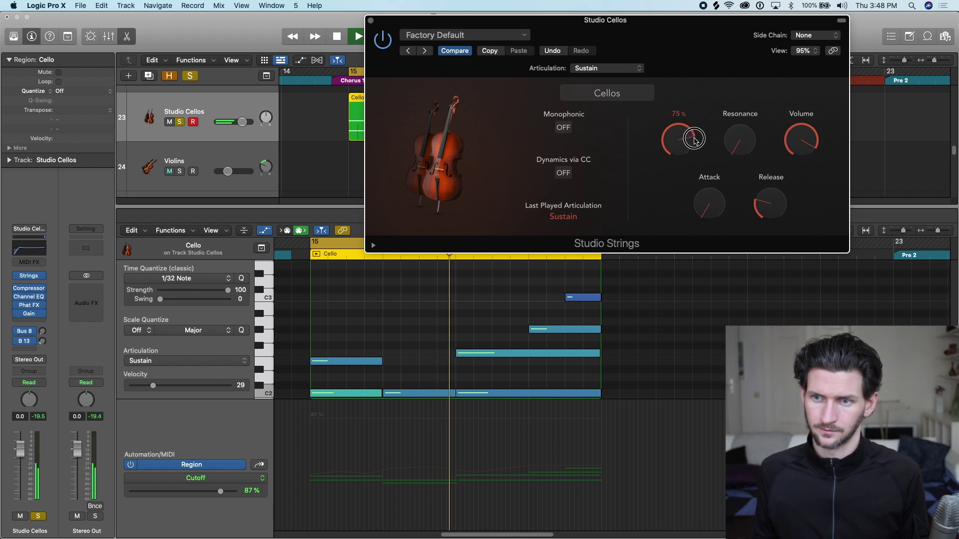
{"action": "left_click_drag", "start_coordinate": [697, 140], "coordinate": [705, 116]}
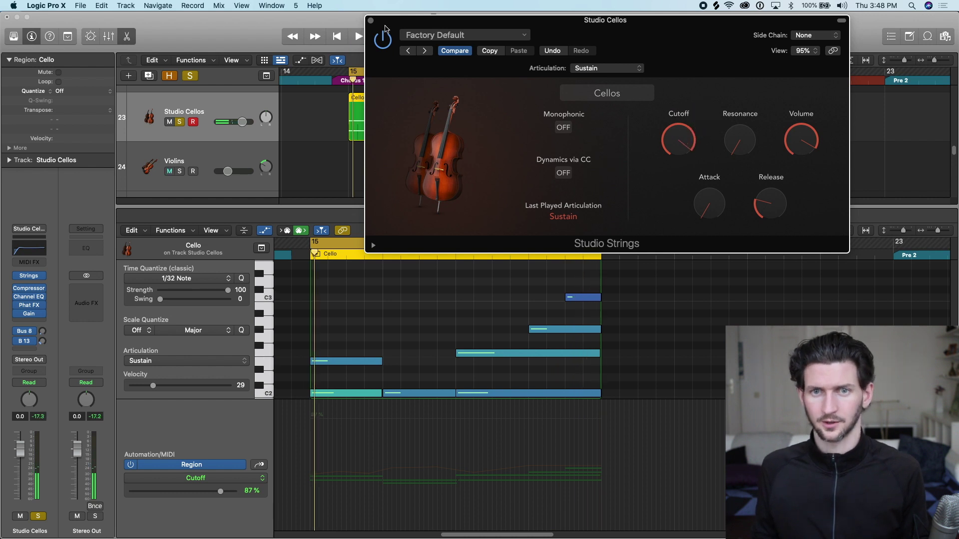
{"action": "left_click", "coordinate": [370, 21]}
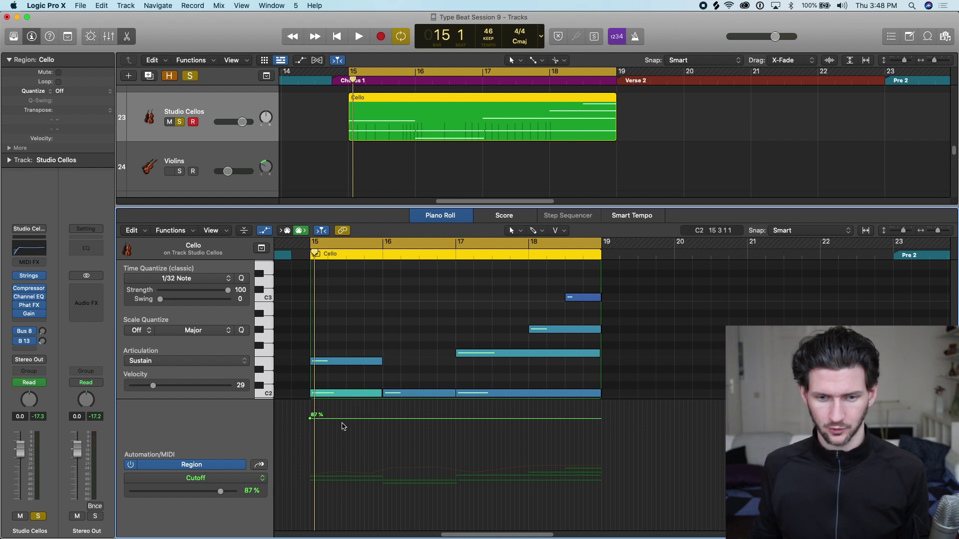
Lower the Cello region's Cutoff automation to 79% and check the setting in the Studio Cellos instrument
{"action": "left_click_drag", "start_coordinate": [333, 421], "coordinate": [337, 430]}
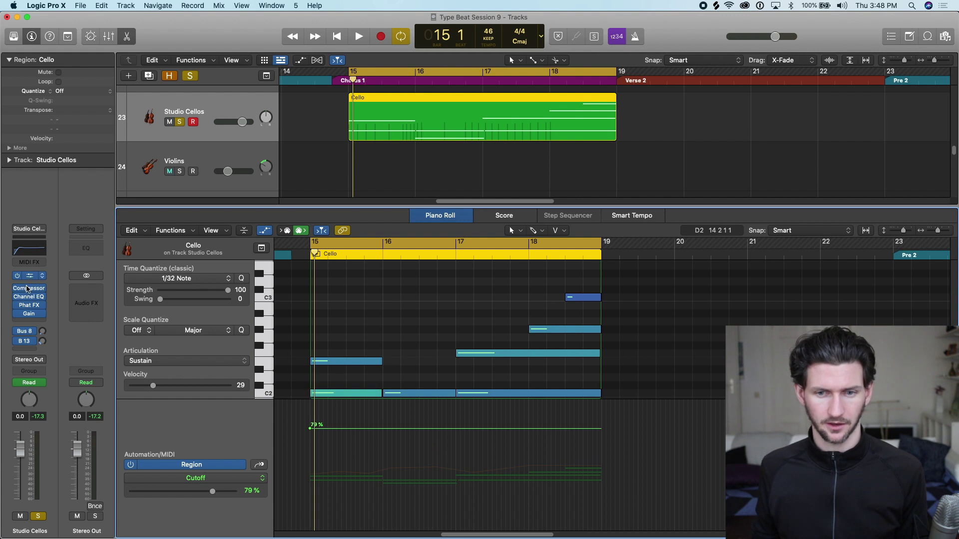
{"action": "left_click", "coordinate": [28, 277]}
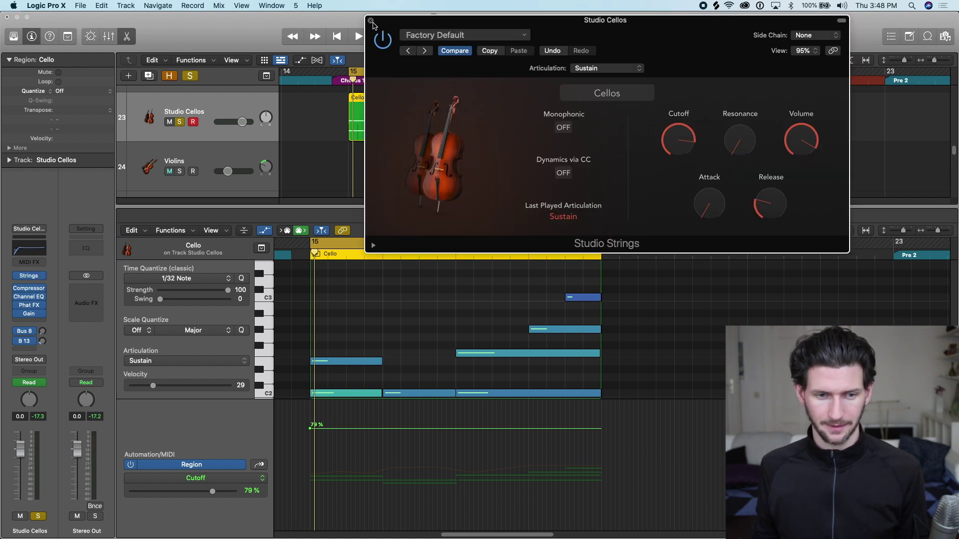
{"action": "left_click", "coordinate": [371, 21]}
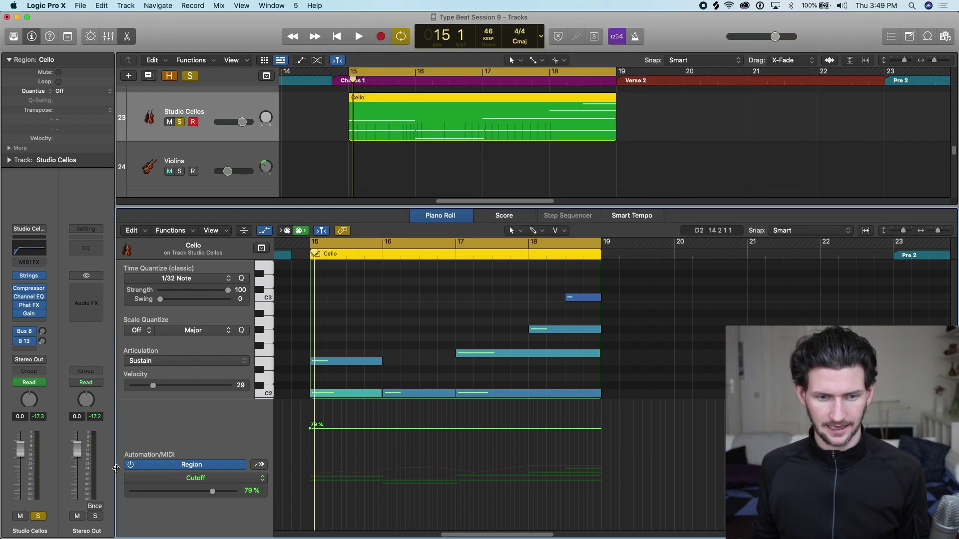
Examine the Studio Cellos track automation and its parameter choices, and return to the region's Cutoff automation in the Piano Roll
{"action": "left_click", "coordinate": [181, 464]}
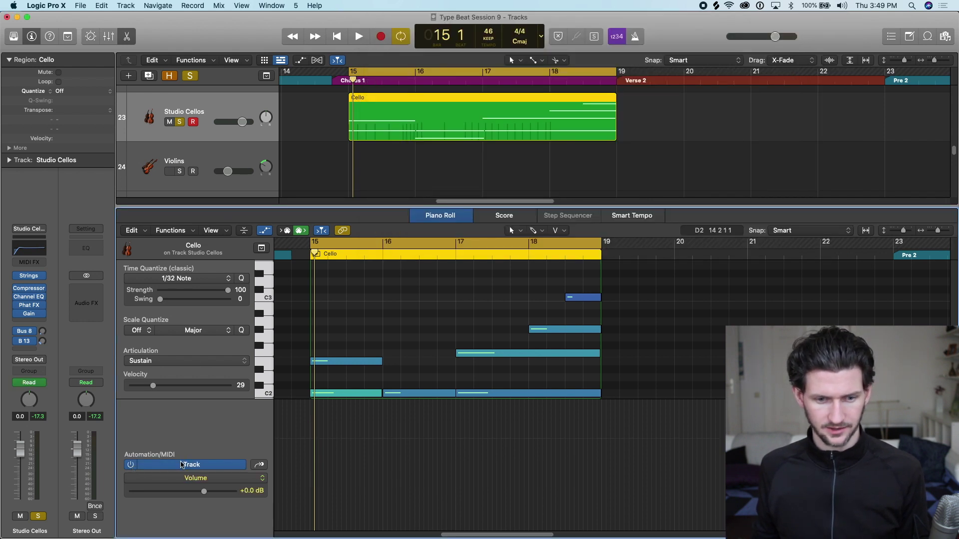
{"action": "left_click", "coordinate": [210, 465]}
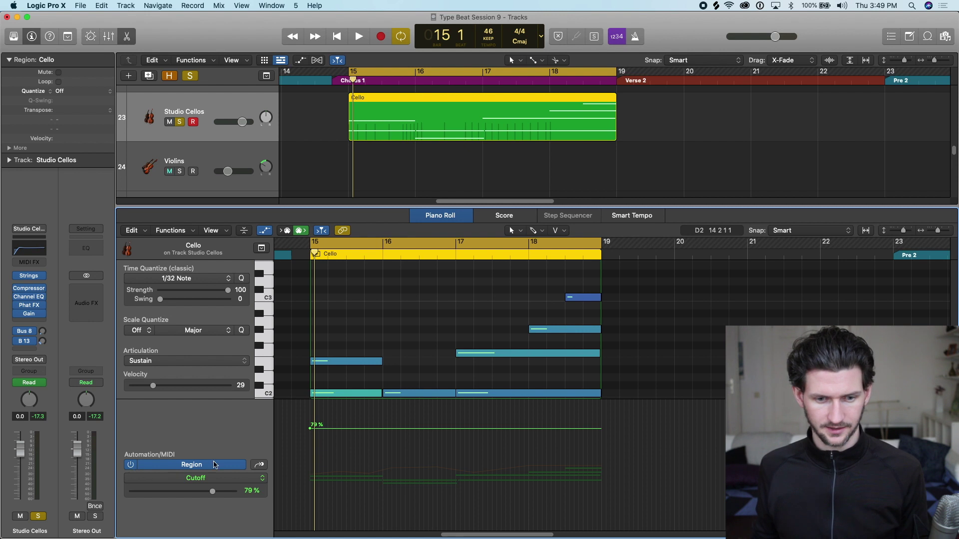
{"action": "key", "text": "p"}
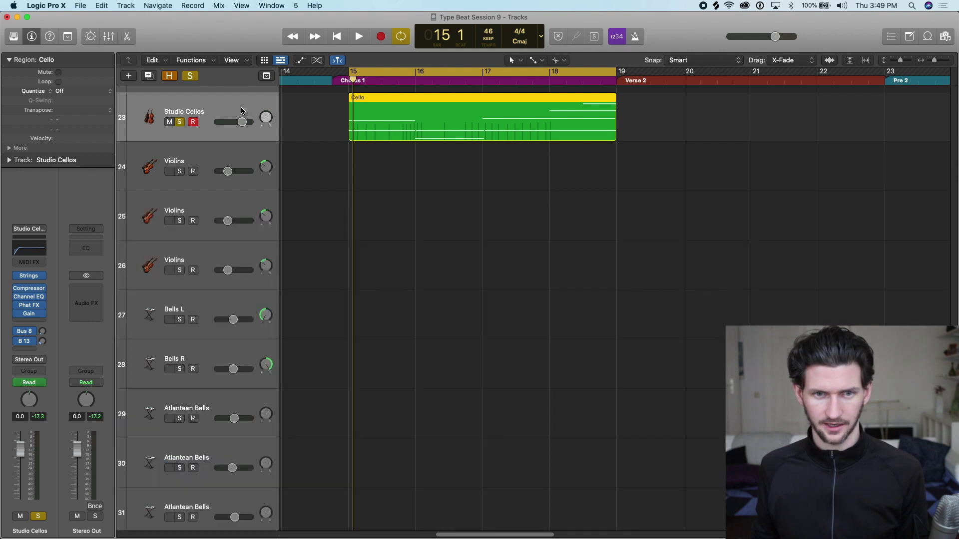
{"action": "key", "text": "a"}
{"action": "scroll", "coordinate": [174, 202], "scroll_direction": "up", "scroll_amount": 3}
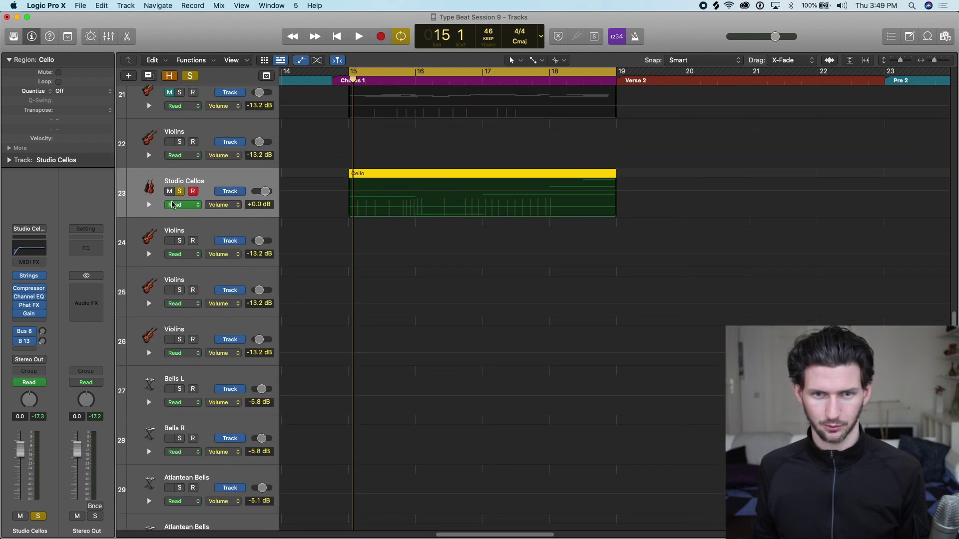
{"action": "left_click", "coordinate": [231, 204]}
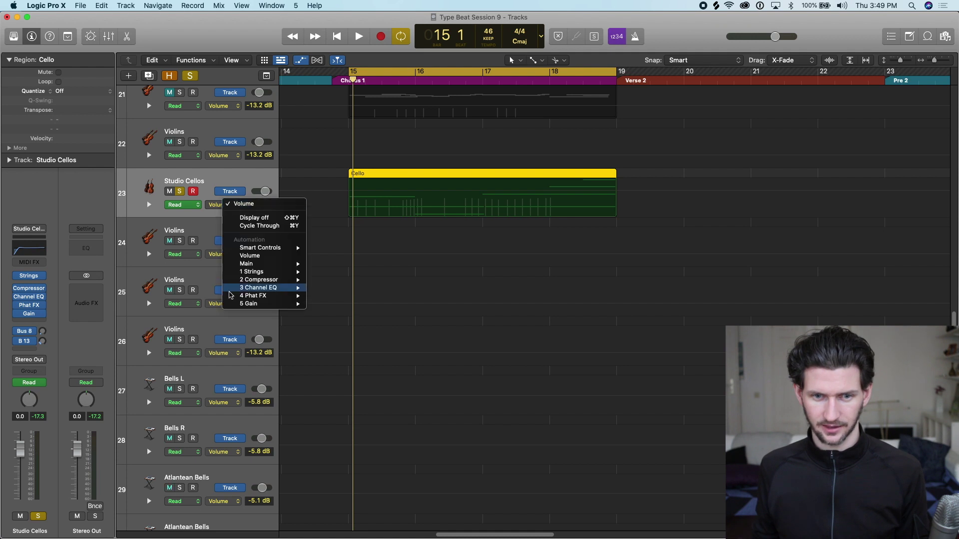
{"action": "left_click", "coordinate": [259, 183]}
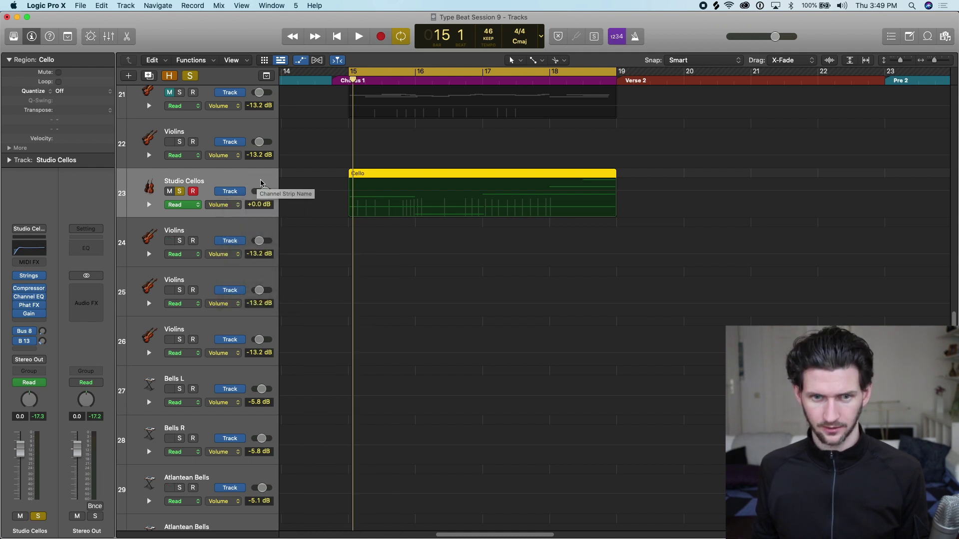
{"action": "key", "text": "a"}
{"action": "key", "text": "p"}
Set the Cello Cutoff automation to 53% with added points and a rise to 64% at bar 18, and check the instrument
{"action": "left_click_drag", "start_coordinate": [356, 429], "coordinate": [351, 462]}
{"action": "left_click", "coordinate": [425, 462]}
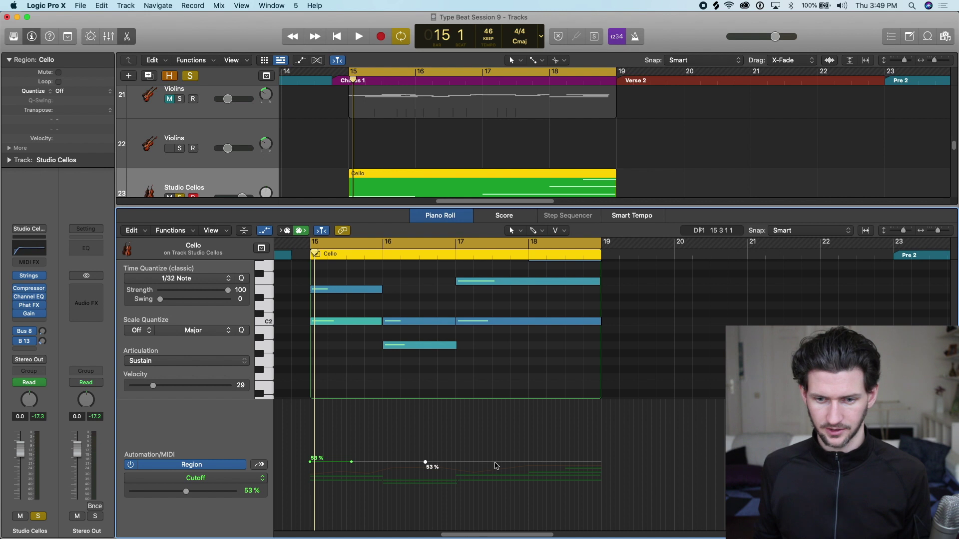
{"action": "left_click_drag", "start_coordinate": [563, 462], "coordinate": [333, 433]}
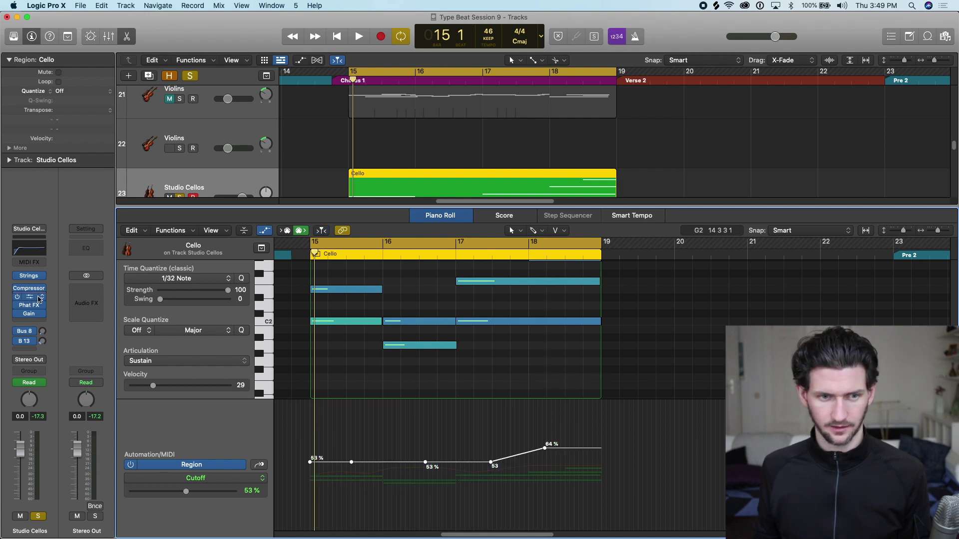
{"action": "left_click", "coordinate": [31, 279]}
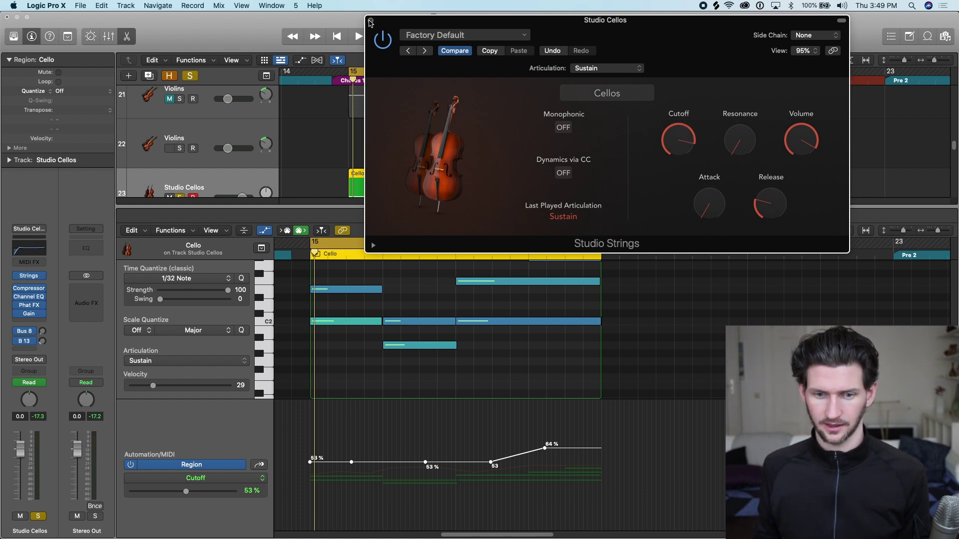
{"action": "left_click", "coordinate": [371, 21]}
Raise the Cutoff curve and reshape its six points to 67, 70, 70, 70, 64 and 75%, with the peak at bar 18
{"action": "left_click_drag", "start_coordinate": [310, 429], "coordinate": [560, 454]}
{"action": "left_click_drag", "start_coordinate": [453, 464], "coordinate": [458, 444]}
{"action": "left_click", "coordinate": [377, 447]}
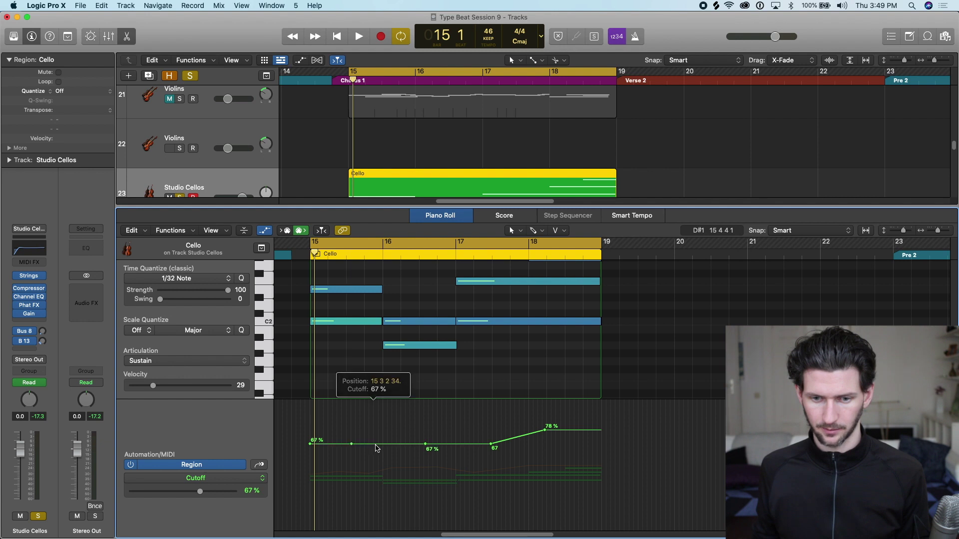
{"action": "left_click_drag", "start_coordinate": [368, 445], "coordinate": [368, 441]}
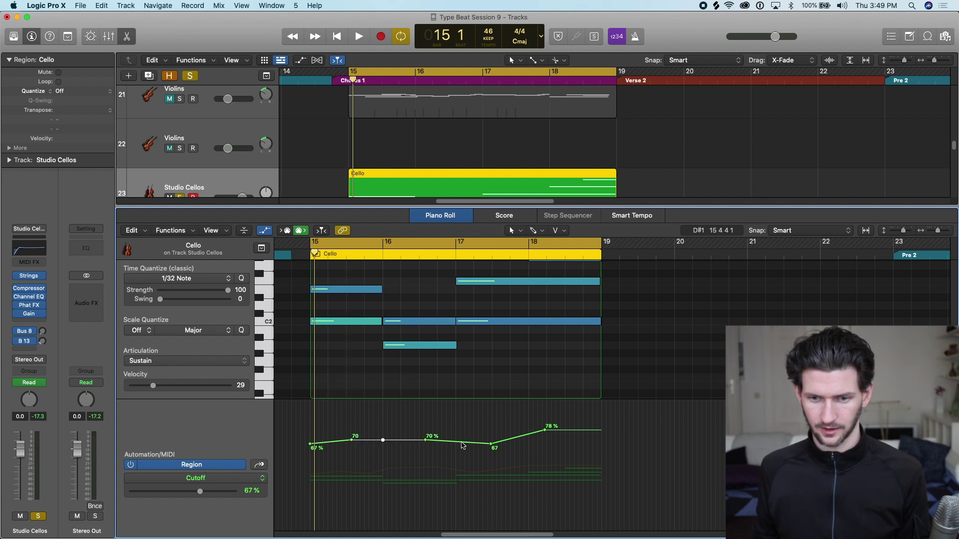
{"action": "left_click_drag", "start_coordinate": [493, 446], "coordinate": [478, 448]}
{"action": "left_click_drag", "start_coordinate": [544, 430], "coordinate": [566, 435]}
Turn off the cycle and raise the Cutoff points during playback to 70, 73, 73, 73, 68 and 79%, and stop the playback
{"action": "key", "text": "space"}
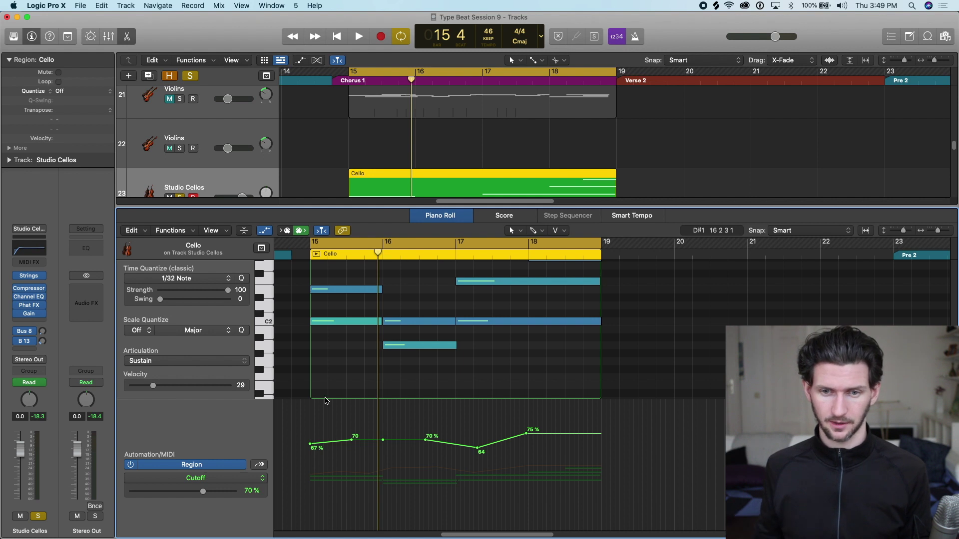
{"action": "key", "text": "c"}
{"action": "key", "text": "space"}
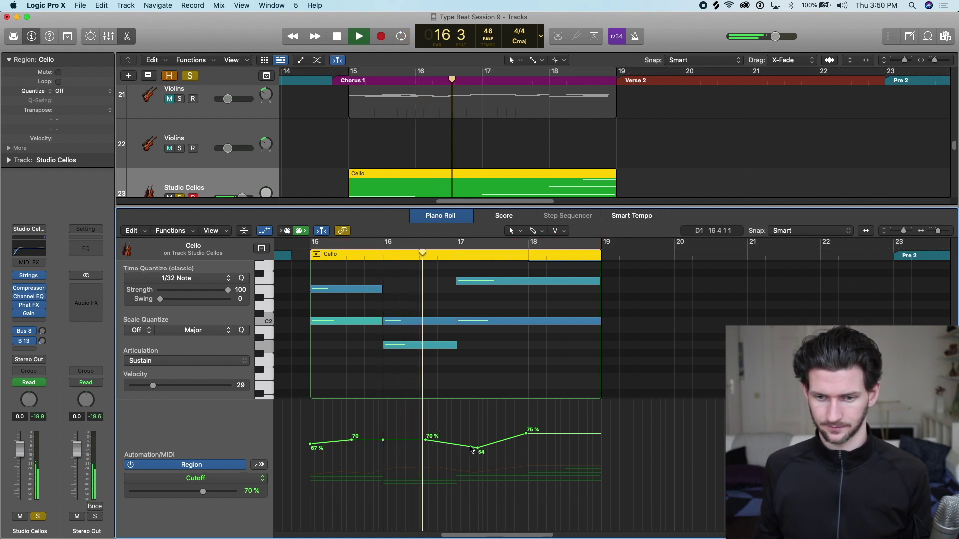
{"action": "left_click_drag", "start_coordinate": [477, 448], "coordinate": [477, 446]}
{"action": "left_click", "coordinate": [532, 434]}
{"action": "left_click_drag", "start_coordinate": [532, 436], "coordinate": [532, 434]}
{"action": "left_click_drag", "start_coordinate": [567, 465], "coordinate": [290, 450]}
{"action": "left_click_drag", "start_coordinate": [371, 442], "coordinate": [371, 437]}
{"action": "key", "text": "space"}
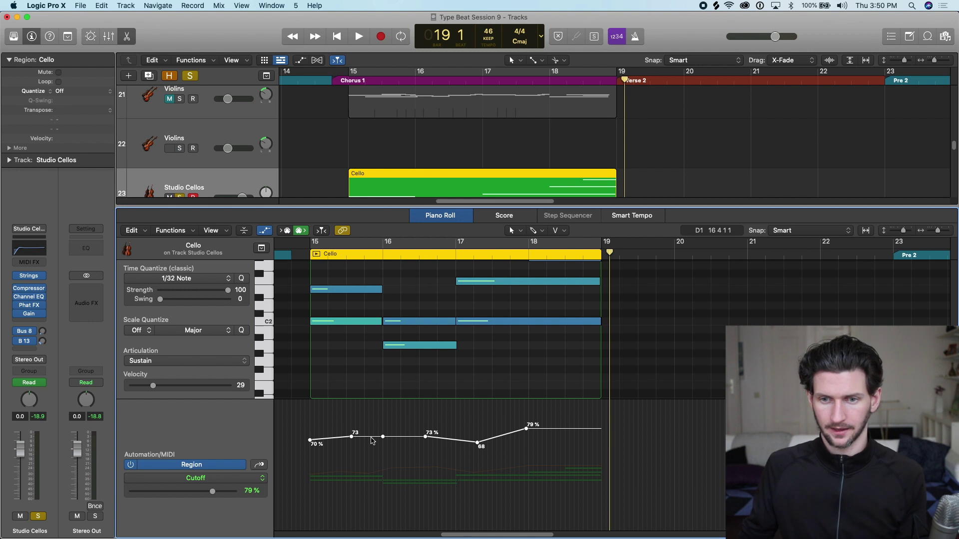
Turn the cycle back on for bars 15 to 19 and play the cello part
{"action": "left_click_drag", "start_coordinate": [352, 71], "coordinate": [616, 83]}
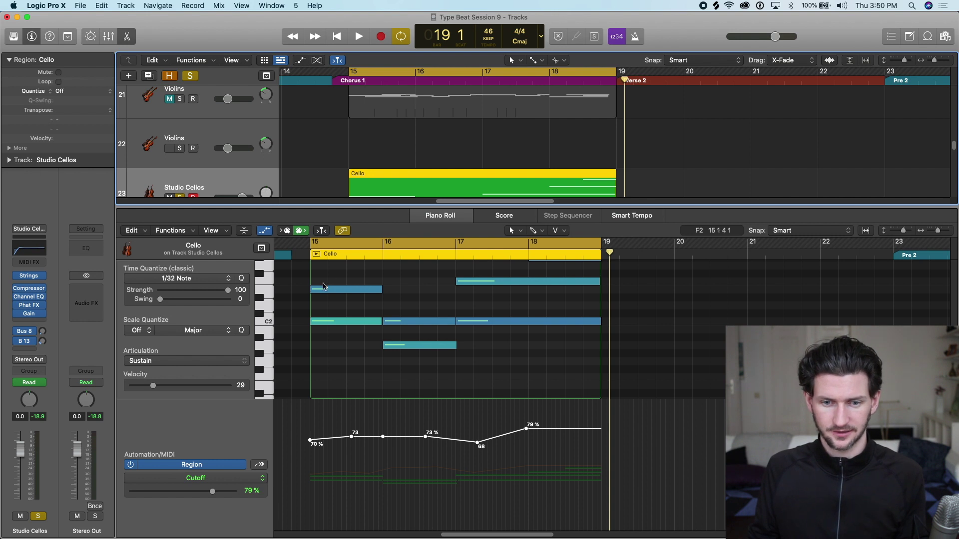
{"action": "key", "text": "space"}
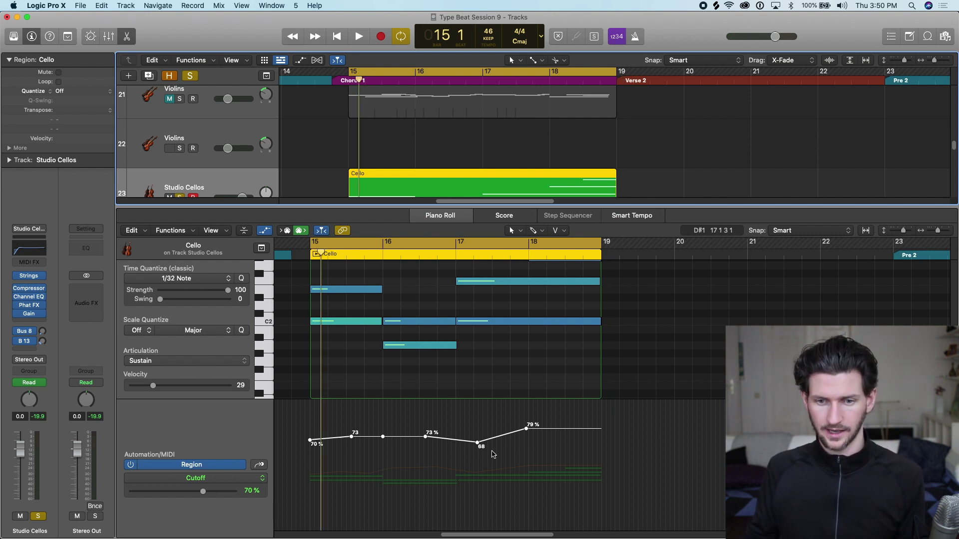
Examine the cello notes in the Piano Roll, including the high C3 note in bar 18
{"action": "scroll", "coordinate": [414, 385], "scroll_direction": "up", "scroll_amount": 1}
{"action": "scroll", "coordinate": [501, 368], "scroll_direction": "up", "scroll_amount": 2}
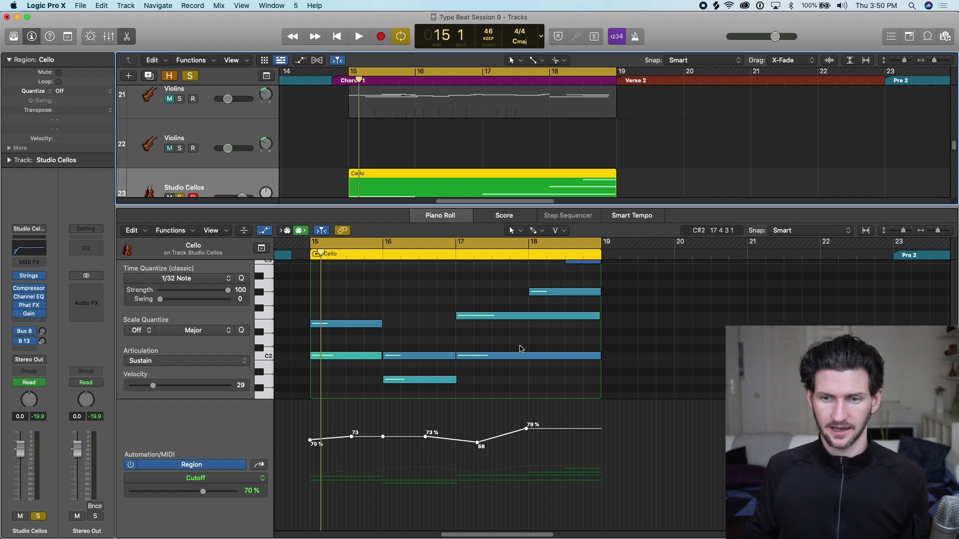
{"action": "scroll", "coordinate": [520, 335], "scroll_direction": "up", "scroll_amount": 1}
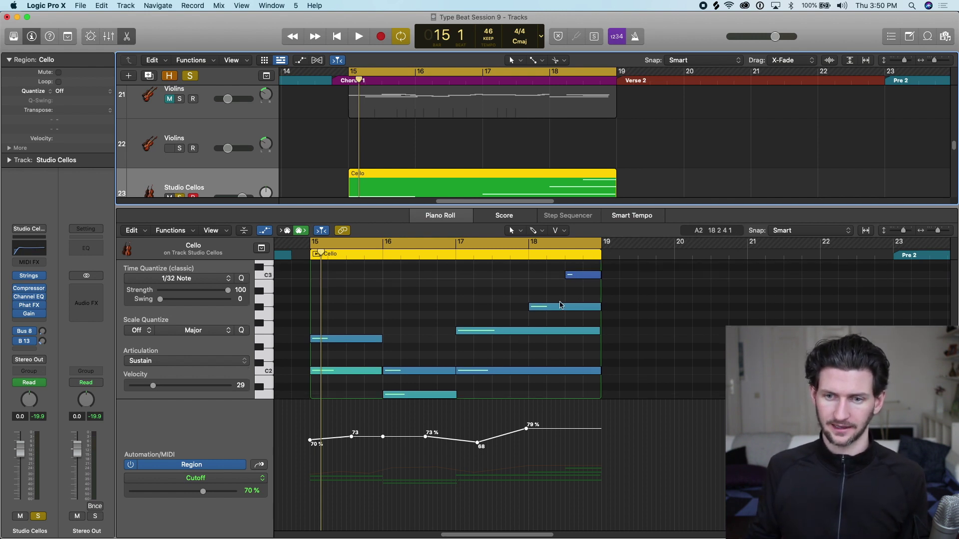
{"action": "left_click", "coordinate": [577, 276]}
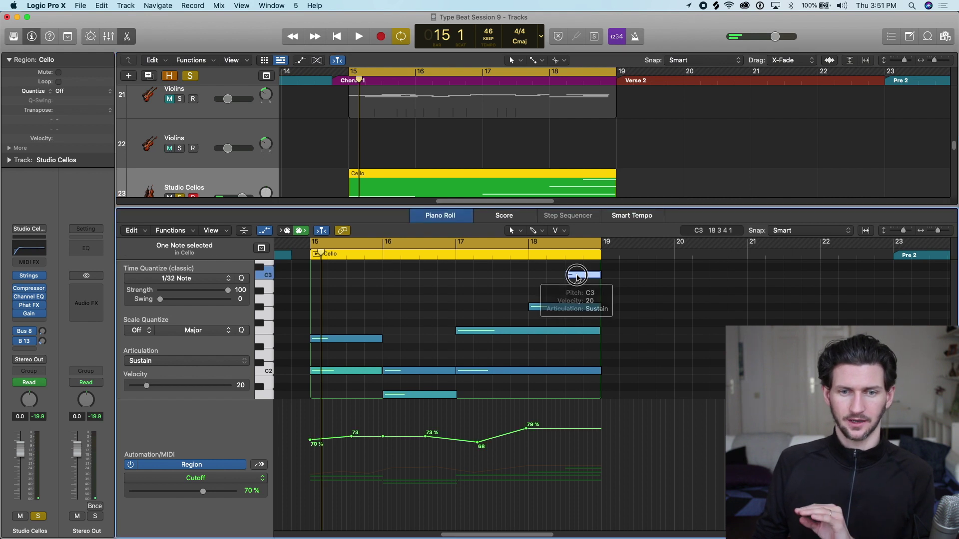
{"action": "scroll", "coordinate": [594, 310], "scroll_direction": "up", "scroll_amount": 3}
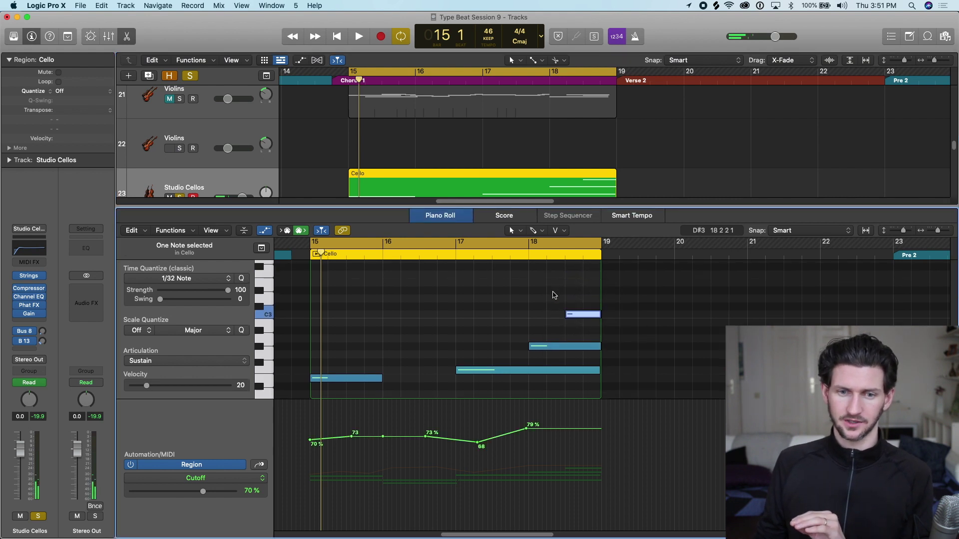
{"action": "left_click", "coordinate": [591, 317]}
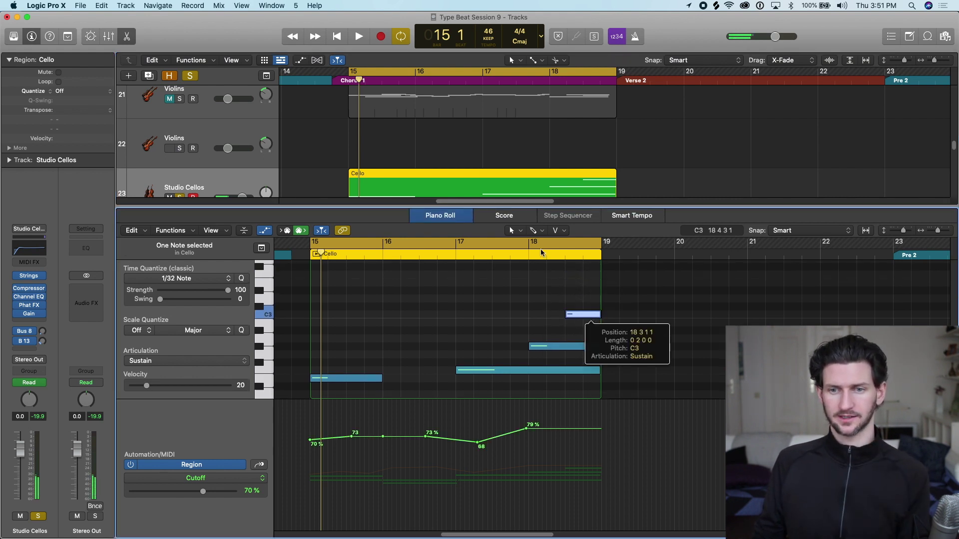
{"action": "left_click", "coordinate": [536, 301]}
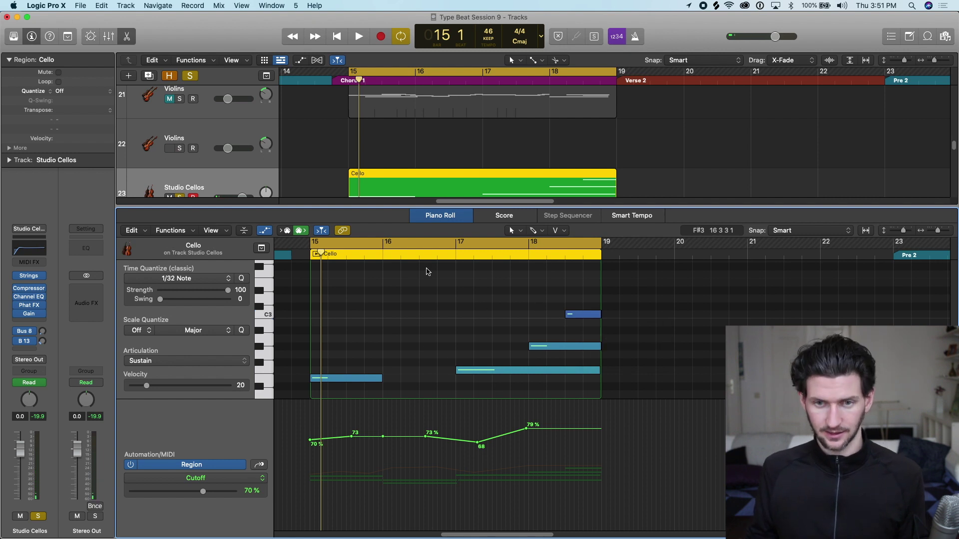
Close the editor, solo Violins track 24, rename it Double Bass and centre its pan at 0
{"action": "key", "text": "e"}
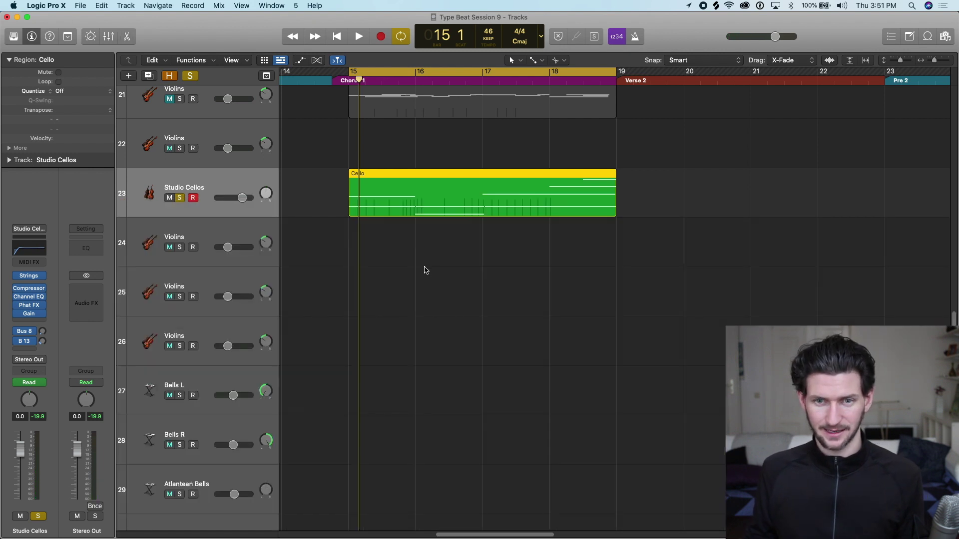
{"action": "left_click", "coordinate": [240, 235]}
{"action": "left_click", "coordinate": [180, 247]}
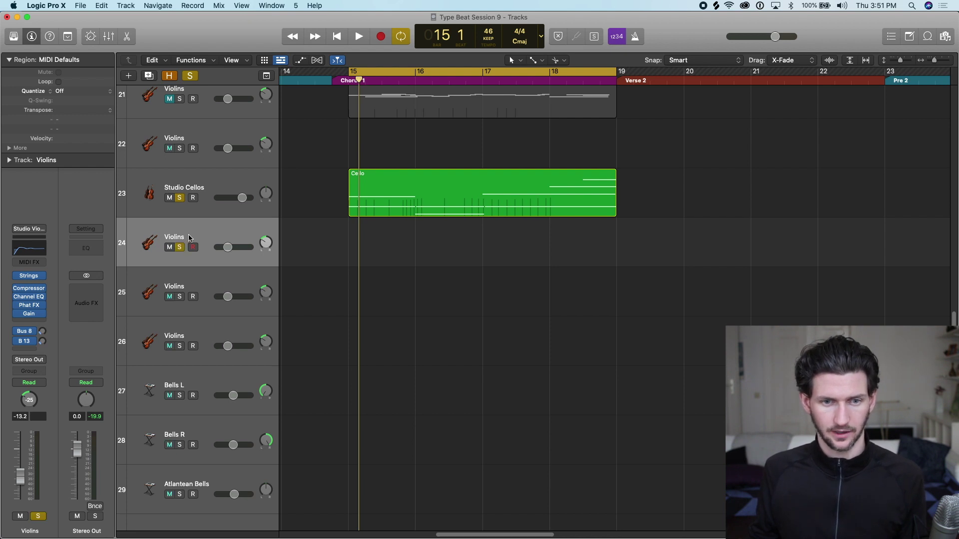
{"action": "double_click", "coordinate": [183, 232]}
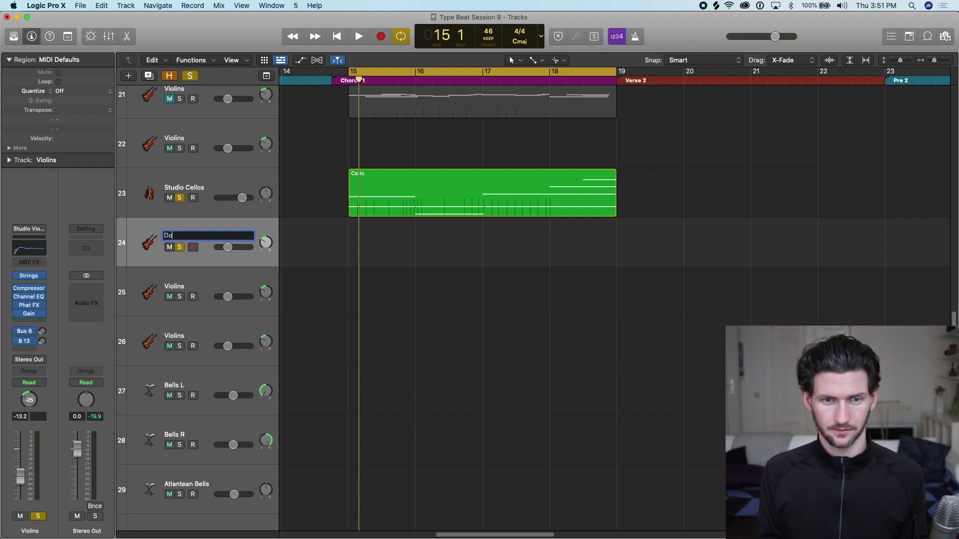
{"action": "key", "text": "Return"}
{"action": "left_click_drag", "start_coordinate": [265, 242], "coordinate": [265, 240]}
{"action": "left_click", "coordinate": [265, 242], "text": "alt"}
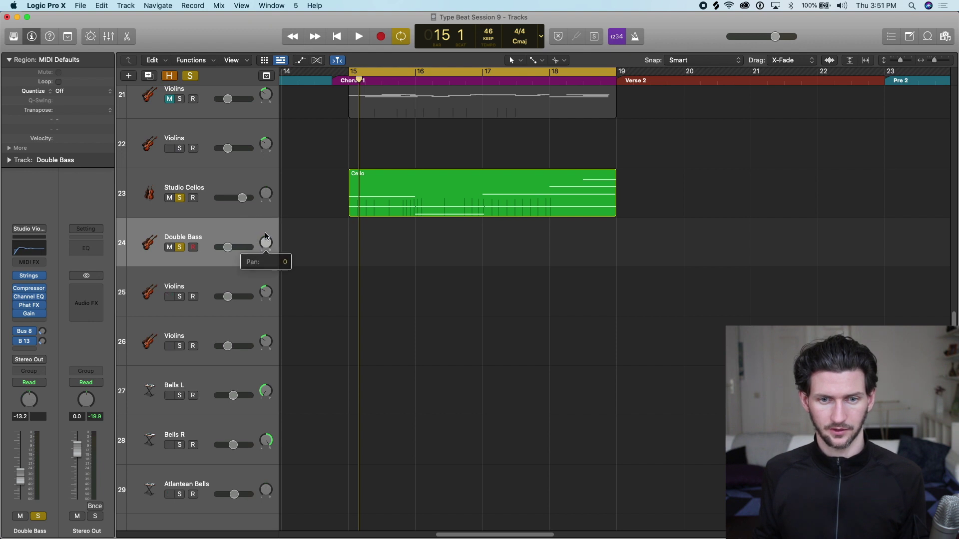
Switch the Double Bass track's Studio Strings instrument from Violins 2 to Double Basses
{"action": "mouse_move", "coordinate": [39, 273]}
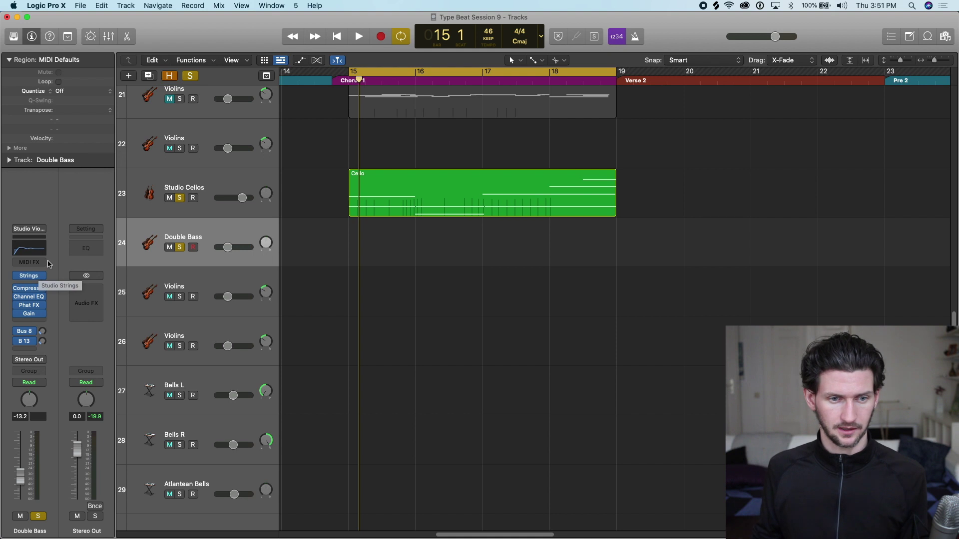
{"action": "left_click", "coordinate": [29, 276]}
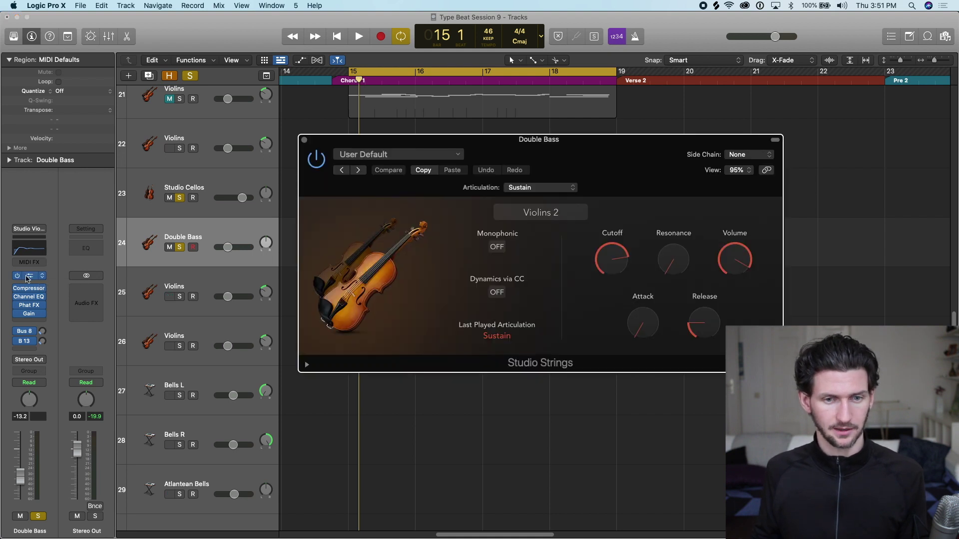
{"action": "left_click", "coordinate": [539, 213]}
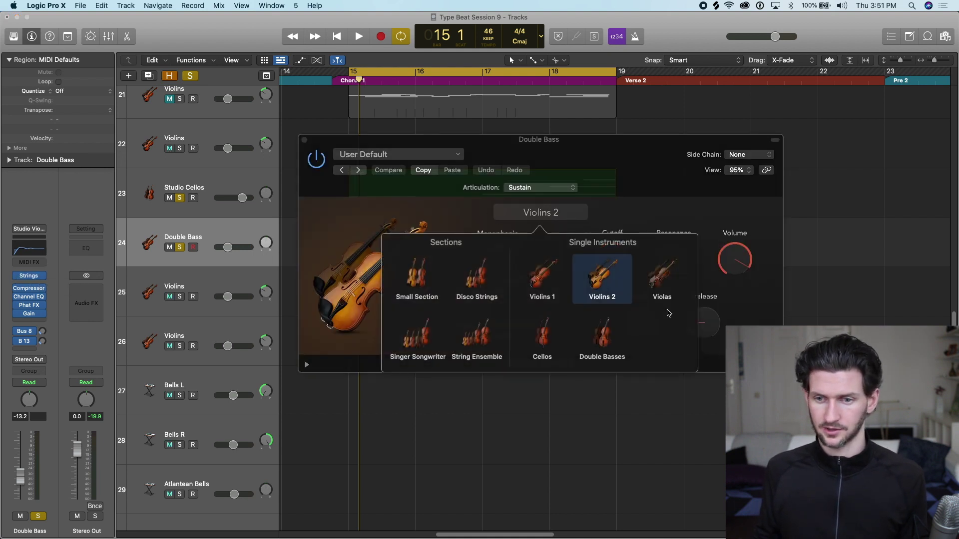
{"action": "left_click", "coordinate": [622, 338]}
{"action": "left_click_drag", "start_coordinate": [539, 140], "coordinate": [294, 107]}
{"action": "left_click", "coordinate": [294, 155]}
{"action": "left_click", "coordinate": [293, 155]}
Turn on Monophonic and Dynamics via CC for the Double Basses instrument, and close its window
{"action": "mouse_move", "coordinate": [349, 223]}
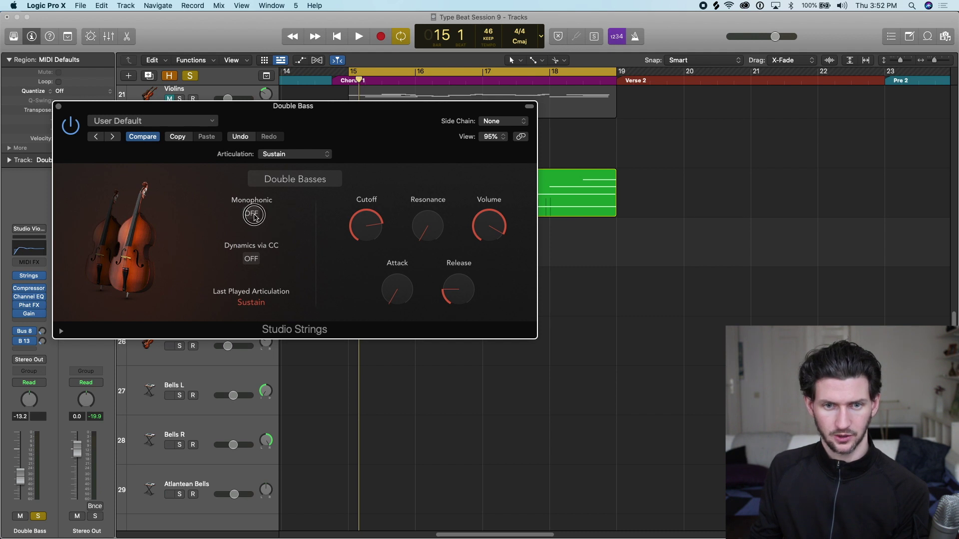
{"action": "left_click", "coordinate": [252, 214]}
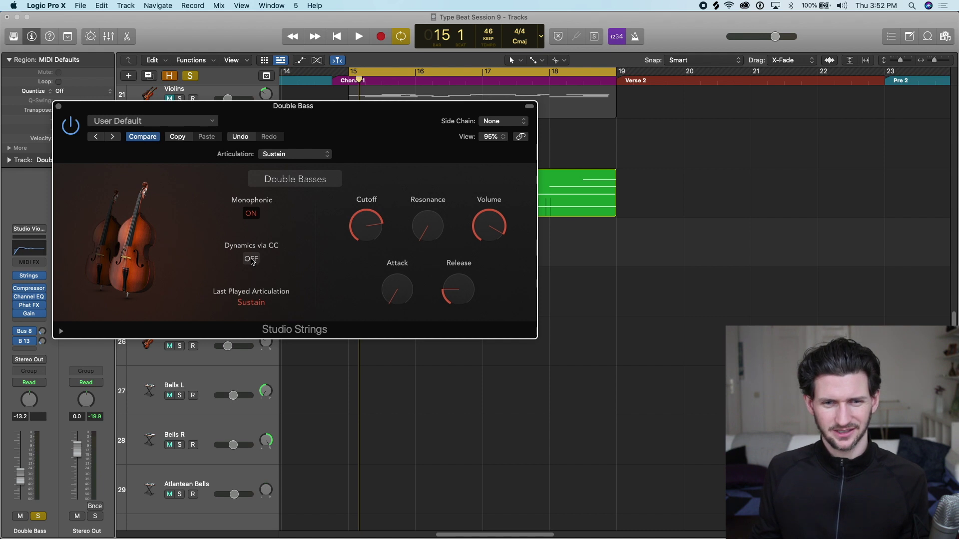
{"action": "left_click", "coordinate": [251, 259]}
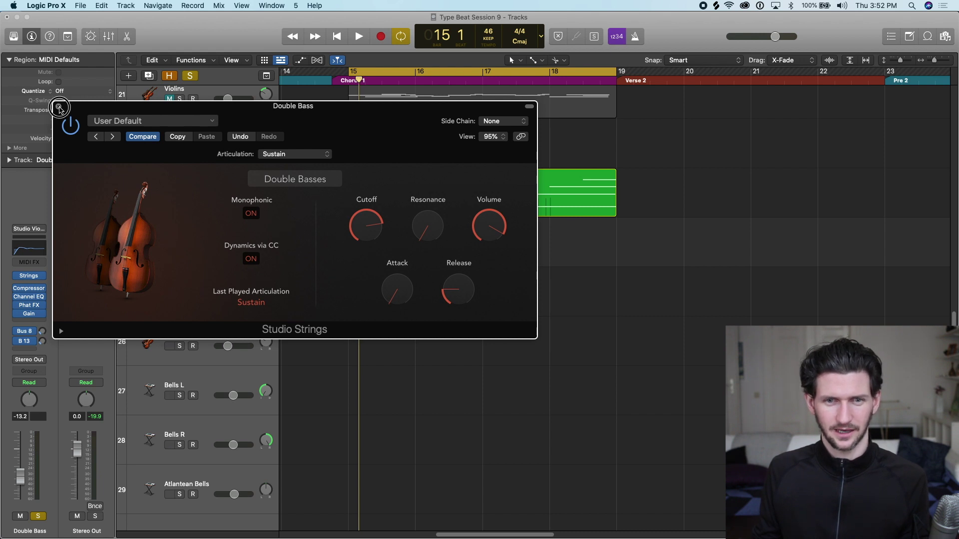
{"action": "left_click", "coordinate": [59, 107]}
Move the playhead to bar 15 and create an empty region there on the Double Bass track with the Pencil Tool
{"action": "left_click", "coordinate": [349, 79]}
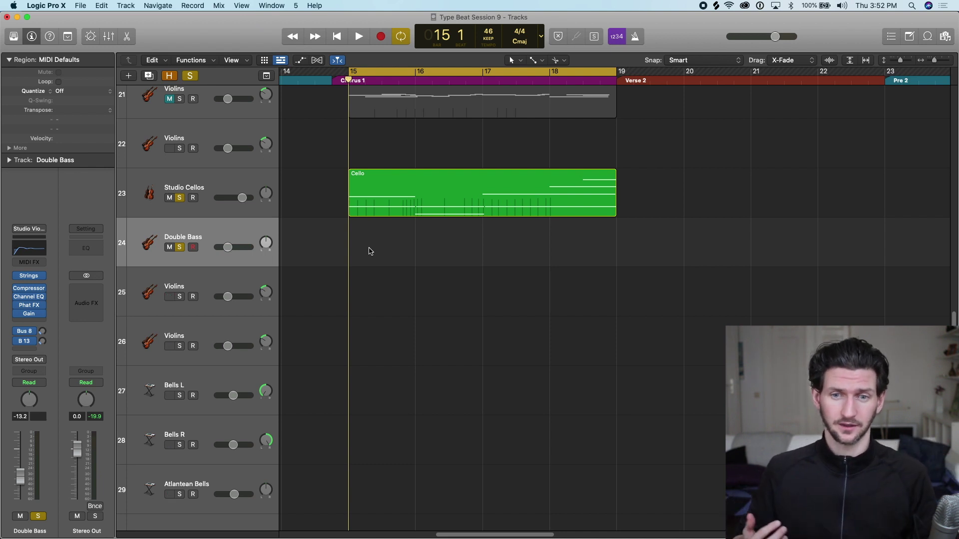
{"action": "key", "text": "t"}
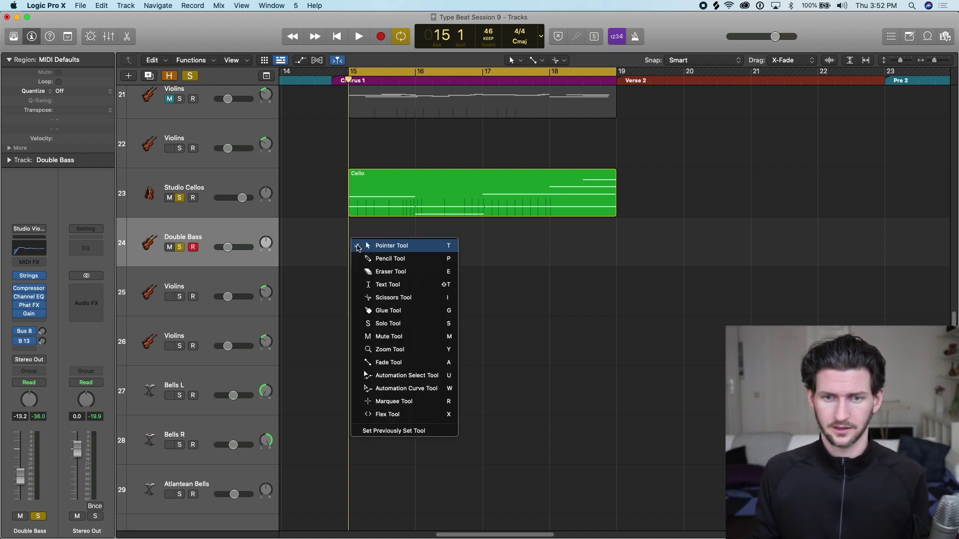
{"action": "key", "text": "p"}
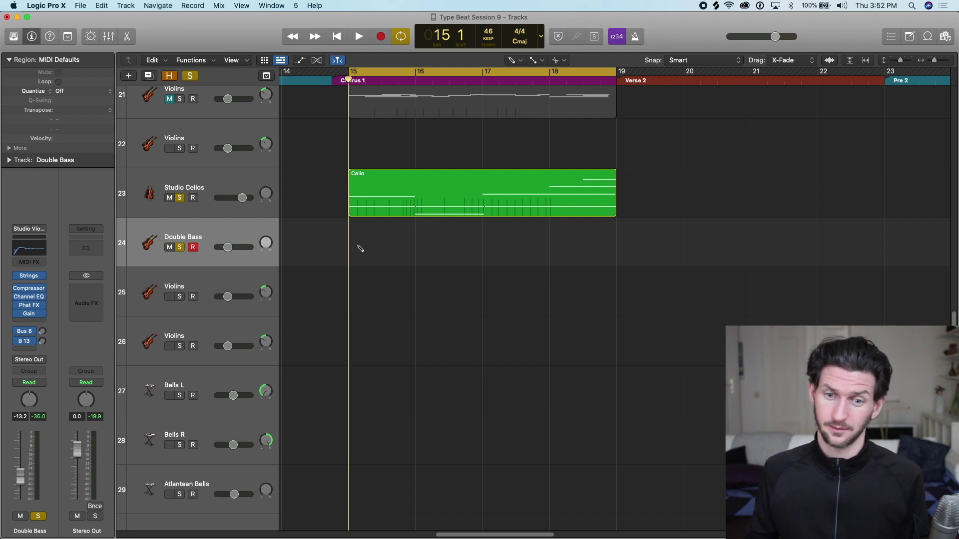
{"action": "left_click", "coordinate": [359, 247]}
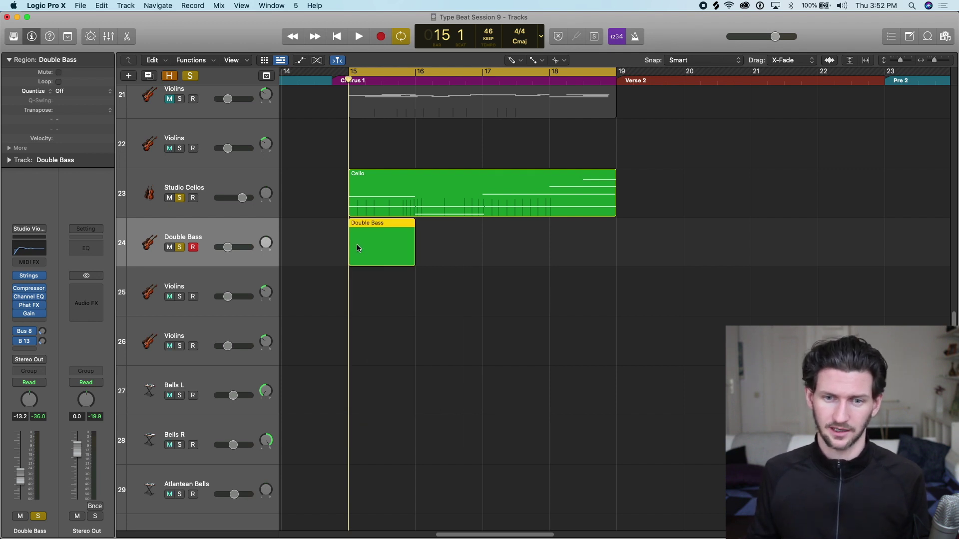
Extend the Double Bass region with the Pointer Tool to four bars, ending at bar 19
{"action": "key", "text": "t"}
{"action": "key", "text": "t"}
{"action": "key", "text": "t"}
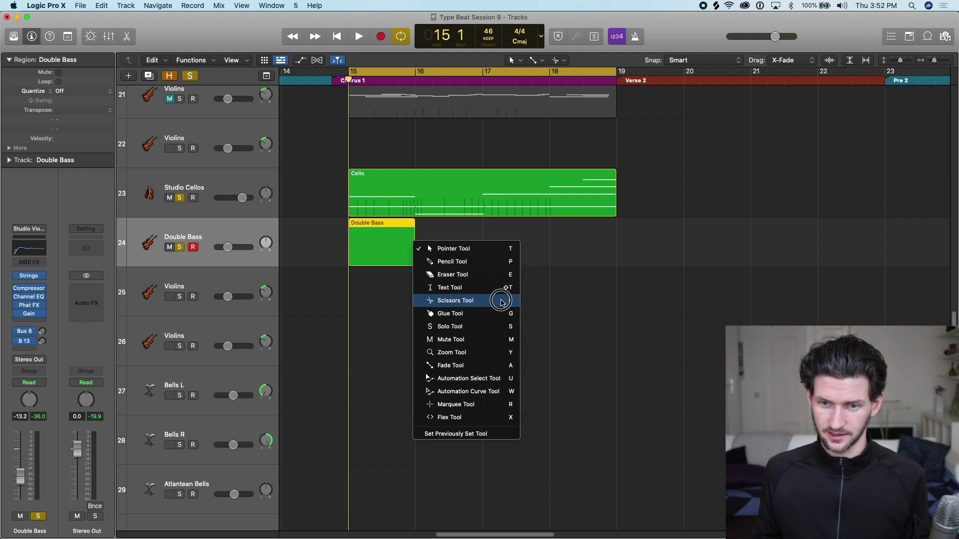
{"action": "left_click", "coordinate": [488, 254]}
{"action": "key", "text": "t"}
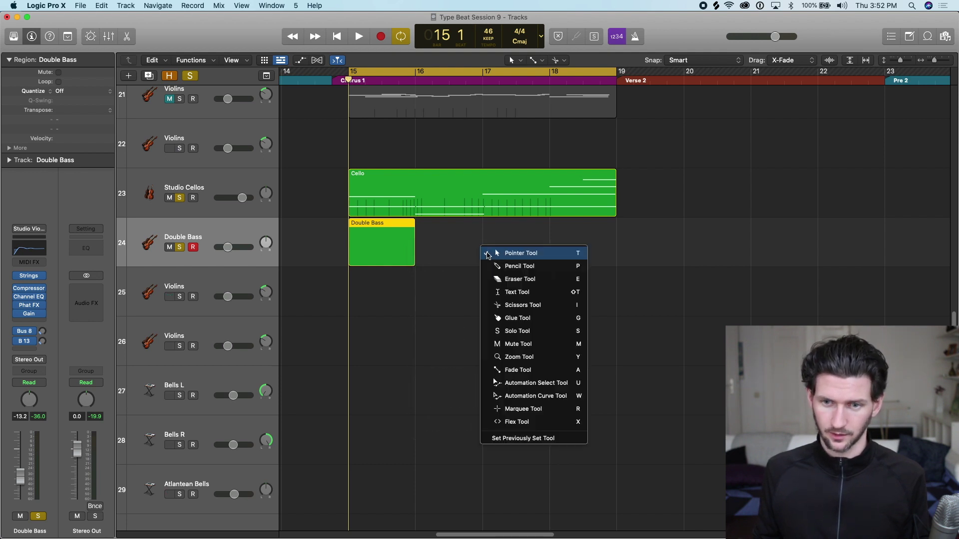
{"action": "left_click", "coordinate": [519, 254]}
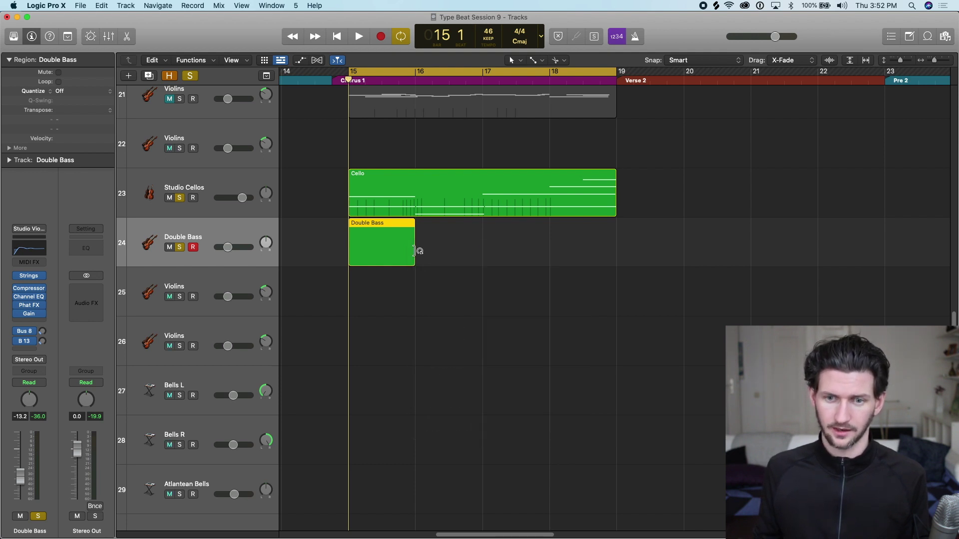
{"action": "left_click_drag", "start_coordinate": [414, 252], "coordinate": [602, 249]}
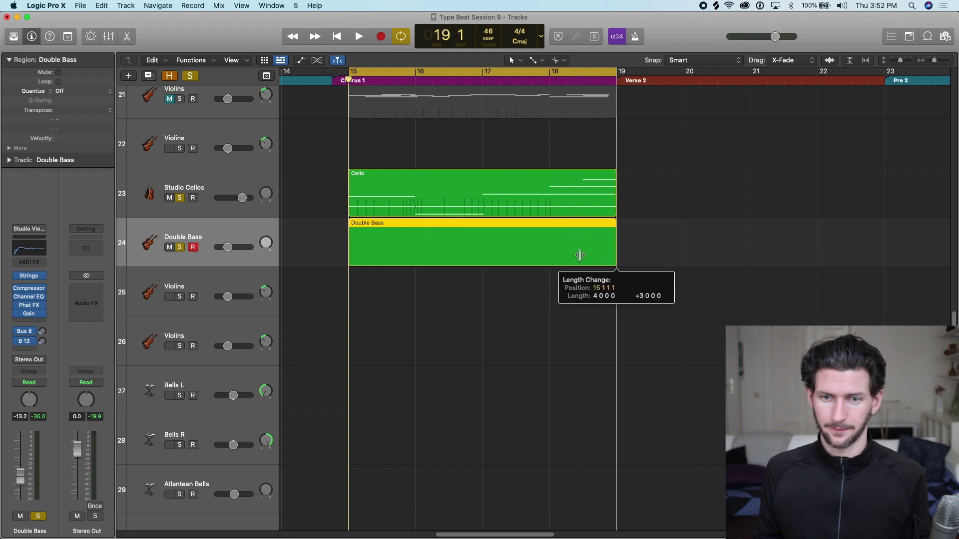
Open the Double Bass region in the Piano Roll and add a half-bar C4 note at the start of bar 15
{"action": "double_click", "coordinate": [399, 247]}
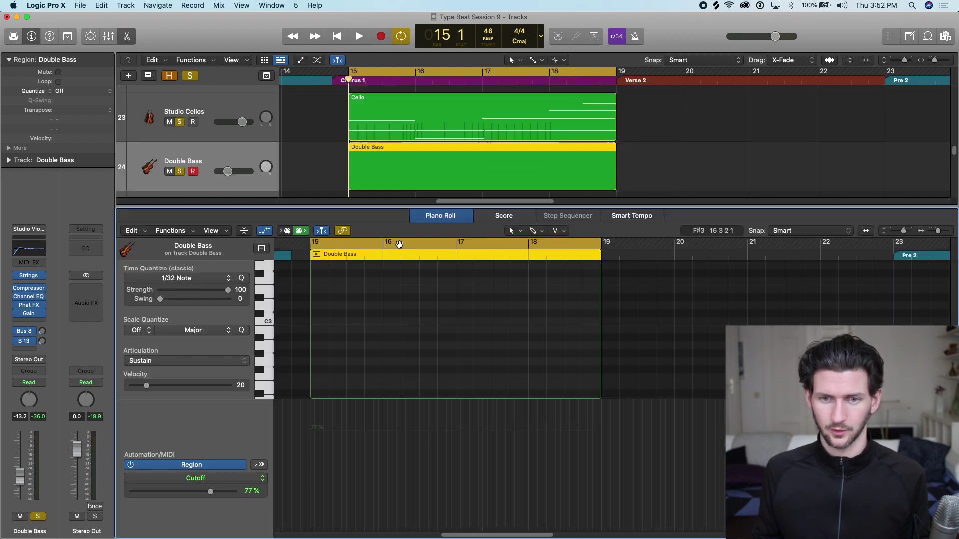
{"action": "scroll", "coordinate": [291, 307], "scroll_direction": "up", "scroll_amount": 2}
{"action": "scroll", "coordinate": [283, 300], "scroll_direction": "up", "scroll_amount": 1}
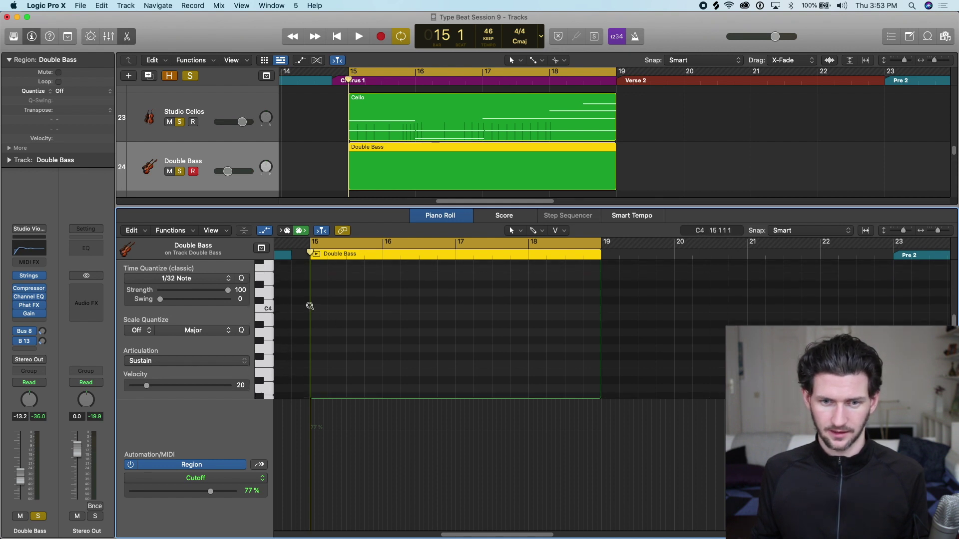
{"action": "mouse_move", "coordinate": [315, 309]}
{"action": "left_mouse_down"}
{"action": "mouse_move", "coordinate": [351, 309]}
{"action": "mouse_move", "coordinate": [327, 308]}
{"action": "mouse_move", "coordinate": [328, 277]}
{"action": "left_mouse_up"}
{"action": "key", "text": "super+Right"}
{"action": "key", "text": "super+Right"}
{"action": "key", "text": "super+Right"}
{"action": "key", "text": "super+Right"}
{"action": "key", "text": "super+Right"}
{"action": "left_click", "coordinate": [334, 308]}
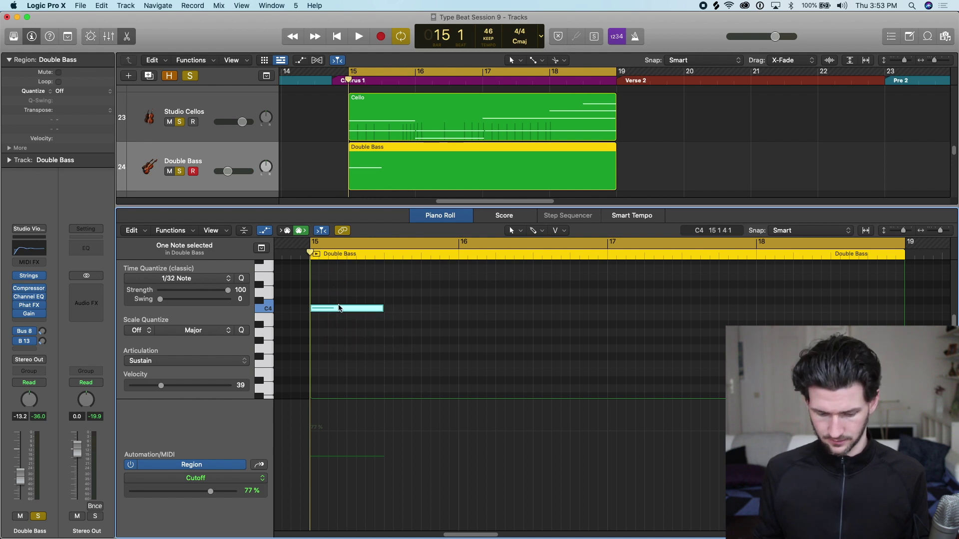
Try the bar 15 note an octave higher, at C5
{"action": "key", "text": "alt+shift+Down"}
{"action": "key", "text": "alt+shift+Up"}
{"action": "key", "text": "alt+shift+Up"}
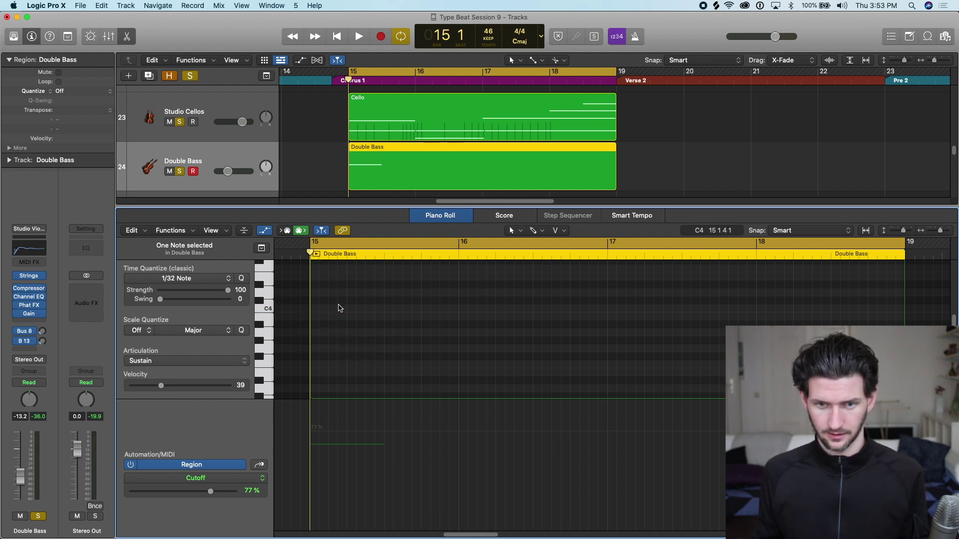
{"action": "scroll", "coordinate": [342, 308], "scroll_direction": "up", "scroll_amount": 5}
{"action": "scroll", "coordinate": [343, 309], "scroll_direction": "down", "scroll_amount": 3}
{"action": "scroll", "coordinate": [347, 326], "scroll_direction": "up", "scroll_amount": 2}
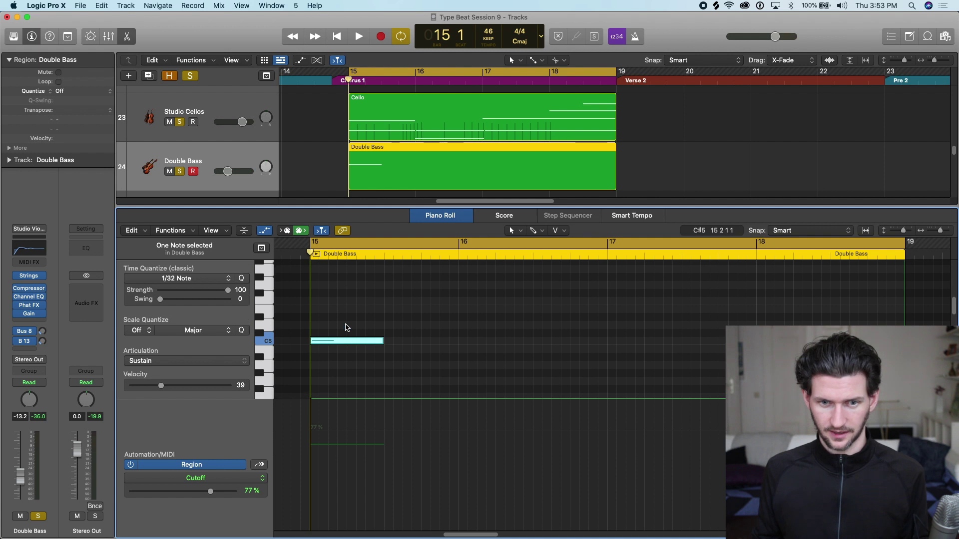
Transpose the bar 15 note down by octaves to C1
{"action": "scroll", "coordinate": [353, 330], "scroll_direction": "down", "scroll_amount": 5}
{"action": "key", "text": "alt+shift+Down"}
{"action": "key", "text": "alt+shift+Down"}
{"action": "scroll", "coordinate": [354, 333], "scroll_direction": "down", "scroll_amount": 5}
{"action": "scroll", "coordinate": [353, 338], "scroll_direction": "down", "scroll_amount": 5}
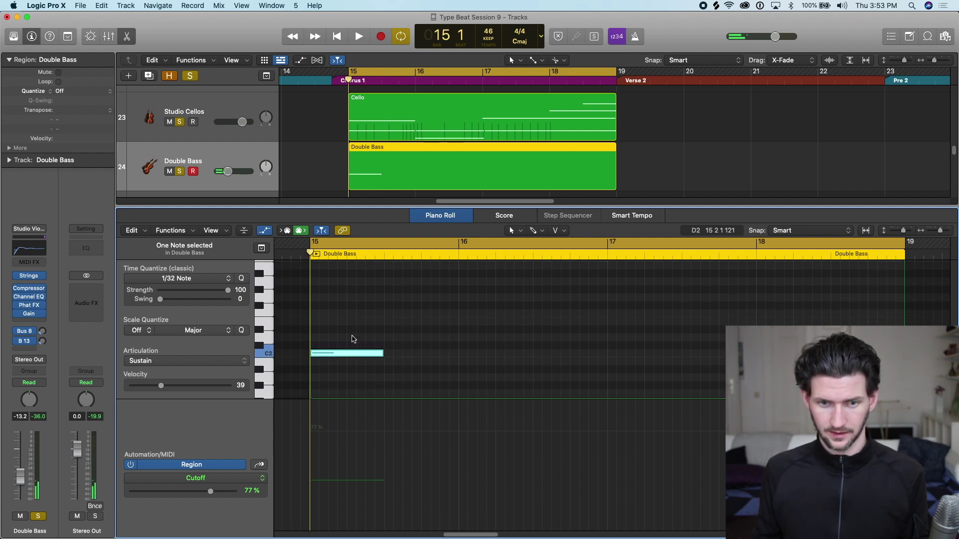
{"action": "key", "text": "alt+shift+Down"}
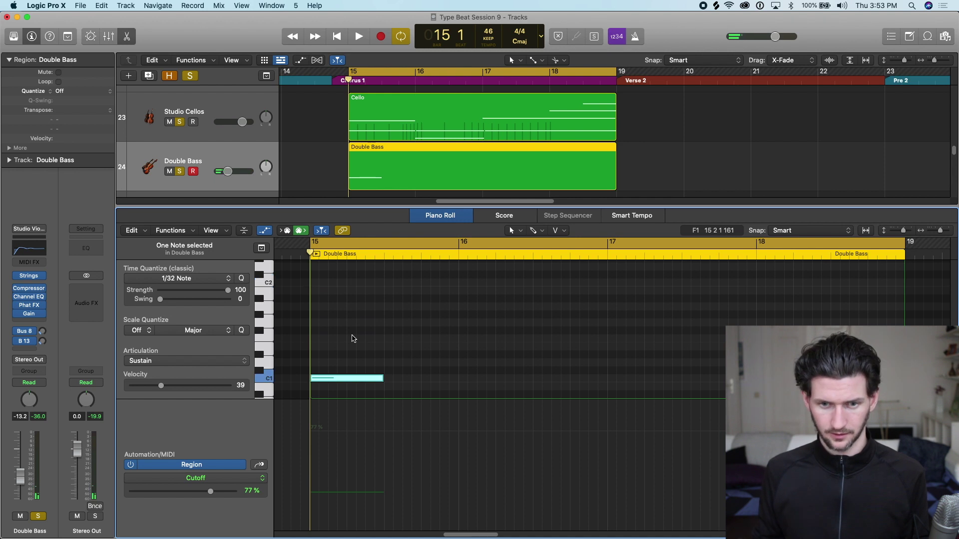
{"action": "scroll", "coordinate": [349, 333], "scroll_direction": "down", "scroll_amount": 2}
Lengthen the C1 note to the whole of bar 15, place a one-bar A1 note in bar 16, and play the part
{"action": "left_click_drag", "start_coordinate": [383, 344], "coordinate": [481, 306]}
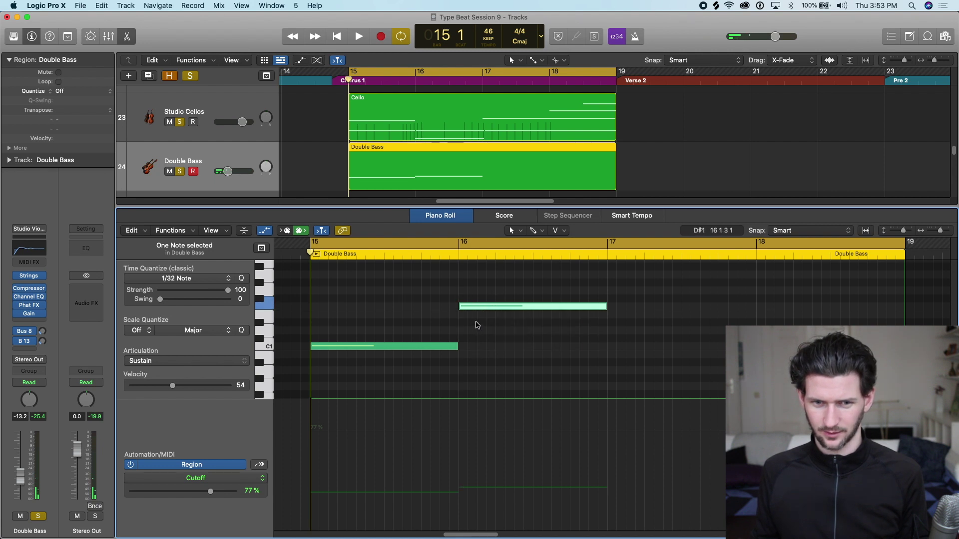
{"action": "scroll", "coordinate": [476, 318], "scroll_direction": "up", "scroll_amount": 1}
{"action": "left_click_drag", "start_coordinate": [477, 319], "coordinate": [482, 285]}
{"action": "key", "text": "space"}
{"action": "key", "text": "space"}
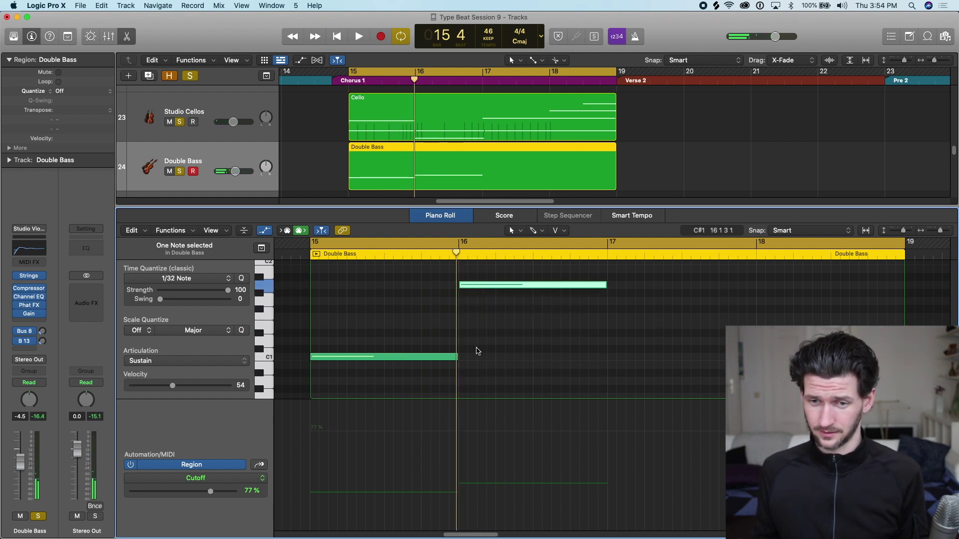
Add one-bar notes F1 at the start of bar 17 and G1 at the start of bar 18
{"action": "left_click", "coordinate": [626, 318]}
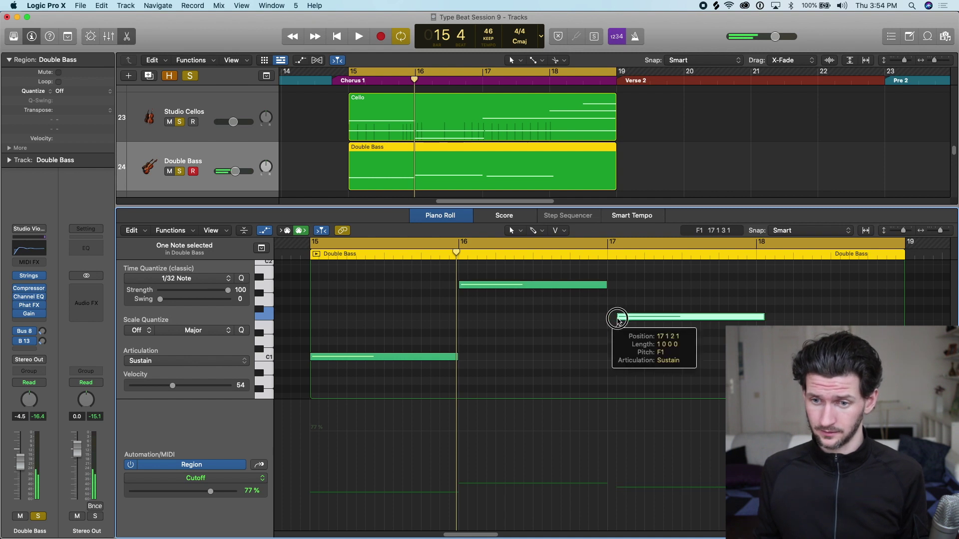
{"action": "scroll", "coordinate": [685, 333], "scroll_direction": "up", "scroll_amount": 1}
{"action": "left_click", "coordinate": [769, 322]}
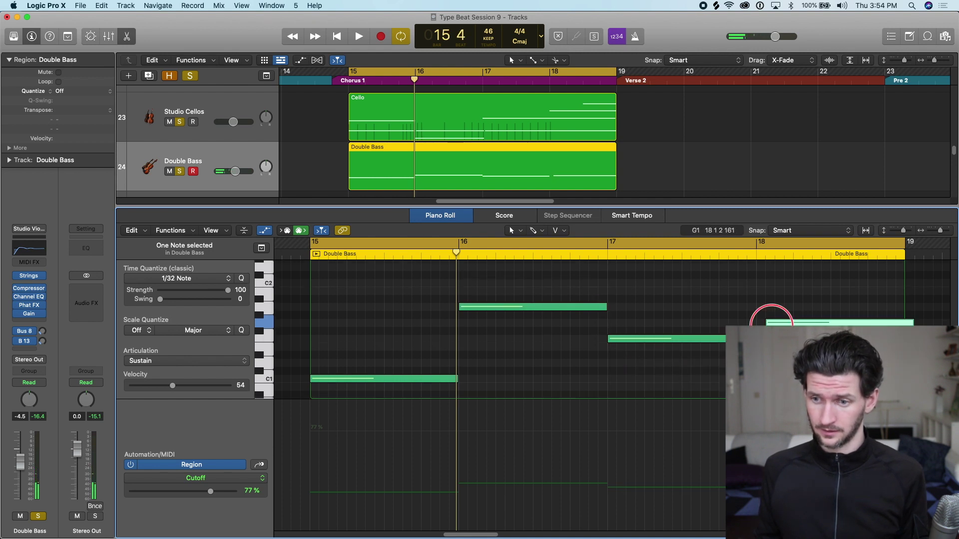
{"action": "left_click_drag", "start_coordinate": [768, 320], "coordinate": [764, 320]}
{"action": "key", "text": "super+Left"}
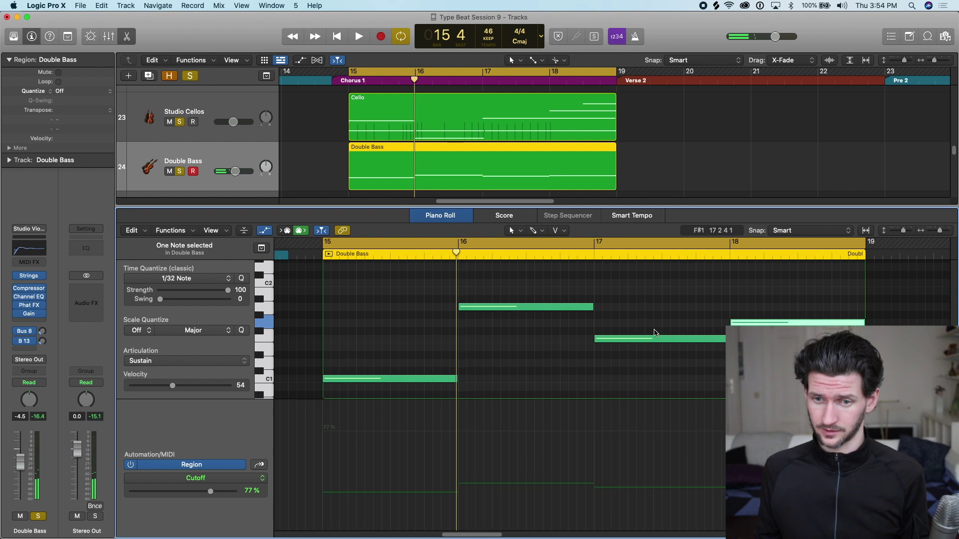
Raise the velocity of the C1 note in bar 15 to about 85
{"action": "left_click_drag", "start_coordinate": [519, 368], "coordinate": [396, 298]}
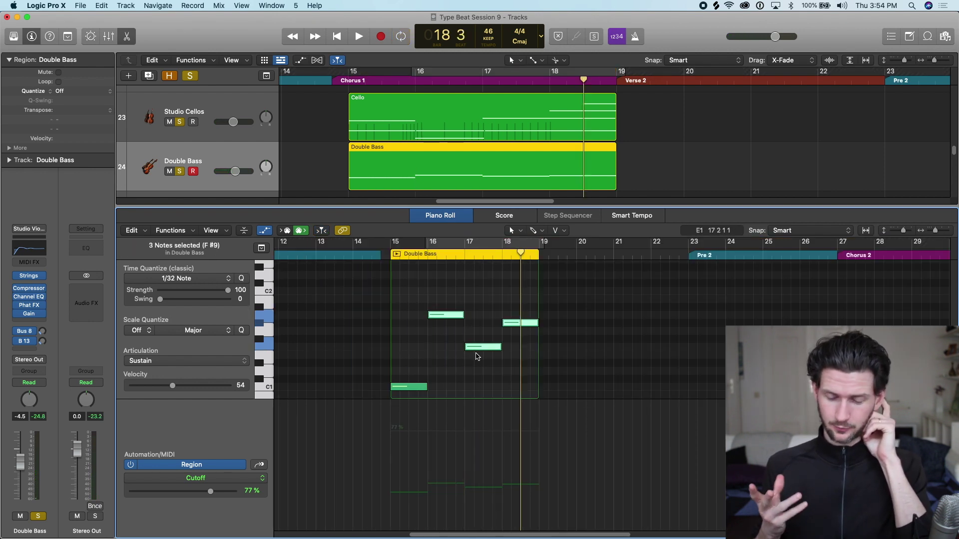
{"action": "left_click", "coordinate": [429, 379]}
{"action": "left_click_drag", "start_coordinate": [416, 386], "coordinate": [415, 380]}
{"action": "key", "text": "super+Right"}
{"action": "key", "text": "super+Right"}
{"action": "key", "text": "super+Right"}
{"action": "key", "text": "super+Right"}
{"action": "key", "text": "super+Right"}
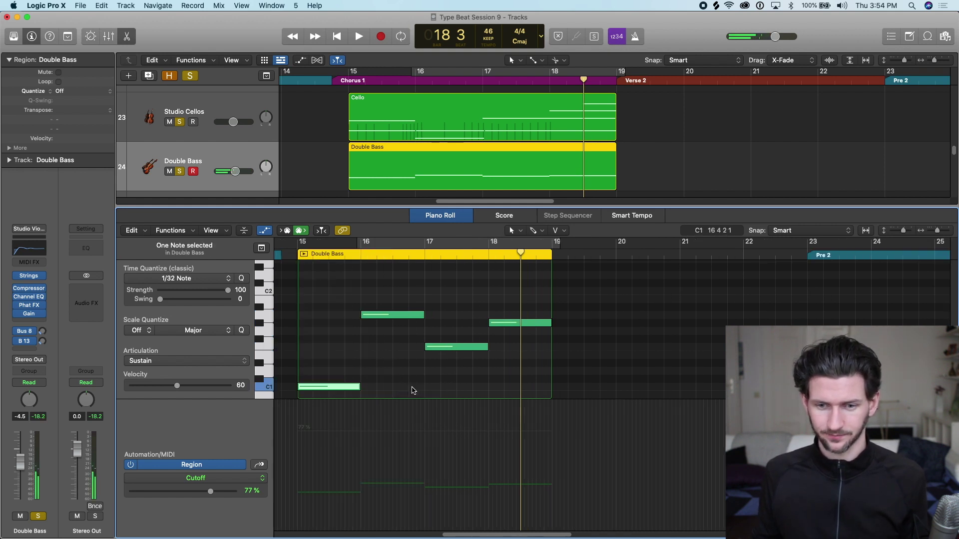
{"action": "scroll", "coordinate": [412, 390], "scroll_direction": "left", "scroll_amount": 3}
{"action": "left_click_drag", "start_coordinate": [352, 383], "coordinate": [344, 333]}
{"action": "scroll", "coordinate": [349, 372], "scroll_direction": "down", "scroll_amount": 3}
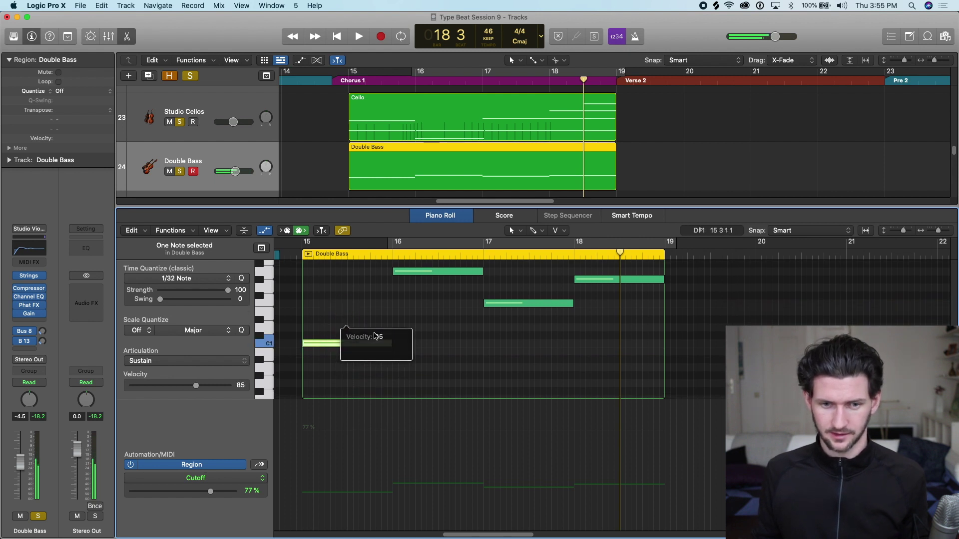
Lower the velocity of the bar 16 note, raise the bar 17 note's, and set the bar 18 note's velocity to 34
{"action": "left_click", "coordinate": [420, 272]}
{"action": "left_click_drag", "start_coordinate": [499, 304], "coordinate": [518, 285]}
{"action": "scroll", "coordinate": [608, 317], "scroll_direction": "up", "scroll_amount": 1}
{"action": "left_click_drag", "start_coordinate": [609, 299], "coordinate": [610, 332]}
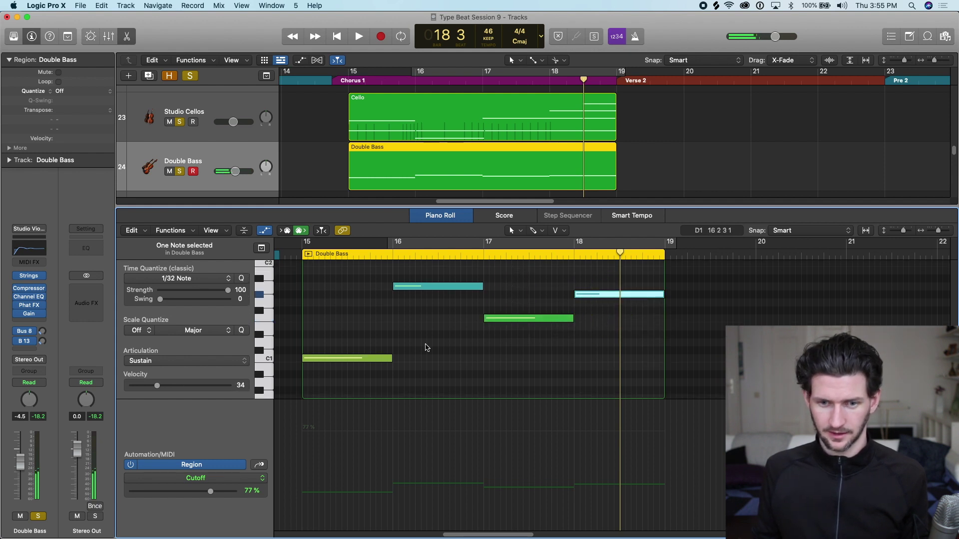
Raise the Double Bass region's Cutoff automation line close to the top of its range
{"action": "left_click", "coordinate": [321, 449]}
{"action": "left_click", "coordinate": [254, 478]}
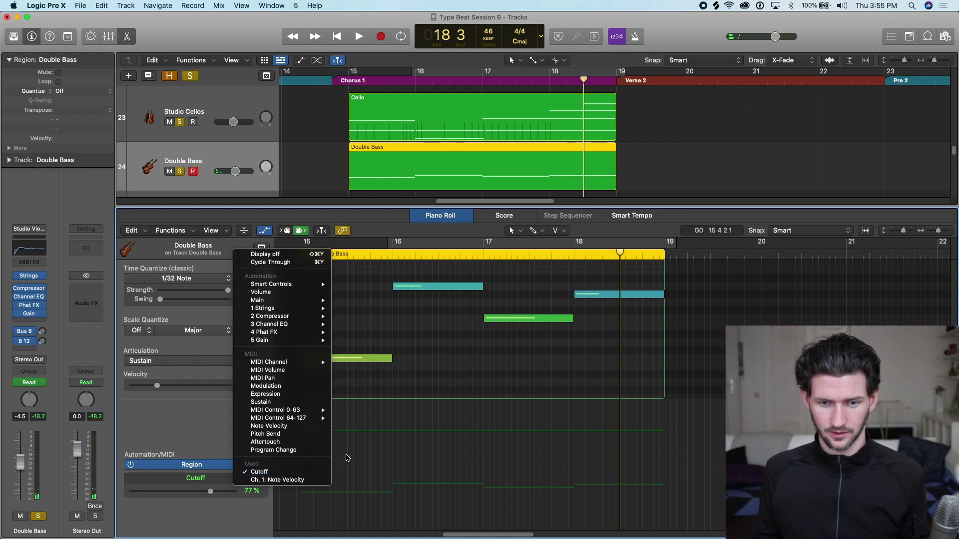
{"action": "left_click", "coordinate": [275, 470]}
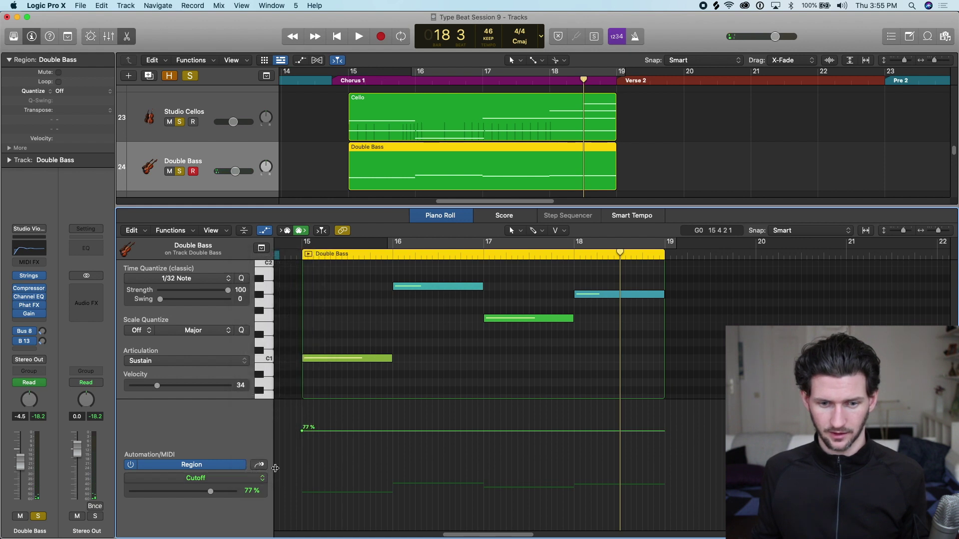
{"action": "left_click", "coordinate": [240, 480]}
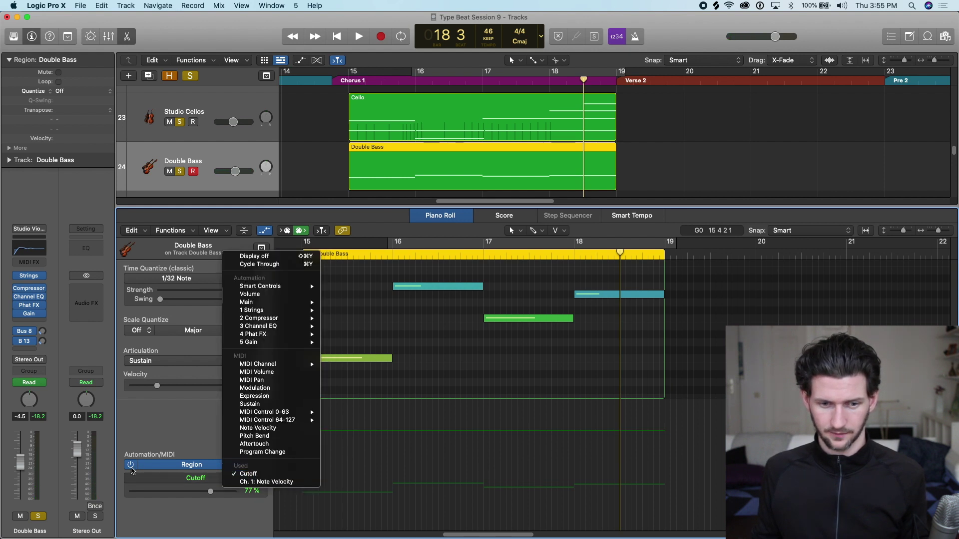
{"action": "left_click", "coordinate": [133, 471]}
{"action": "left_click_drag", "start_coordinate": [346, 432], "coordinate": [341, 389]}
Switch the automation lane to Modulation and draw a gently varying curve over bars 15 to 18, with points between 85 and 105
{"action": "left_click", "coordinate": [232, 482]}
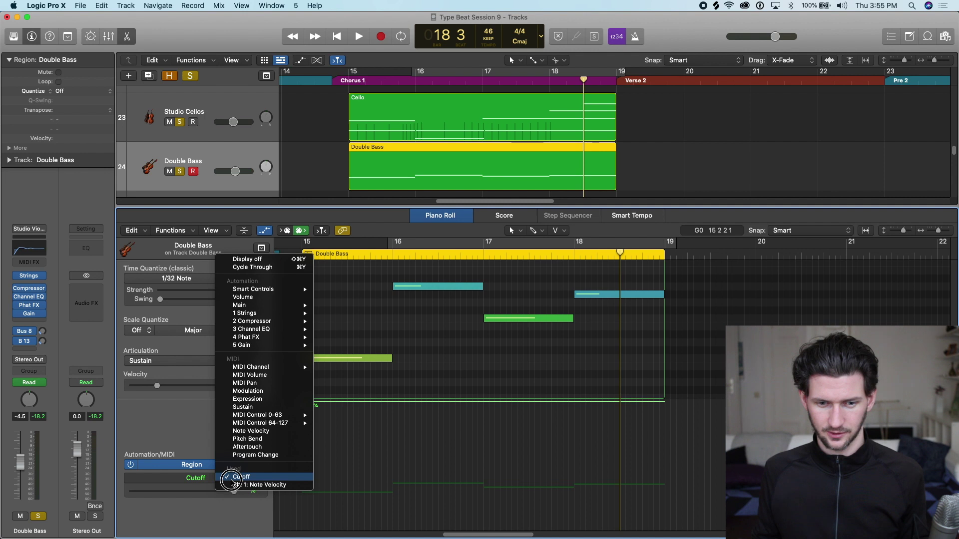
{"action": "left_click", "coordinate": [249, 391]}
{"action": "left_click", "coordinate": [306, 453]}
{"action": "left_click", "coordinate": [334, 451]}
{"action": "left_click_drag", "start_coordinate": [364, 452], "coordinate": [397, 432]}
{"action": "left_click", "coordinate": [382, 443]}
{"action": "left_click", "coordinate": [364, 443]}
{"action": "left_click", "coordinate": [432, 432]}
{"action": "left_click", "coordinate": [449, 437]}
{"action": "left_click", "coordinate": [460, 437]}
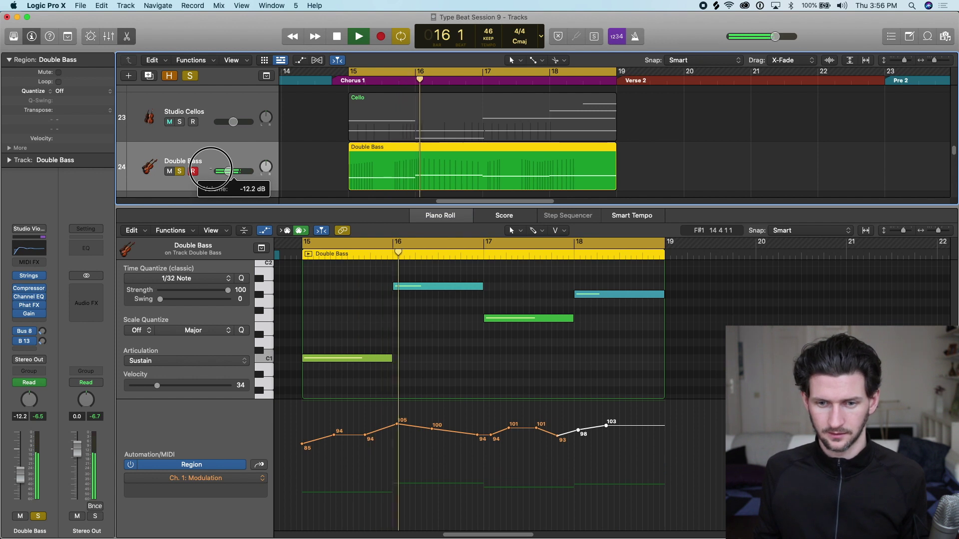
Lower the two Modulation points in bar 16 to 88 and 83 and the final point in bar 18 to 99, and stop playback
{"action": "left_click_drag", "start_coordinate": [397, 426], "coordinate": [432, 433]}
{"action": "left_click", "coordinate": [433, 433]}
{"action": "left_click_drag", "start_coordinate": [432, 434], "coordinate": [432, 446]}
{"action": "left_click_drag", "start_coordinate": [496, 439], "coordinate": [612, 437]}
{"action": "left_click_drag", "start_coordinate": [607, 426], "coordinate": [606, 430]}
{"action": "key", "text": "space"}
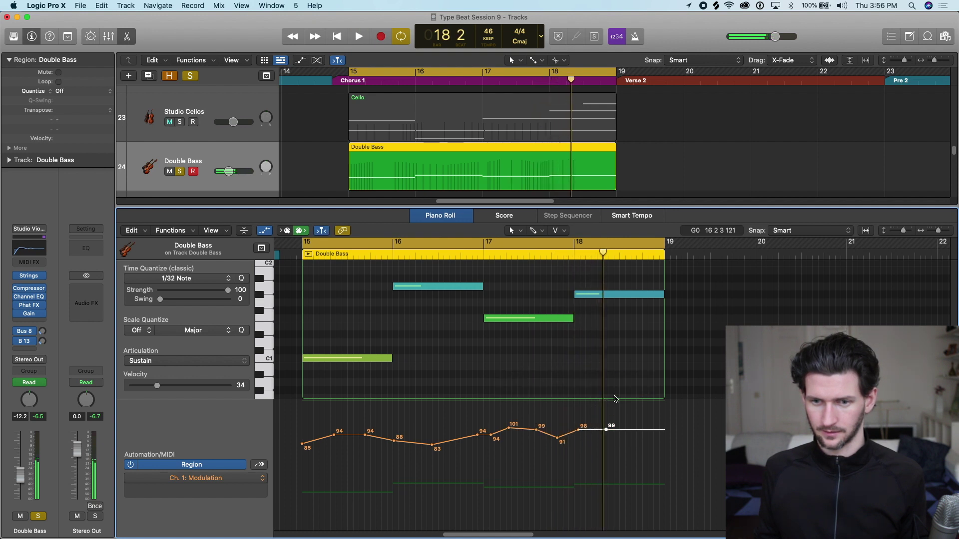
Select all Modulation points and lower the whole curve together to values between 62 and 80
{"action": "scroll", "coordinate": [534, 301], "scroll_direction": "up", "scroll_amount": 2}
{"action": "scroll", "coordinate": [558, 365], "scroll_direction": "up", "scroll_amount": 2}
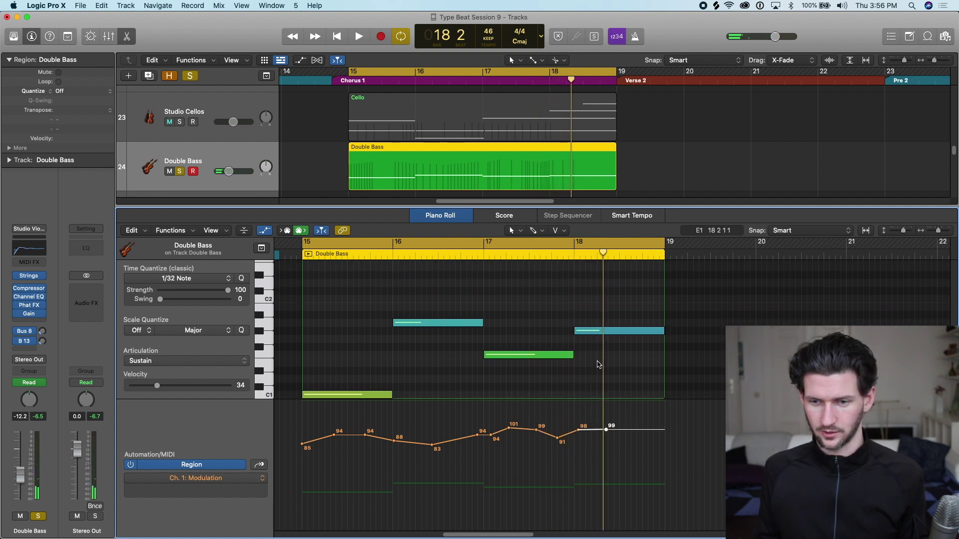
{"action": "left_click_drag", "start_coordinate": [305, 427], "coordinate": [655, 466]}
{"action": "left_click_drag", "start_coordinate": [553, 437], "coordinate": [552, 459]}
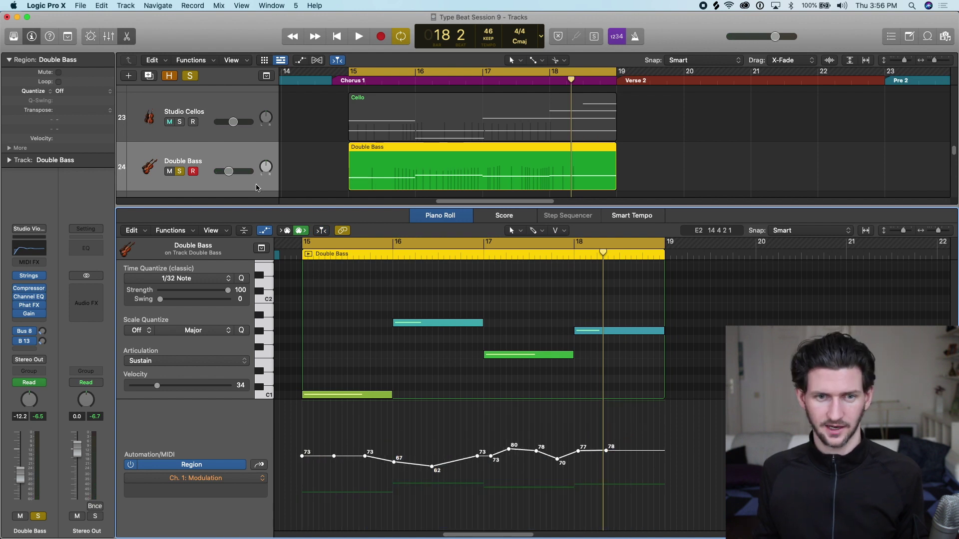
Open the Double Bass track's Studio Strings instrument, try different Cutoff settings during playback, and close it
{"action": "left_click", "coordinate": [29, 279]}
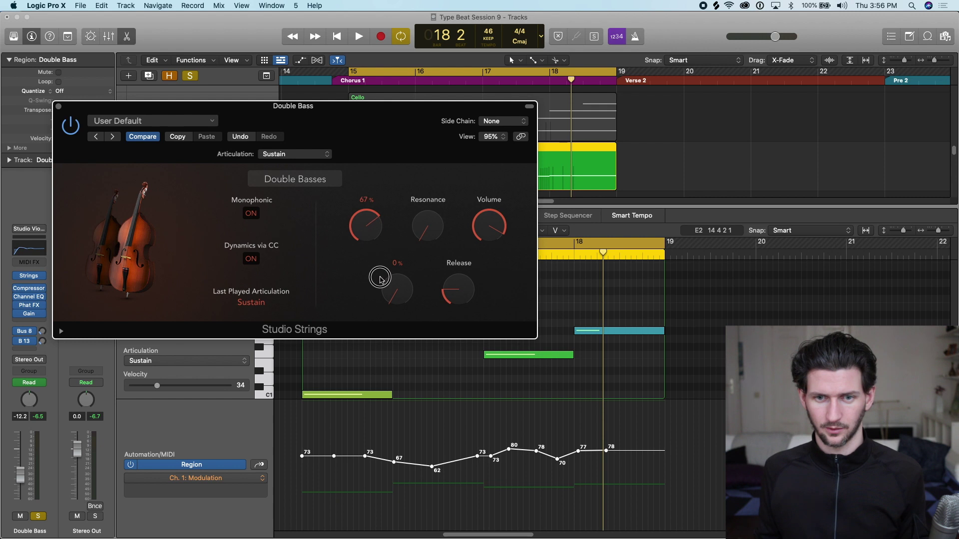
{"action": "key", "text": "space"}
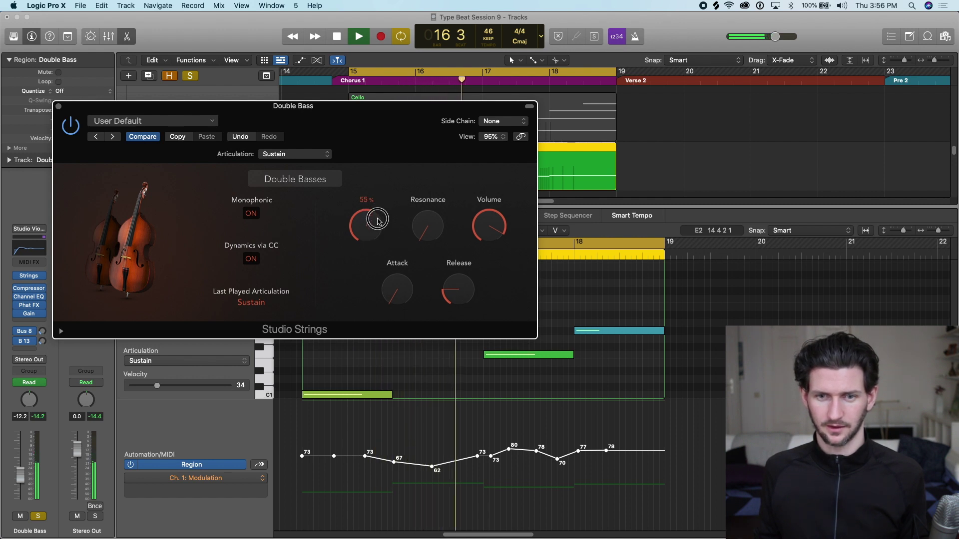
{"action": "left_click_drag", "start_coordinate": [377, 224], "coordinate": [377, 222]}
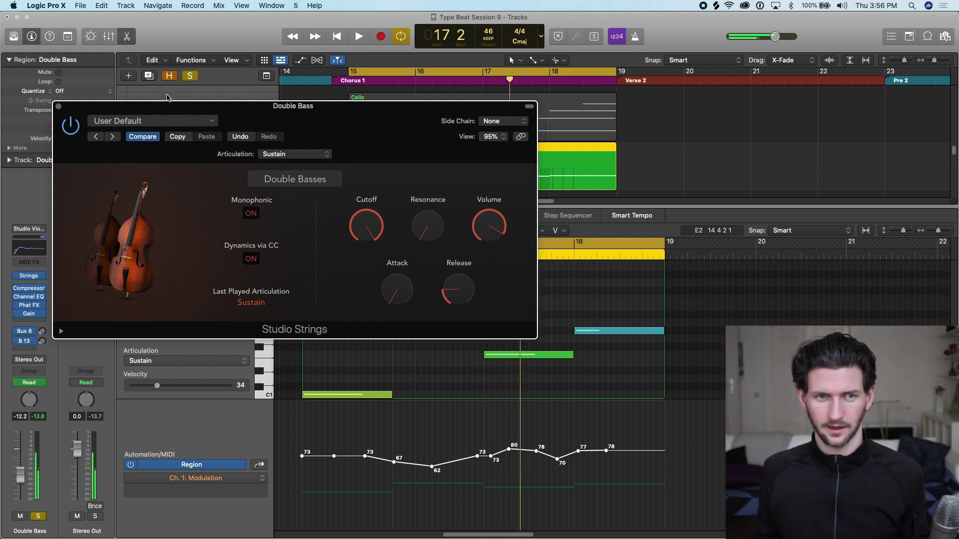
{"action": "left_click", "coordinate": [59, 108]}
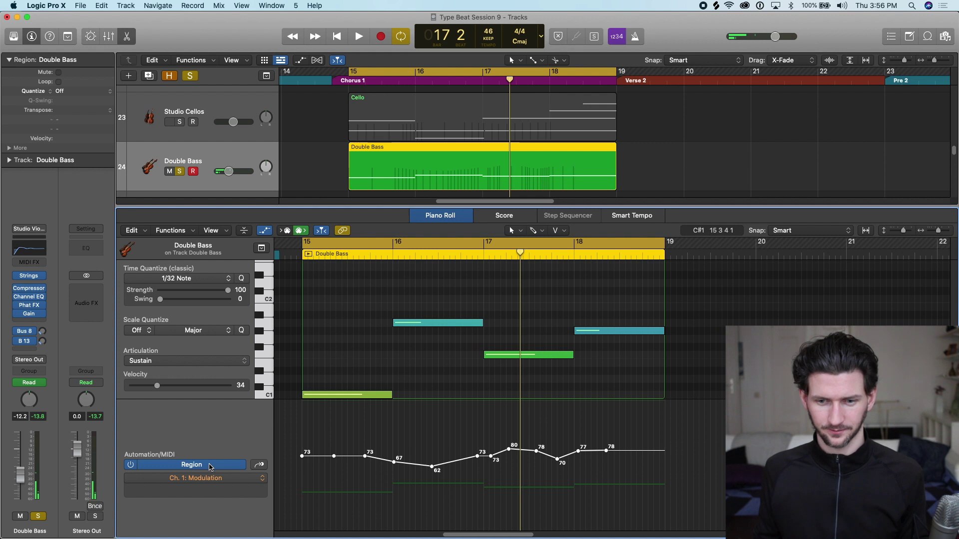
Switch the automation lane back to Cutoff and lower its line to 45 %
{"action": "scroll", "coordinate": [421, 368], "scroll_direction": "down", "scroll_amount": 2}
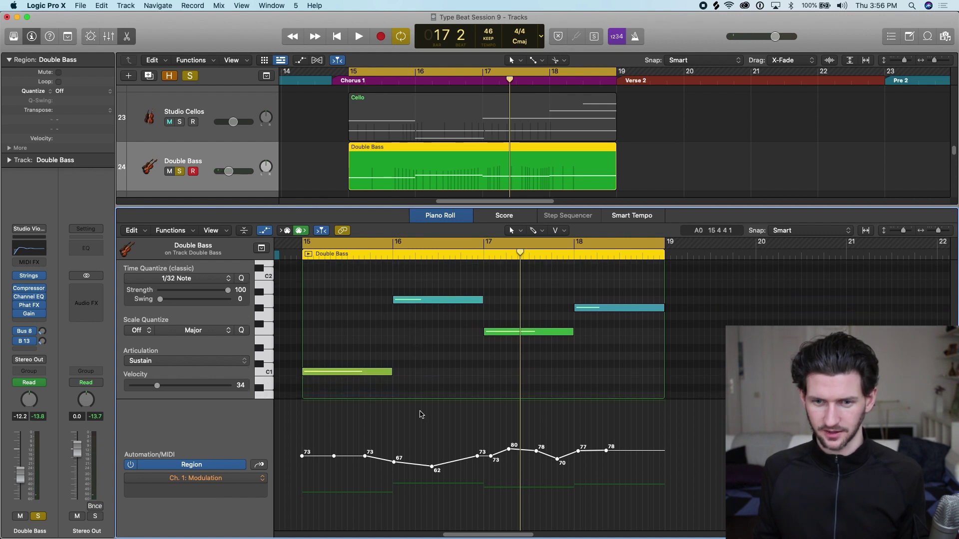
{"action": "left_click", "coordinate": [250, 478]}
{"action": "left_click", "coordinate": [270, 459]}
{"action": "left_click_drag", "start_coordinate": [341, 410], "coordinate": [343, 475]}
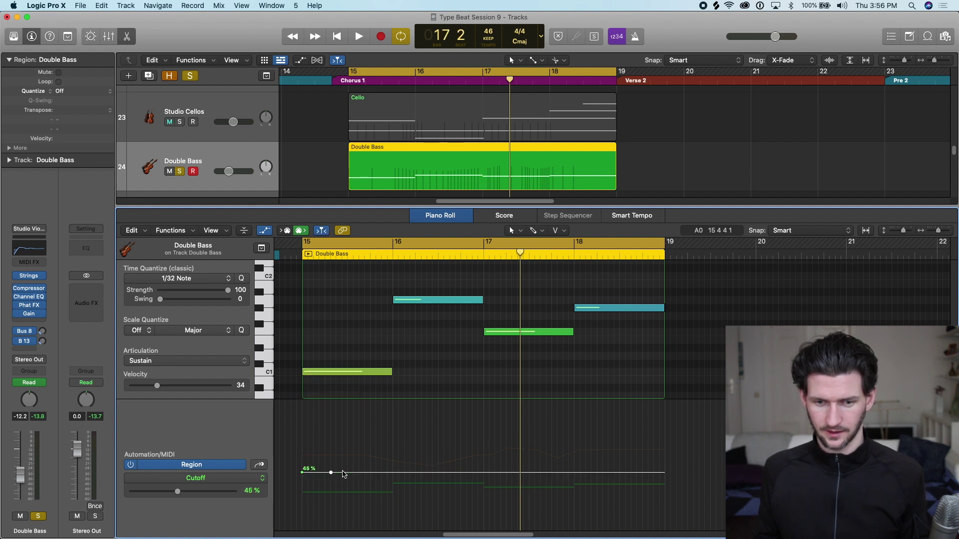
Add Cutoff points rising from 48 % at bar 16 to 51 %, dipping to 48 % in bar 17 and climbing to 58 % in bar 18
{"action": "left_click", "coordinate": [394, 474]}
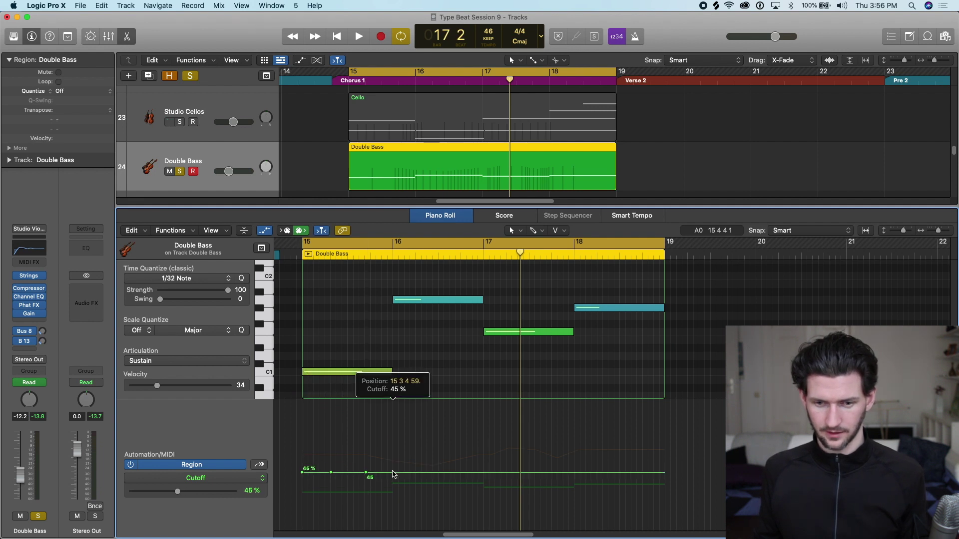
{"action": "left_click_drag", "start_coordinate": [405, 472], "coordinate": [406, 468]}
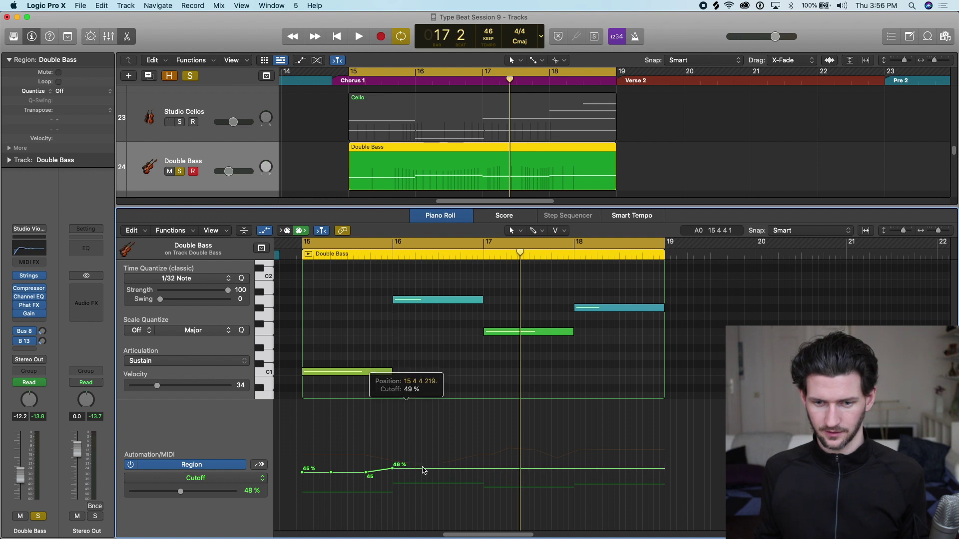
{"action": "left_click", "coordinate": [429, 469]}
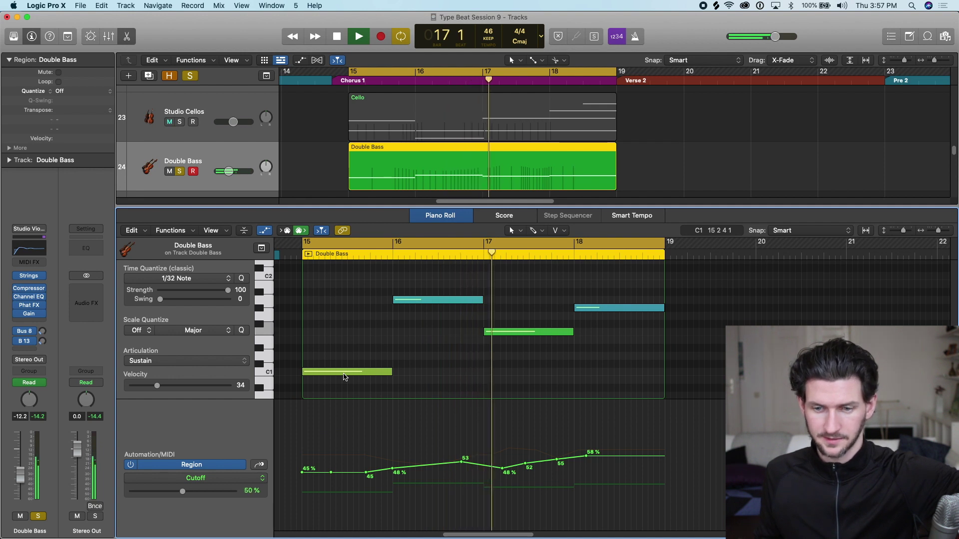
{"action": "left_click_drag", "start_coordinate": [462, 463], "coordinate": [461, 465]}
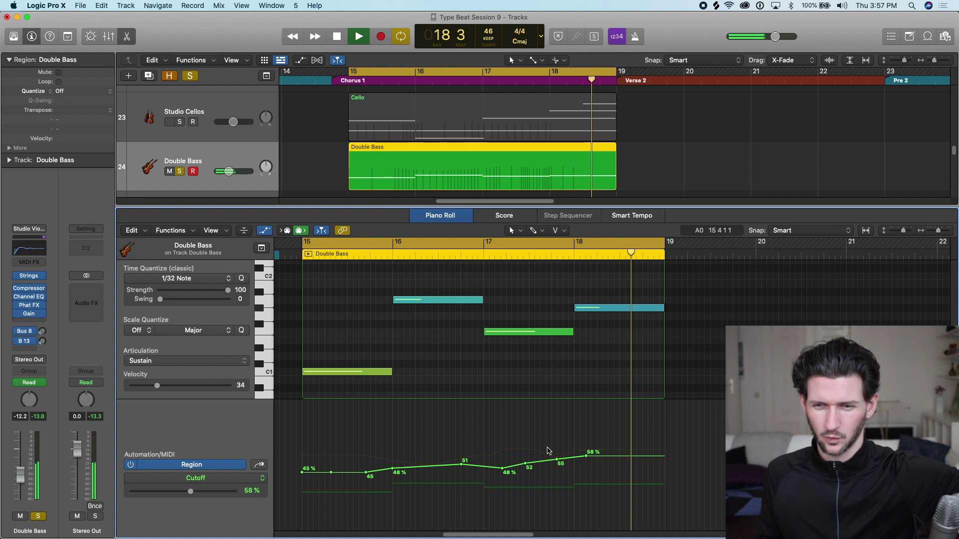
Lower the last three Cutoff points to 49, 49 and 52 %, turn off cycling, and play from the end of bar 16
{"action": "key", "text": "space"}
{"action": "left_click_drag", "start_coordinate": [531, 430], "coordinate": [587, 457]}
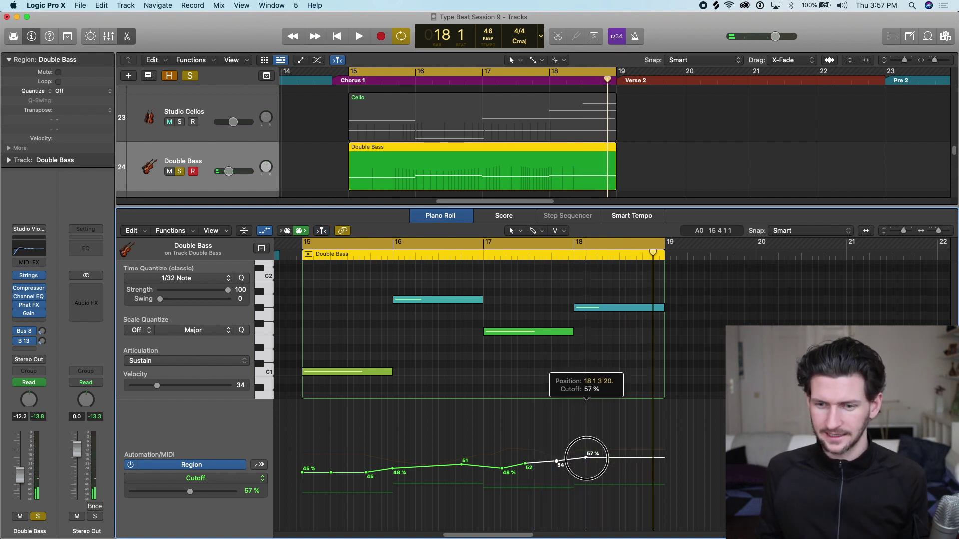
{"action": "left_click_drag", "start_coordinate": [520, 454], "coordinate": [586, 465]}
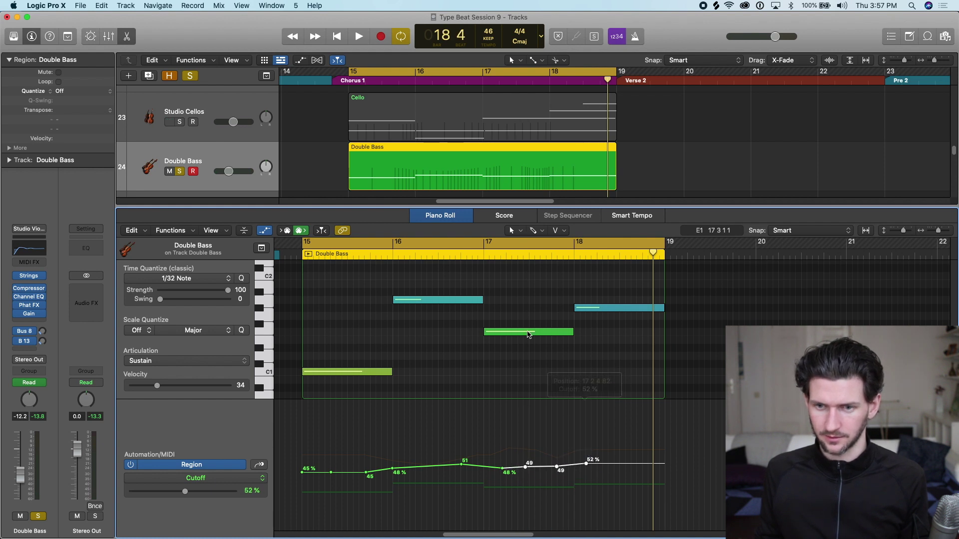
{"action": "double_click", "coordinate": [482, 244]}
{"action": "left_click", "coordinate": [479, 245]}
{"action": "left_click", "coordinate": [483, 255]}
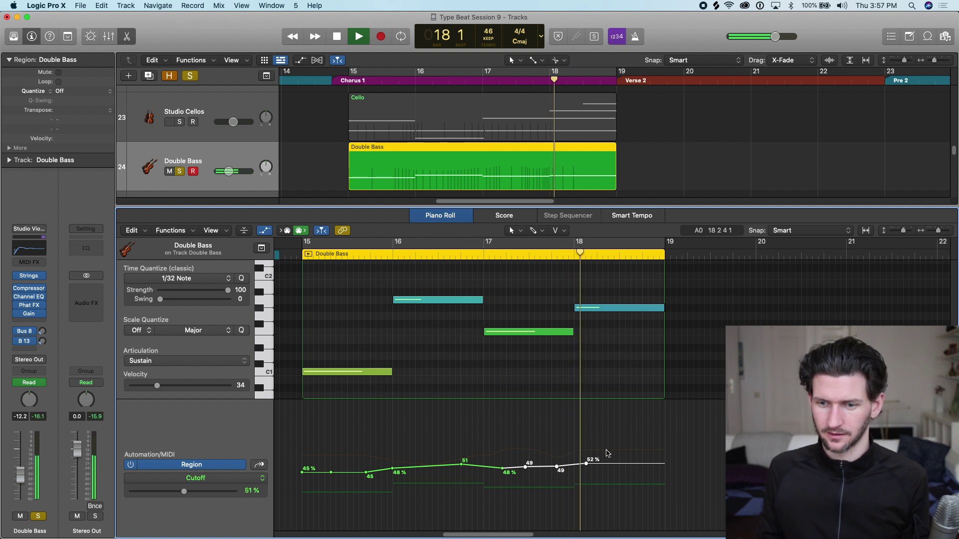
Lower the velocity of the bar 18 note to about 25 and play from late in bar 17
{"action": "left_click_drag", "start_coordinate": [606, 457], "coordinate": [539, 455]}
{"action": "key", "text": "space"}
{"action": "left_click", "coordinate": [612, 325]}
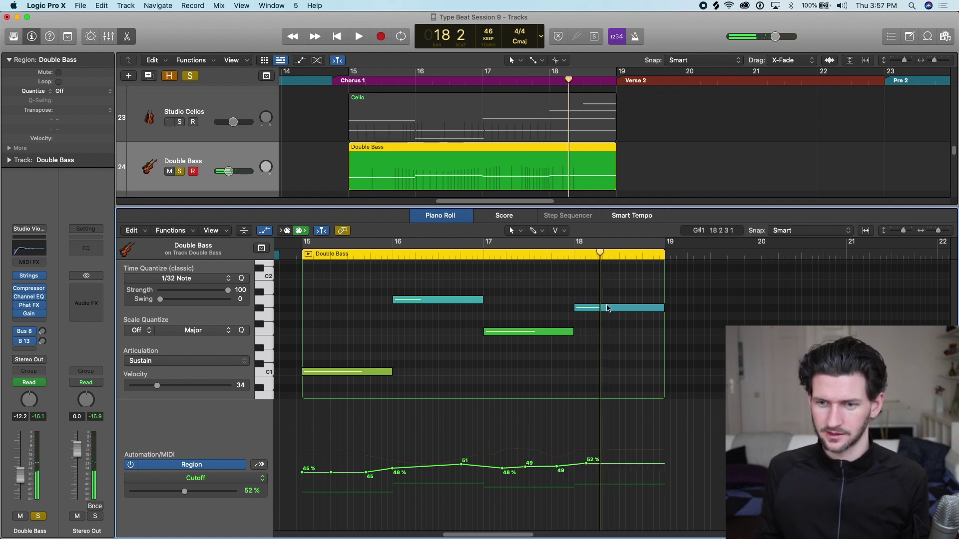
{"action": "left_click", "coordinate": [608, 308]}
{"action": "key", "text": "space"}
{"action": "left_click", "coordinate": [553, 255]}
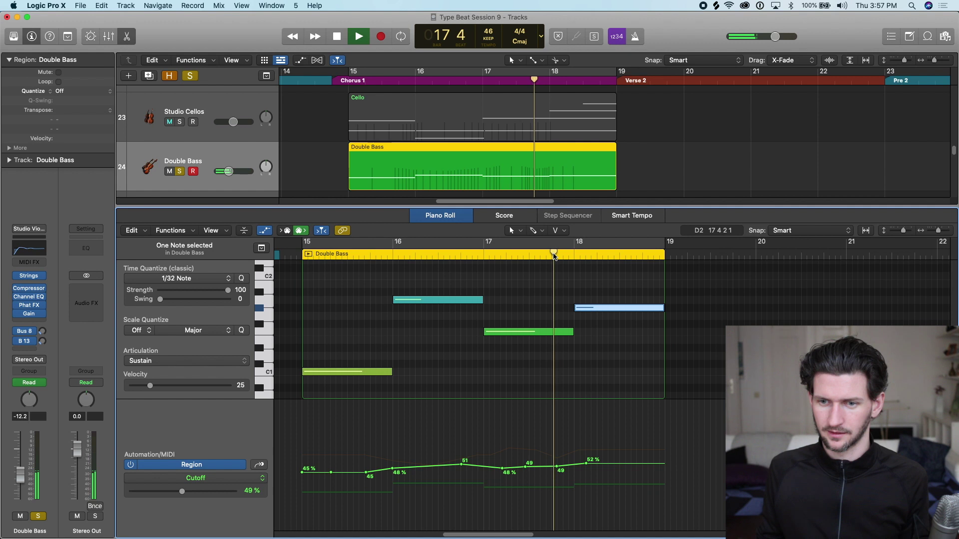
Lower the last two Cutoff points to 46 and 49 %, and set the cycle range to bars 15 through 18
{"action": "left_click_drag", "start_coordinate": [533, 475], "coordinate": [588, 468]}
{"action": "key", "text": "space"}
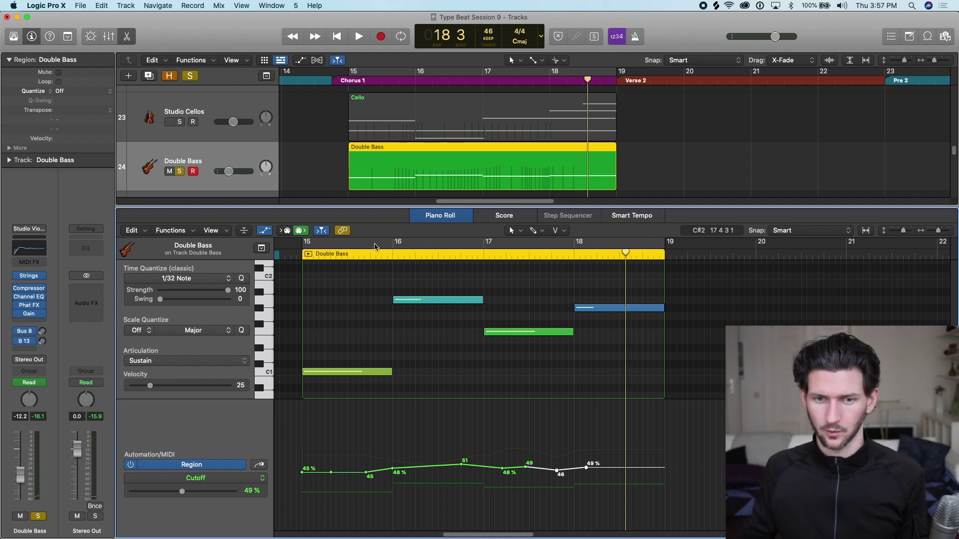
{"action": "left_click_drag", "start_coordinate": [305, 245], "coordinate": [652, 230]}
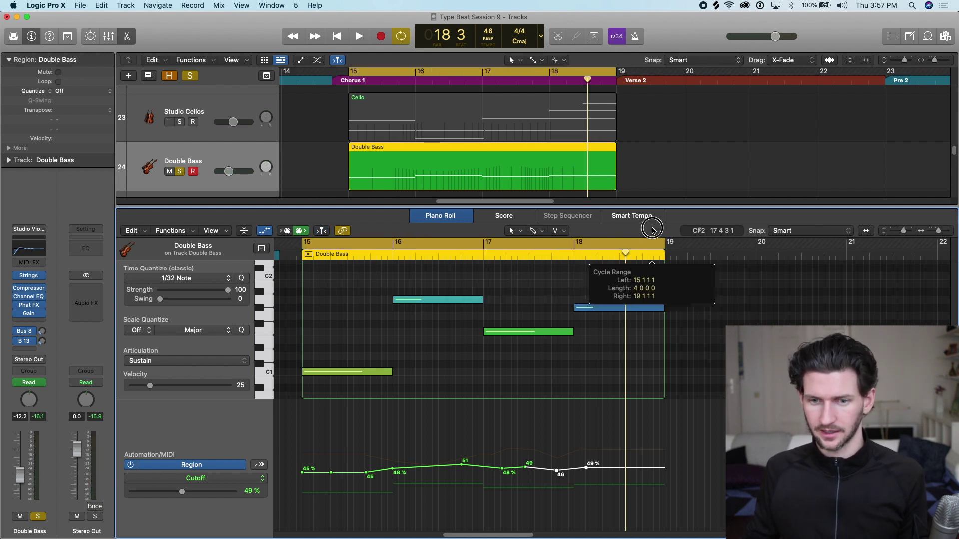
{"action": "left_click_drag", "start_coordinate": [653, 229], "coordinate": [652, 230]}
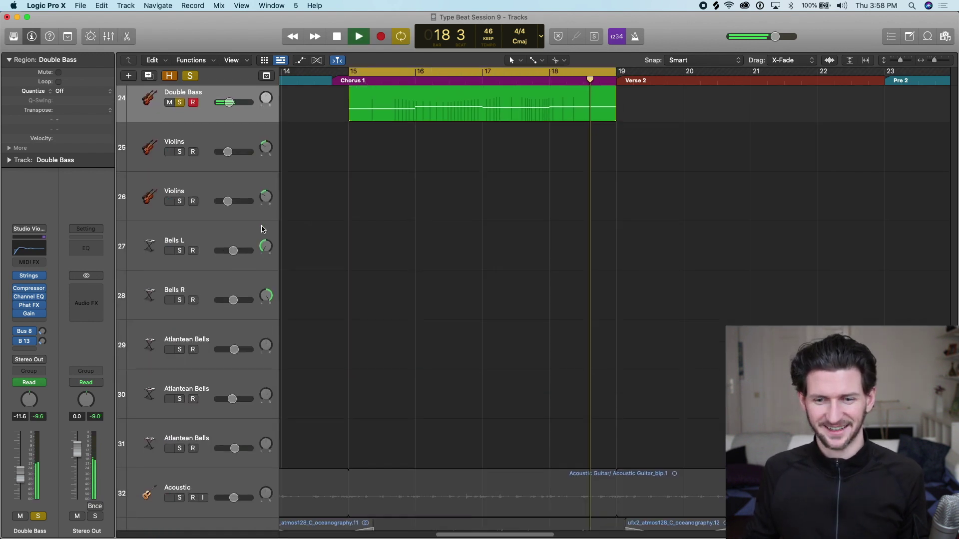
Solo the Acoustic guitar track alongside the strings and restart playback
{"action": "scroll", "coordinate": [264, 230], "scroll_direction": "down", "scroll_amount": 6}
{"action": "key", "text": "space"}
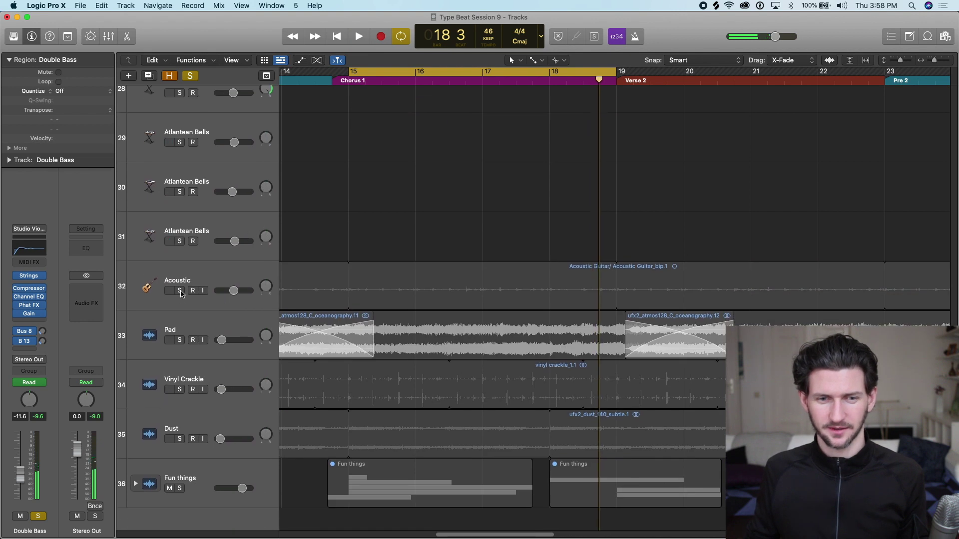
{"action": "left_click", "coordinate": [179, 291]}
{"action": "key", "text": "space"}
Slightly lower the volume of the Studio Cellos track during playback
{"action": "scroll", "coordinate": [213, 296], "scroll_direction": "up", "scroll_amount": 2}
{"action": "scroll", "coordinate": [213, 295], "scroll_direction": "up", "scroll_amount": 3}
{"action": "scroll", "coordinate": [213, 294], "scroll_direction": "up", "scroll_amount": 1}
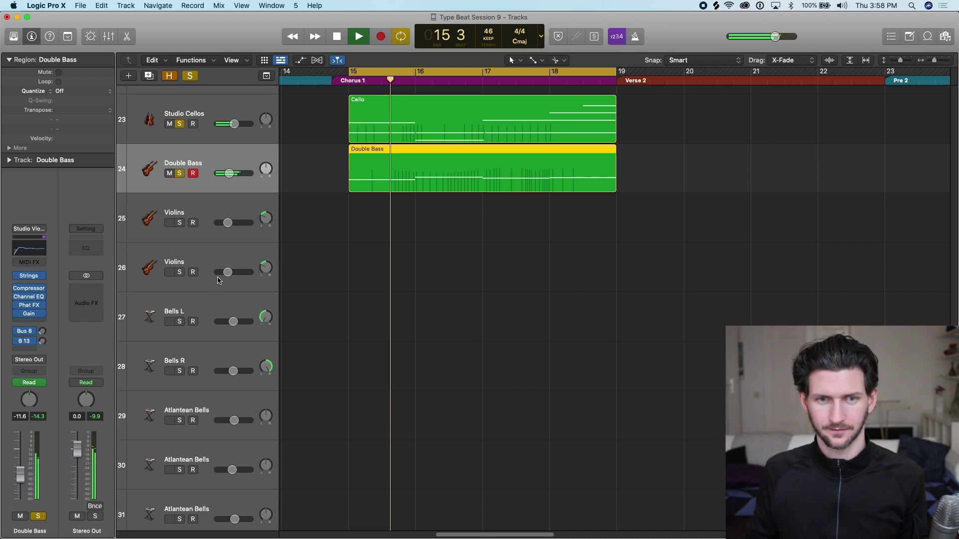
{"action": "left_click", "coordinate": [236, 130], "text": "shift"}
{"action": "left_click_drag", "start_coordinate": [235, 124], "coordinate": [233, 125]}
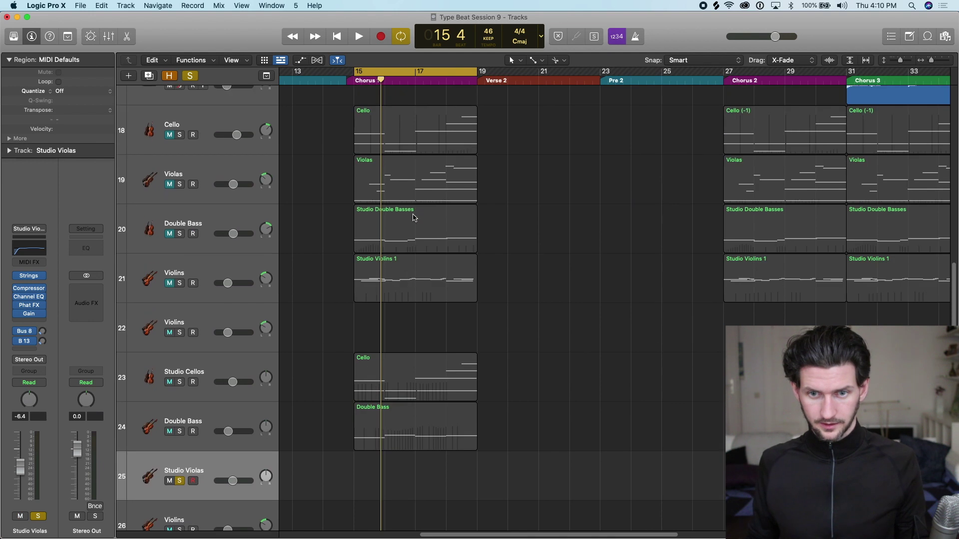
Place the Chorus 1 Violas region on the Studio Violas track, open its notes for editing, and play the part
{"action": "left_click_drag", "start_coordinate": [414, 186], "coordinate": [413, 475]}
{"action": "scroll", "coordinate": [356, 237], "scroll_direction": "down", "scroll_amount": 7}
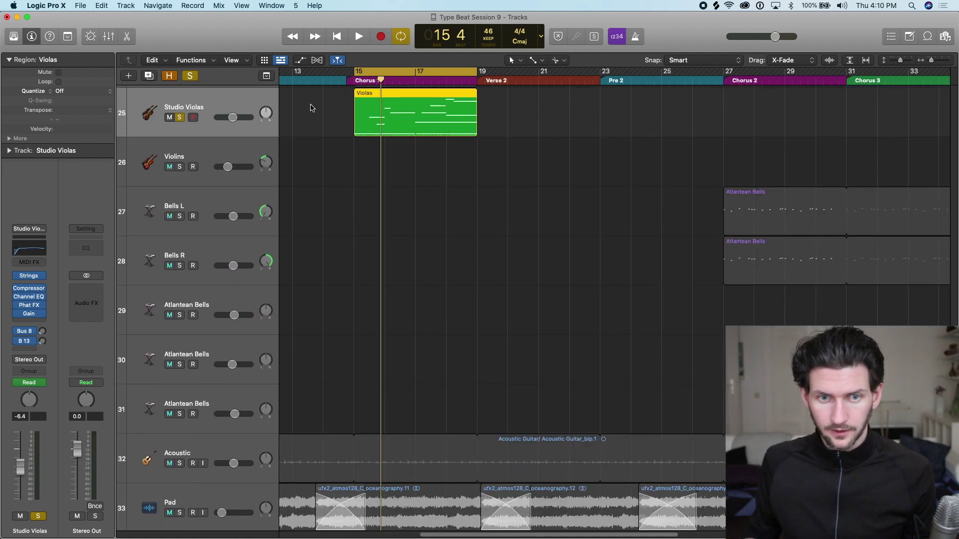
{"action": "double_click", "coordinate": [388, 120]}
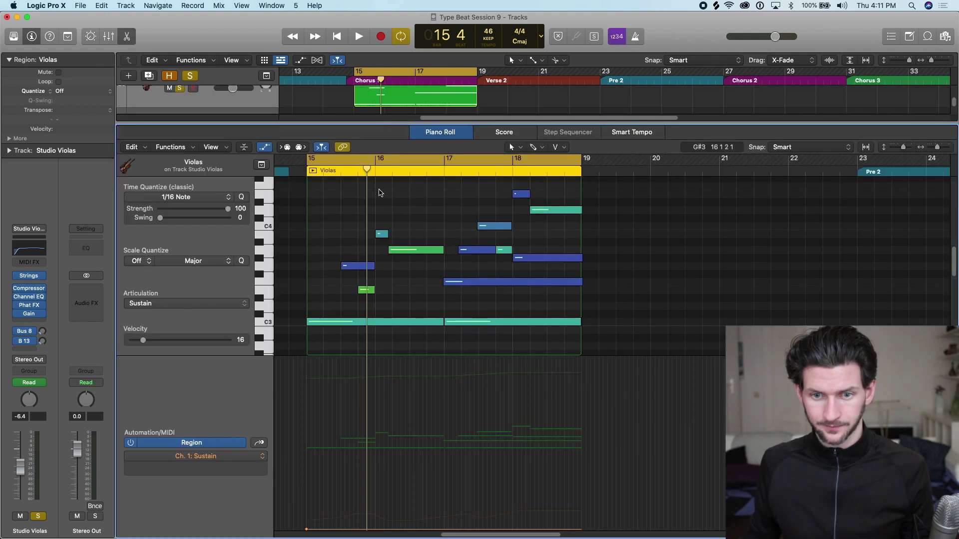
{"action": "key", "text": "space"}
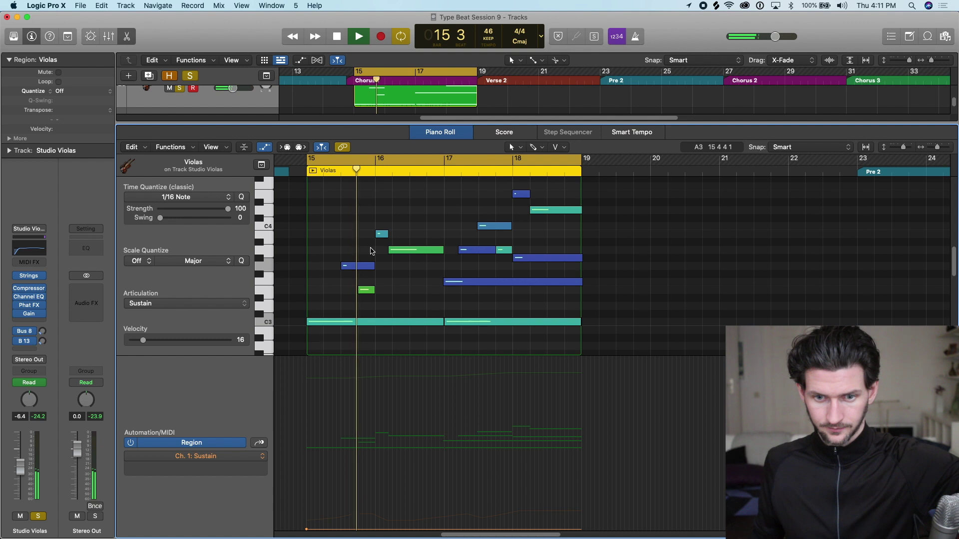
Examine the short E3 note late in bar 15 and the long C3 note beneath it in the Violas region
{"action": "left_click", "coordinate": [367, 290]}
{"action": "left_click_drag", "start_coordinate": [367, 299], "coordinate": [368, 300]}
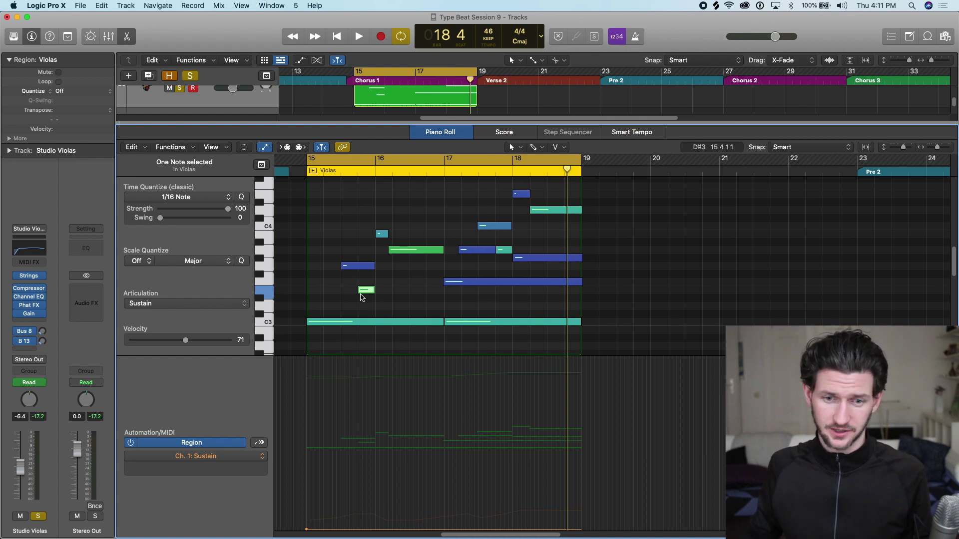
{"action": "left_click", "coordinate": [365, 322]}
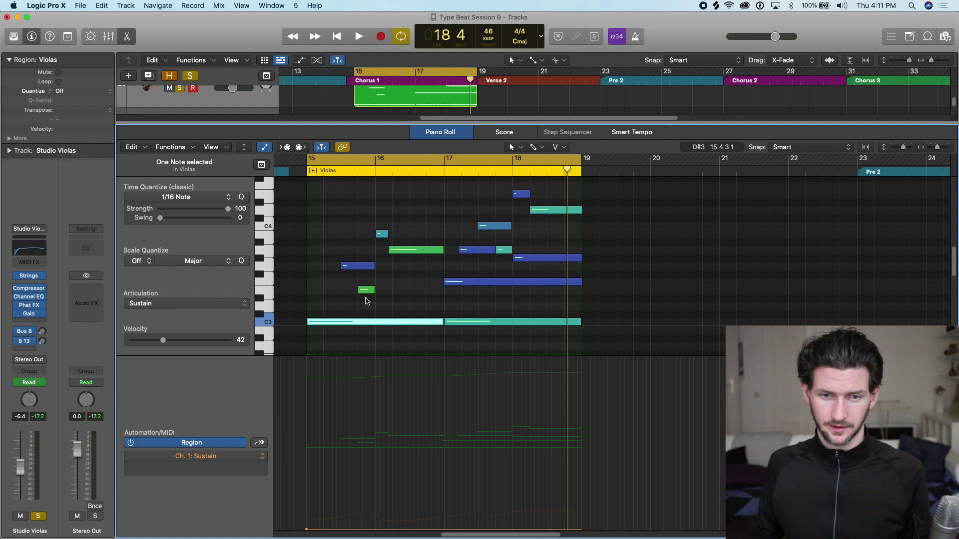
{"action": "left_click", "coordinate": [363, 323]}
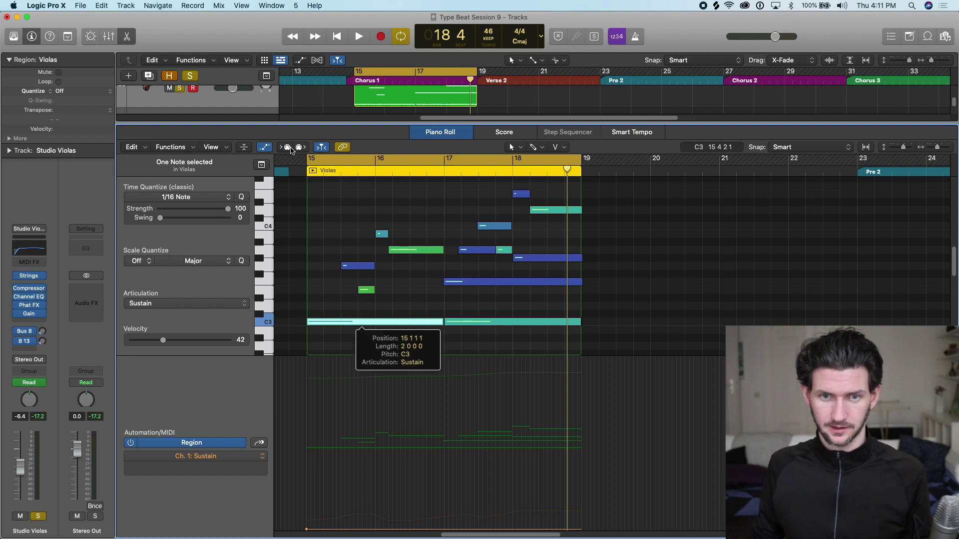
Enable MIDI Out in the Piano Roll and audition the Violas notes one by one from bar 15 to bar 18
{"action": "left_click", "coordinate": [298, 148]}
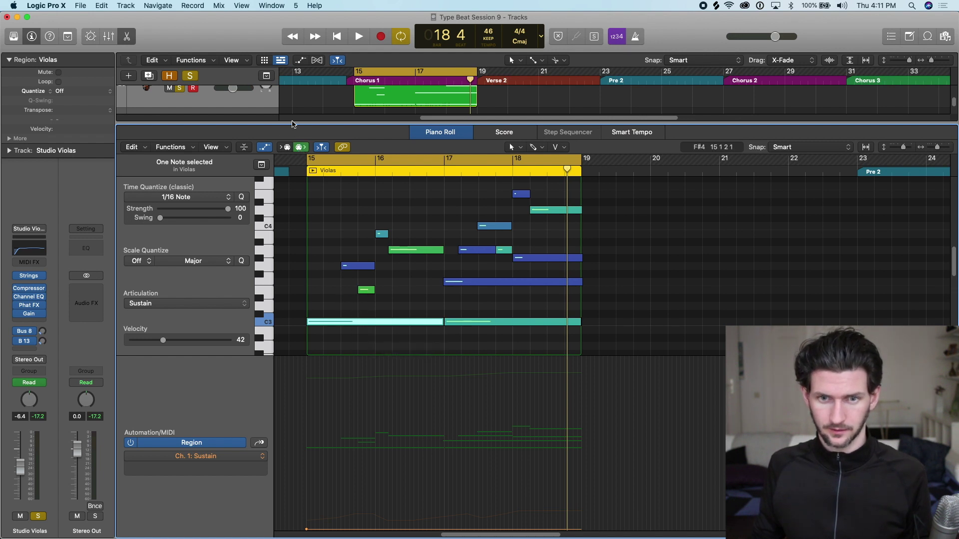
{"action": "left_click", "coordinate": [369, 290]}
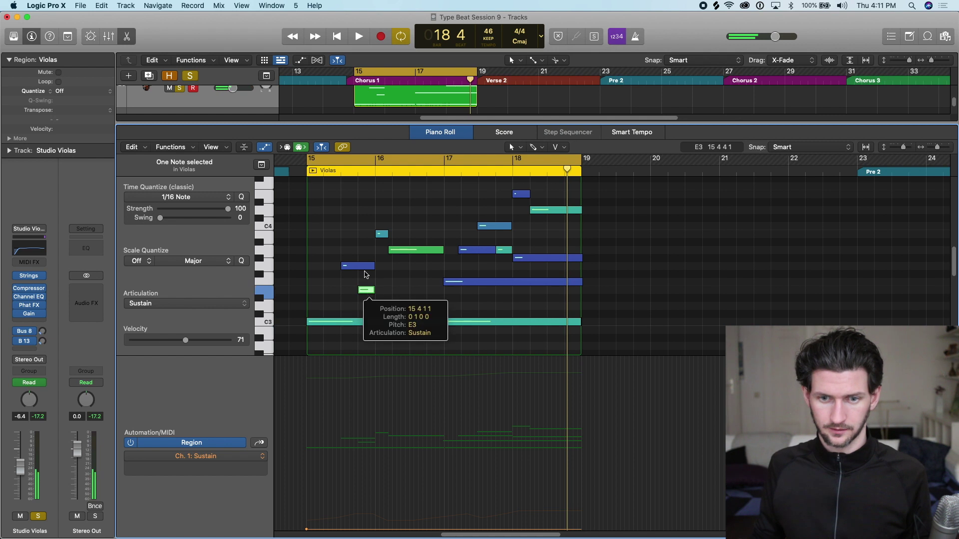
{"action": "left_click", "coordinate": [364, 266]}
{"action": "left_click", "coordinate": [383, 233]}
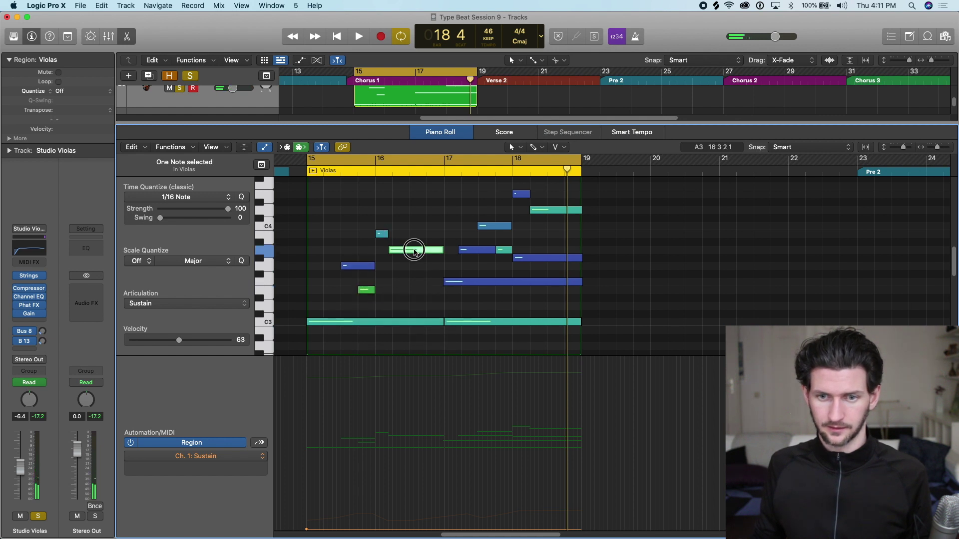
{"action": "left_click", "coordinate": [414, 250]}
{"action": "left_click", "coordinate": [500, 283]}
{"action": "left_click", "coordinate": [477, 249]}
{"action": "left_click", "coordinate": [494, 226]}
{"action": "left_click", "coordinate": [522, 194]}
{"action": "left_click", "coordinate": [542, 210]}
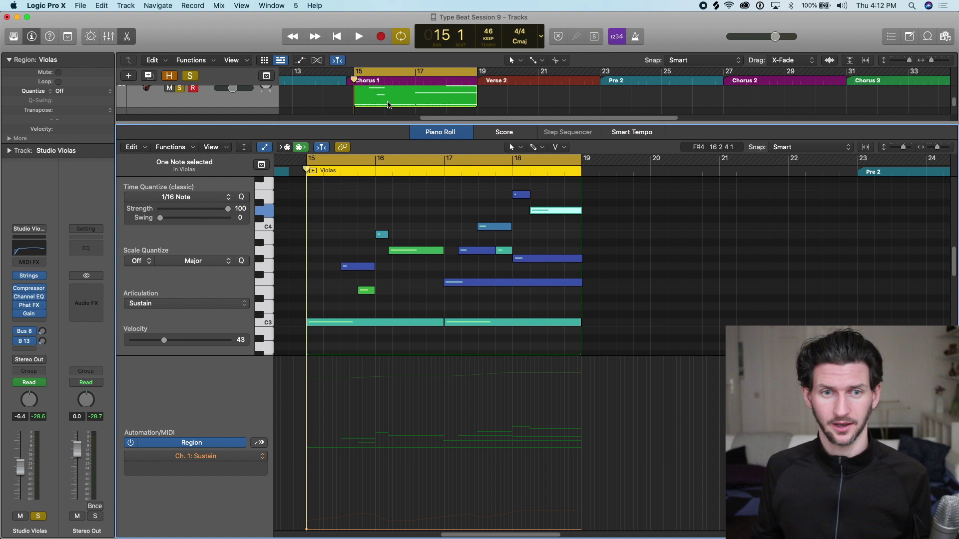
Close the note editor and solo the Studio Cellos and Double Bass tracks together with Studio Violas
{"action": "key", "text": "e"}
{"action": "scroll", "coordinate": [285, 195], "scroll_direction": "up", "scroll_amount": 5}
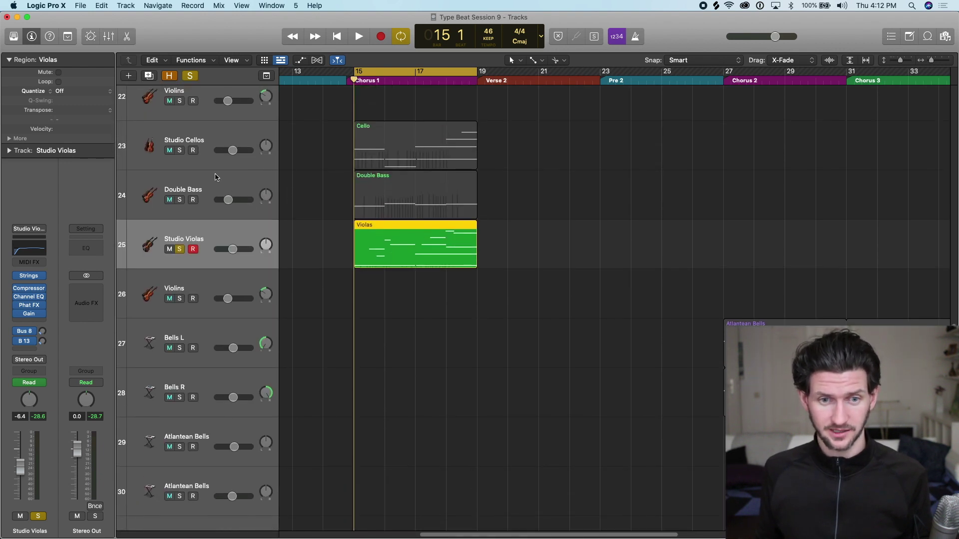
{"action": "left_click", "coordinate": [179, 155]}
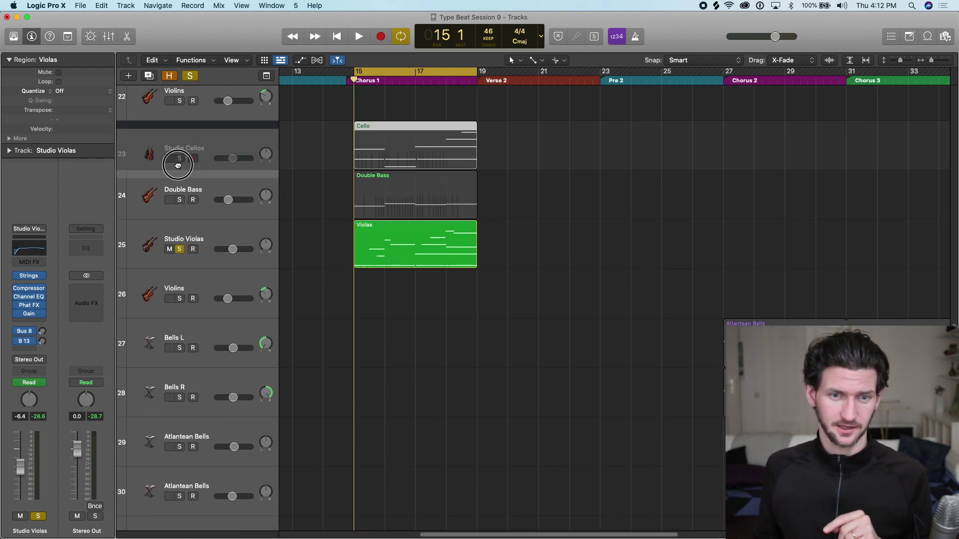
{"action": "left_click", "coordinate": [179, 151]}
{"action": "left_click", "coordinate": [180, 200]}
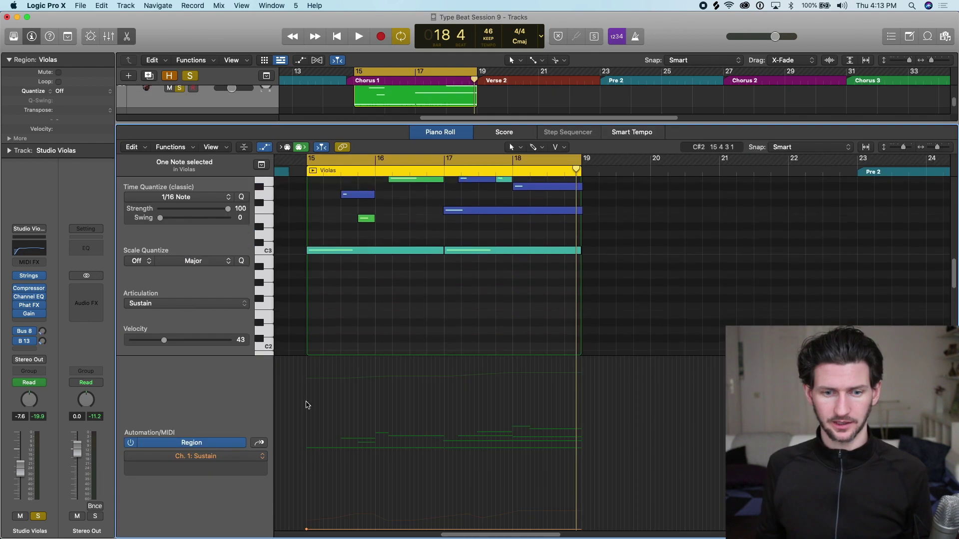
Display the Violas region's Cutoff automation and its Modulation automation to examine both curves
{"action": "left_click", "coordinate": [235, 455]}
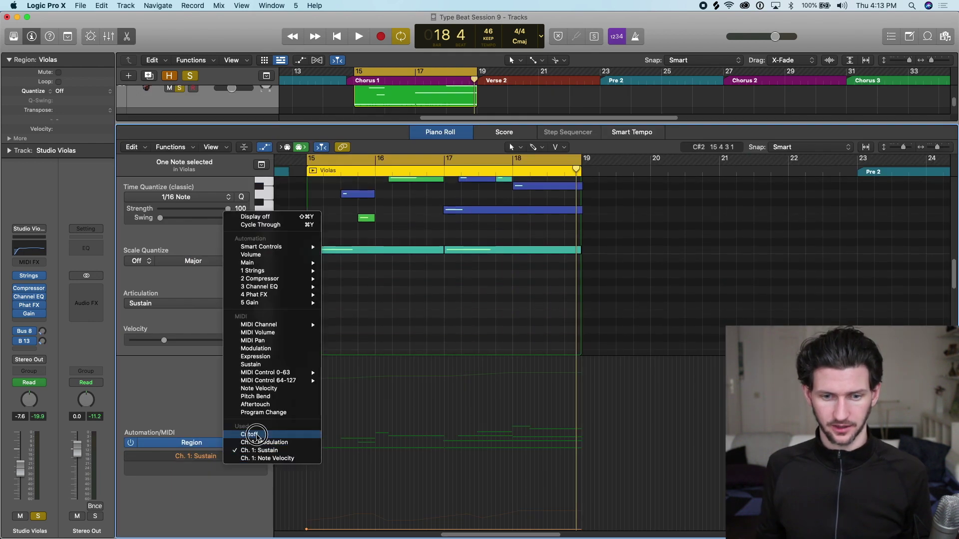
{"action": "left_click", "coordinate": [256, 435]}
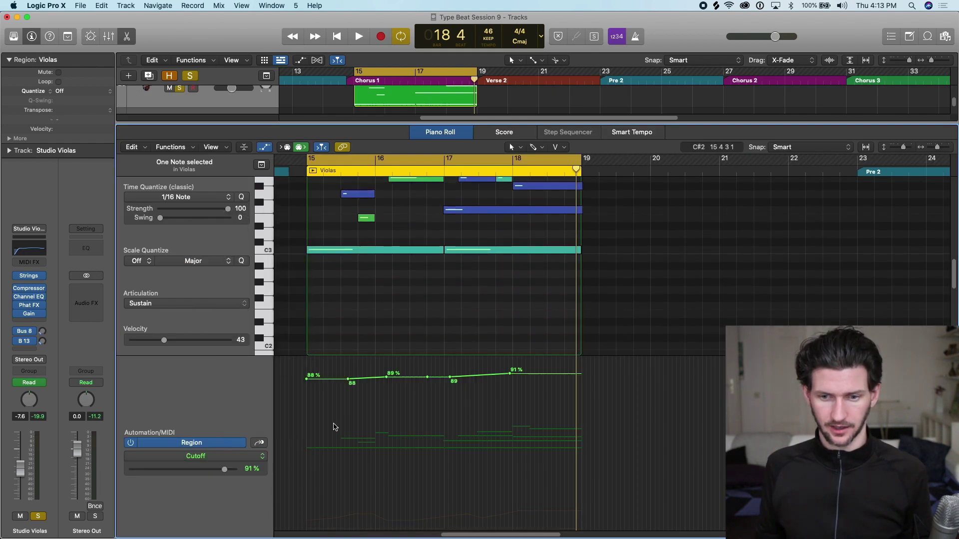
{"action": "left_click", "coordinate": [200, 457]}
{"action": "left_click", "coordinate": [218, 464]}
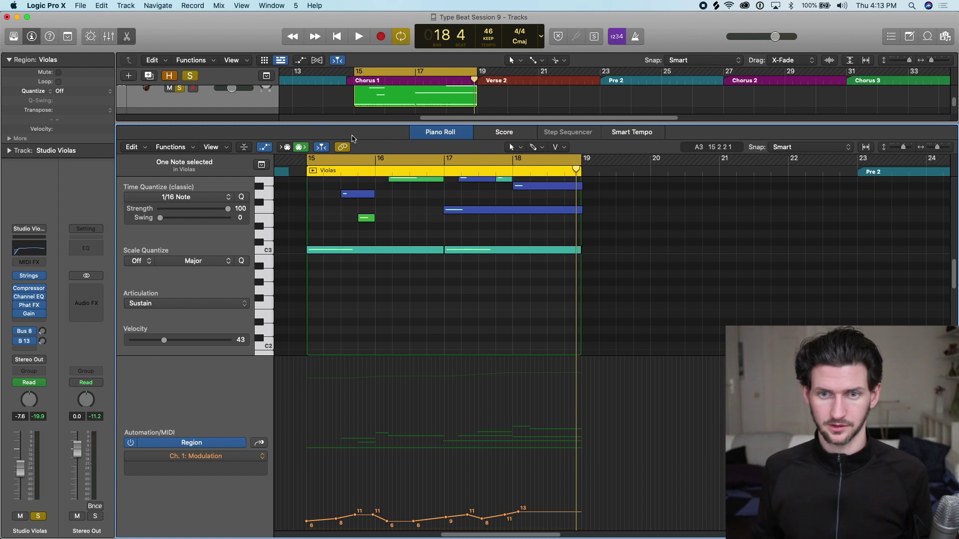
Solo the Violins track directly below Studio Violas, with its pan centred and its volume raised to -4.6 dB
{"action": "key", "text": "p"}
{"action": "scroll", "coordinate": [236, 224], "scroll_direction": "up", "scroll_amount": 8}
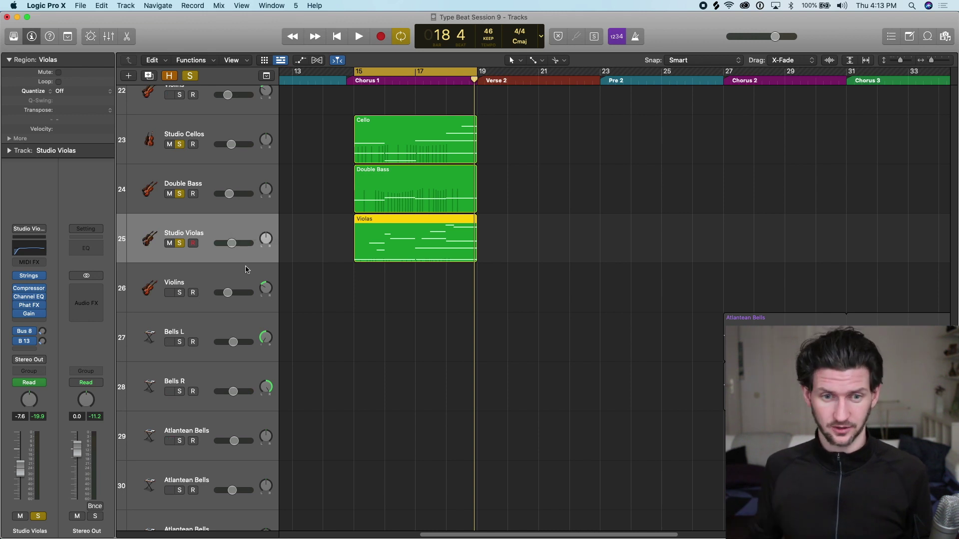
{"action": "left_click", "coordinate": [243, 279]}
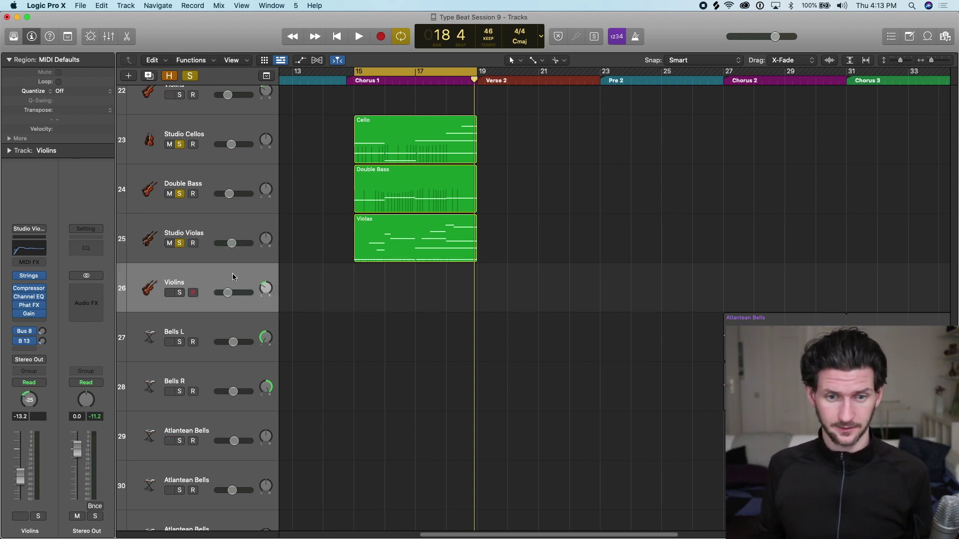
{"action": "left_click", "coordinate": [265, 287], "text": "alt"}
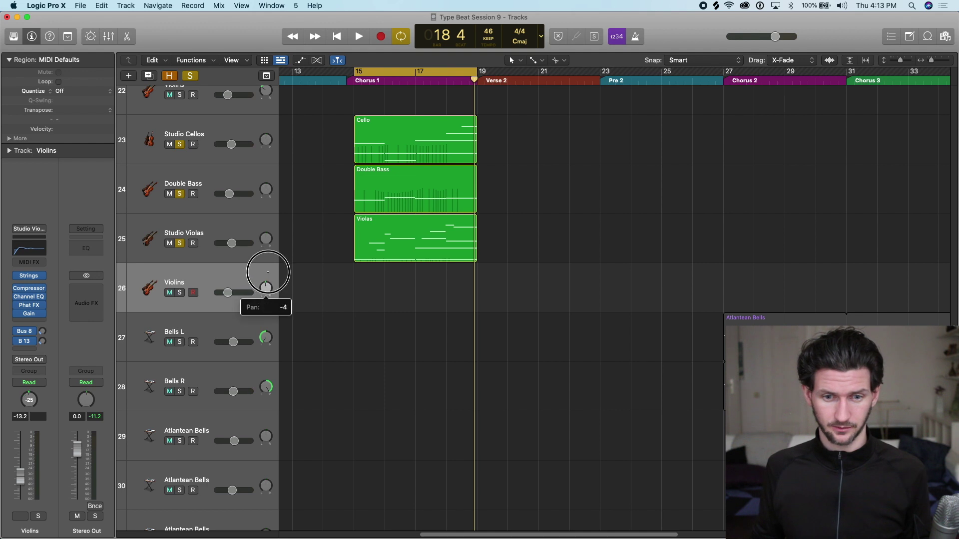
{"action": "left_click_drag", "start_coordinate": [220, 297], "coordinate": [227, 298]}
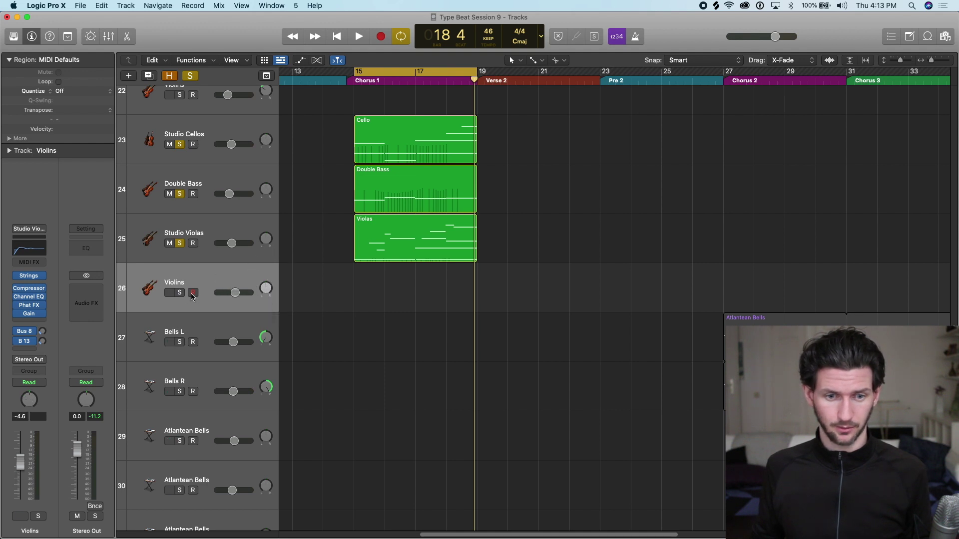
Try Violins 1 in the Violins track's Studio Strings instrument, return to Violins 2 and close the plug-in
{"action": "left_click", "coordinate": [29, 275]}
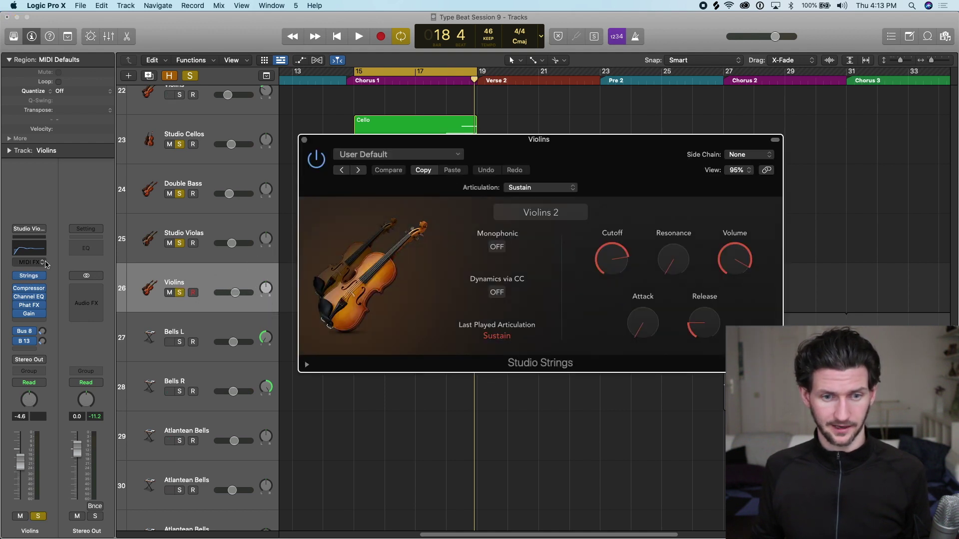
{"action": "left_click", "coordinate": [561, 213]}
{"action": "left_click", "coordinate": [544, 271]}
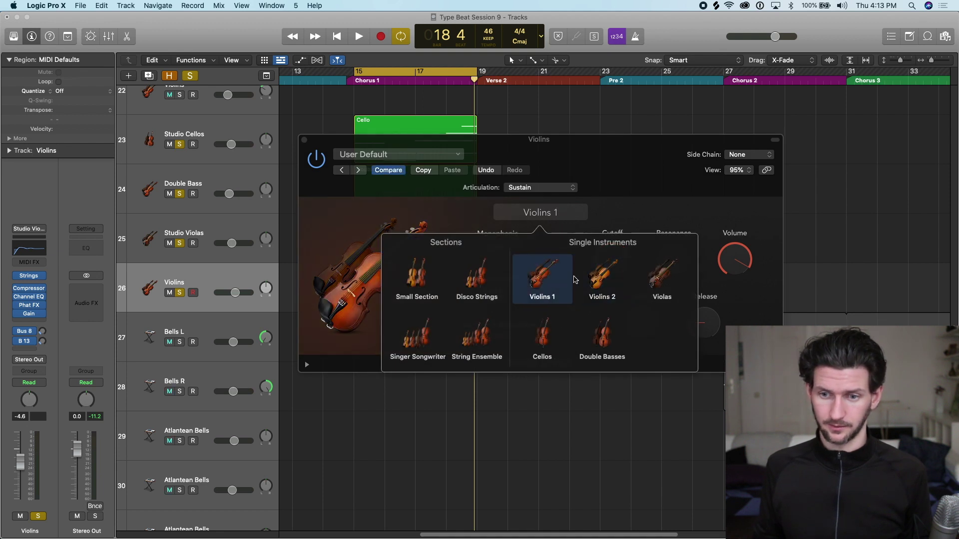
{"action": "left_click", "coordinate": [597, 282]}
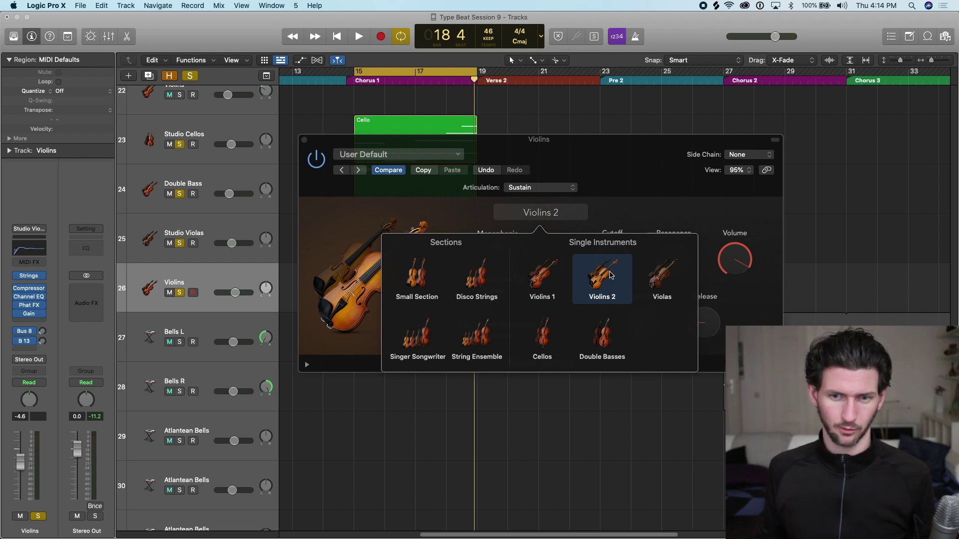
{"action": "left_click", "coordinate": [448, 146]}
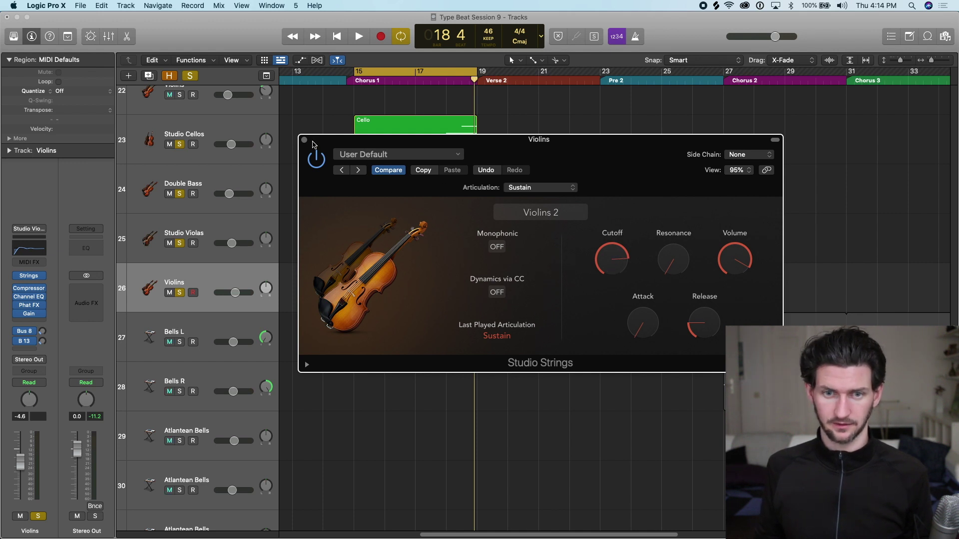
{"action": "left_click", "coordinate": [304, 140]}
Copy the Chorus 1 Studio Violins 1 region to the Violins track below Studio Violas, open its notes and play the part
{"action": "left_click", "coordinate": [387, 447]}
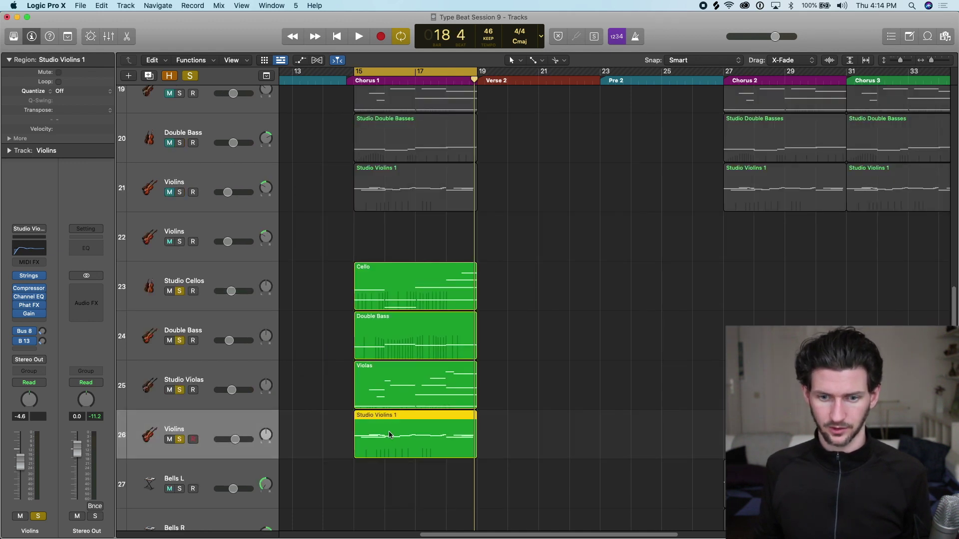
{"action": "scroll", "coordinate": [358, 435], "scroll_direction": "down", "scroll_amount": 4}
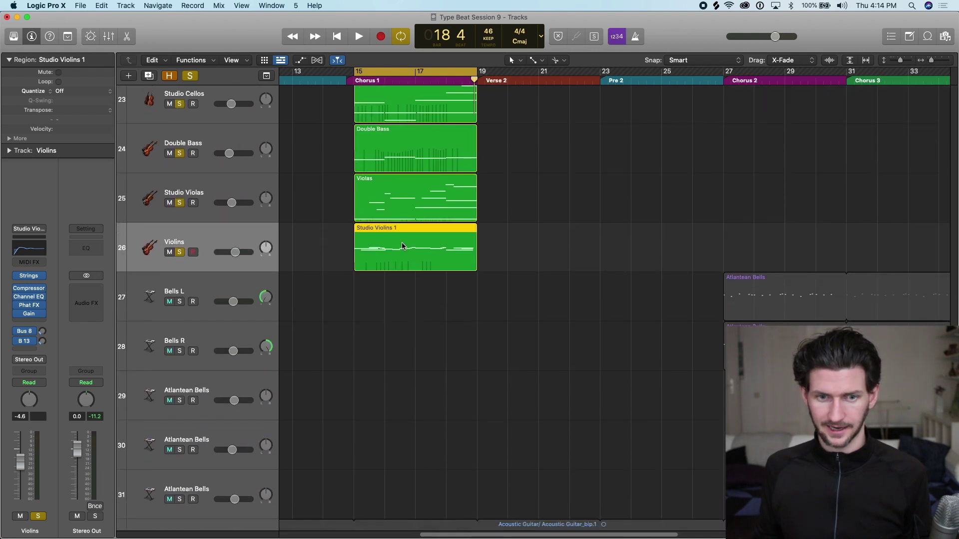
{"action": "double_click", "coordinate": [403, 247]}
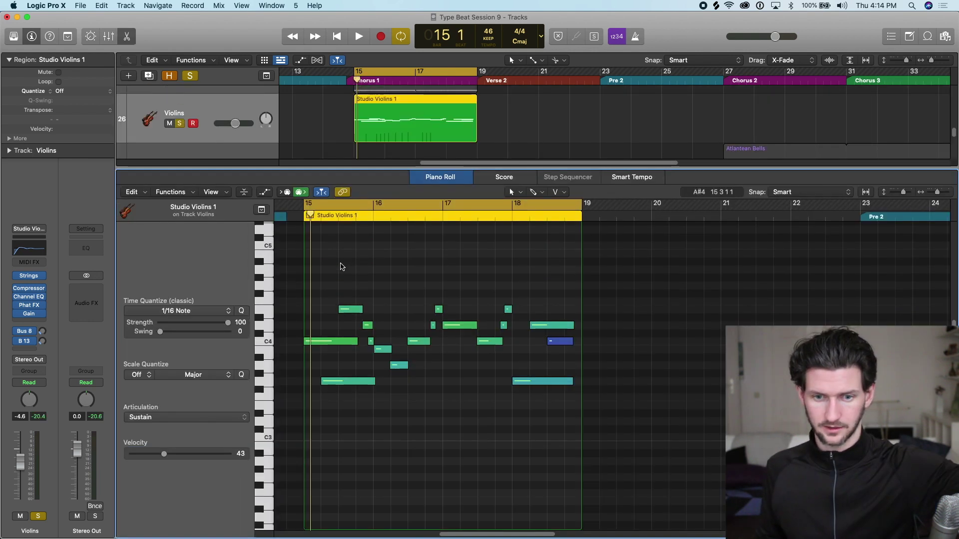
{"action": "key", "text": "space"}
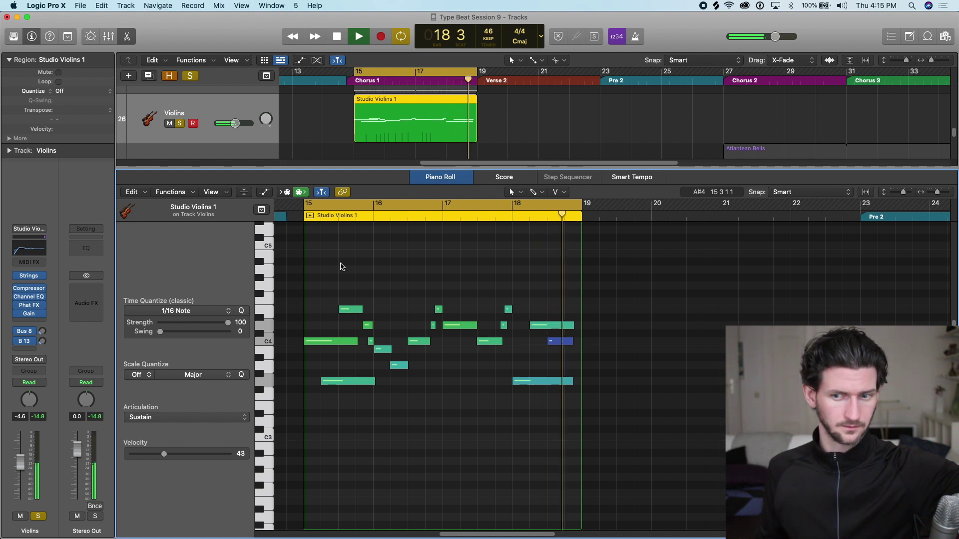
{"action": "key", "text": "space"}
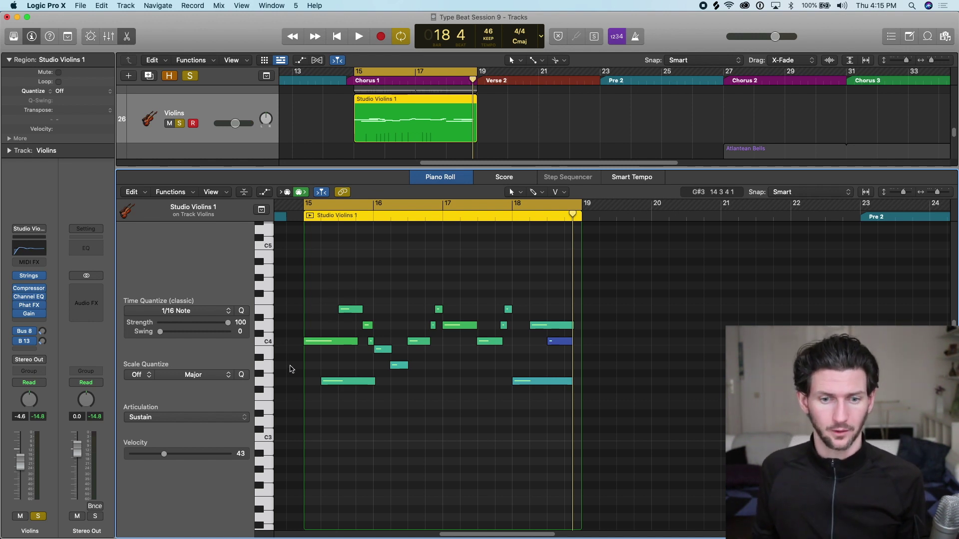
Compare the notes of the Violas region with those of the Studio Violins 1 region in the Piano Roll
{"action": "scroll", "coordinate": [411, 120], "scroll_direction": "up", "scroll_amount": 3}
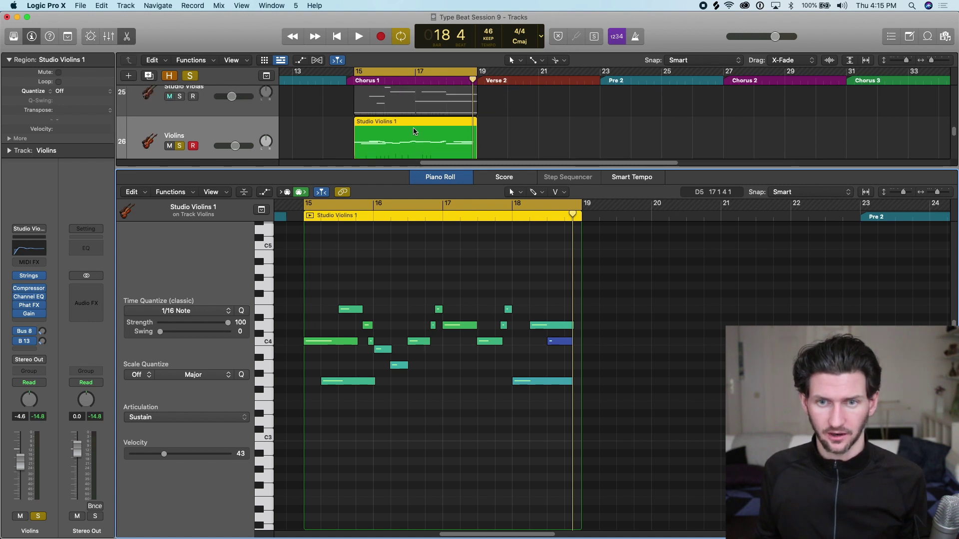
{"action": "left_click", "coordinate": [412, 137]}
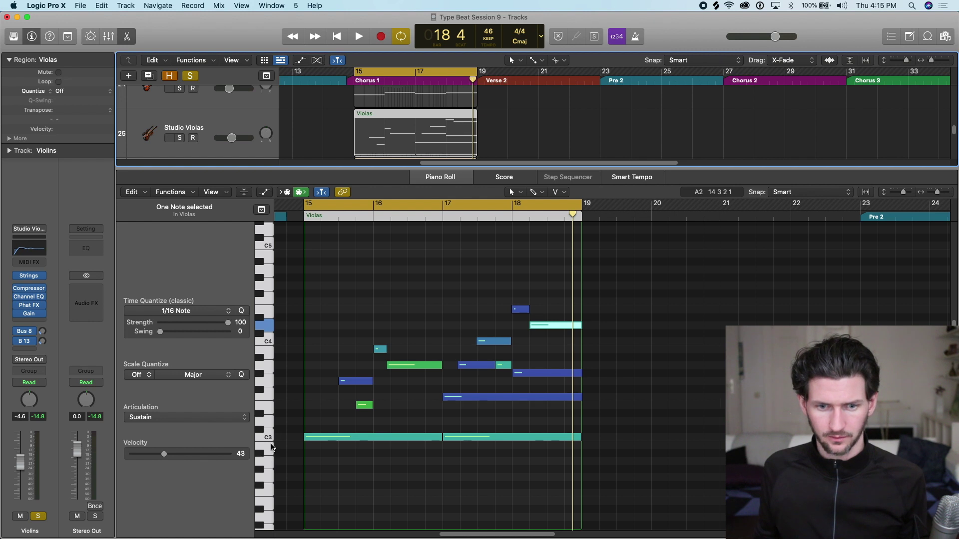
{"action": "scroll", "coordinate": [380, 147], "scroll_direction": "down", "scroll_amount": 1}
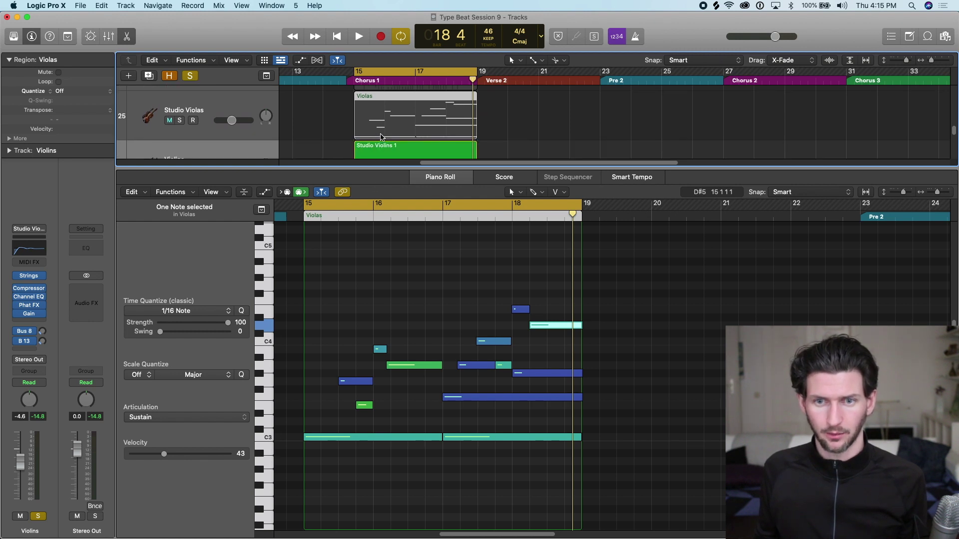
{"action": "left_click", "coordinate": [385, 150]}
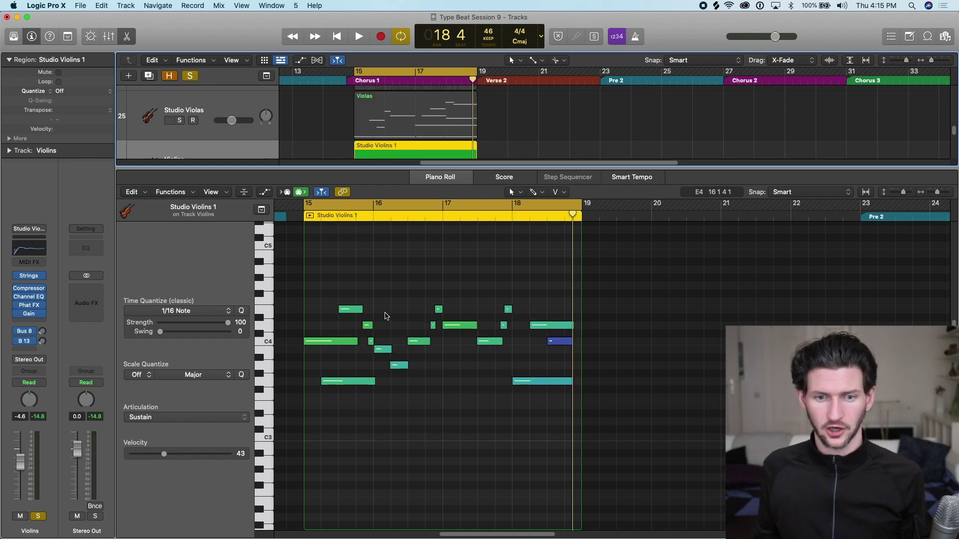
Close the note editor and play the Cello, Double Bass, Violas and Studio Violins 1 regions together
{"action": "key", "text": "e"}
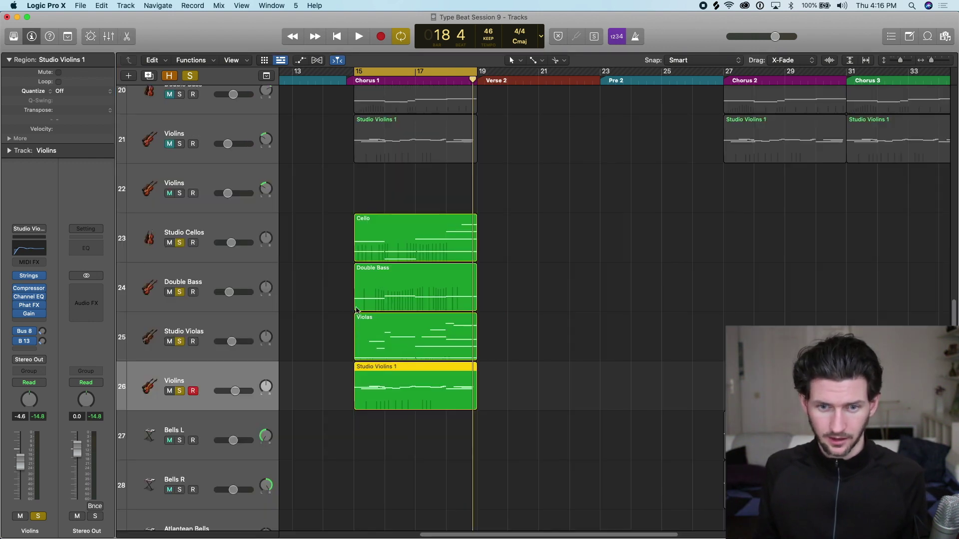
{"action": "key", "text": "space"}
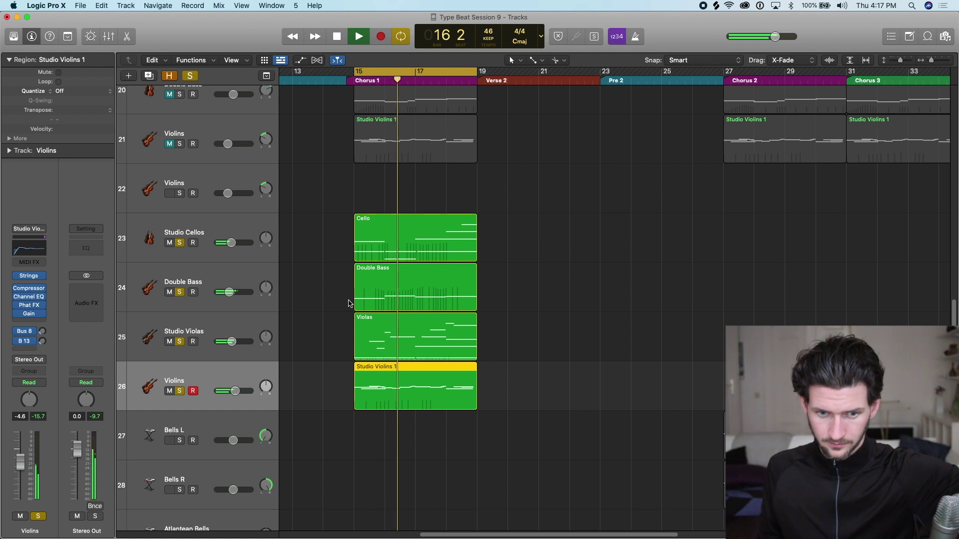
{"action": "key", "text": "space"}
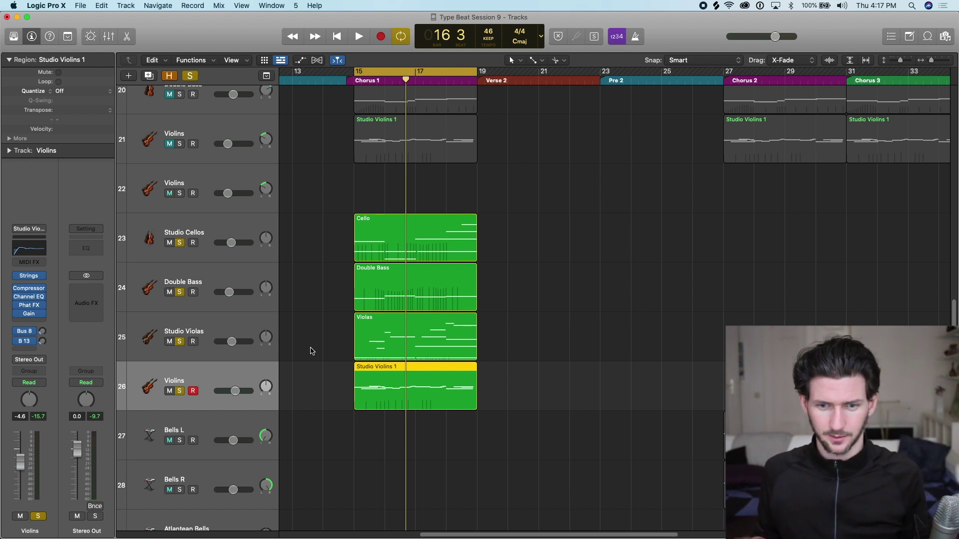
Open the Studio Violins 1 region's notes and examine closely how the notes around bar 16 overlap
{"action": "double_click", "coordinate": [385, 381]}
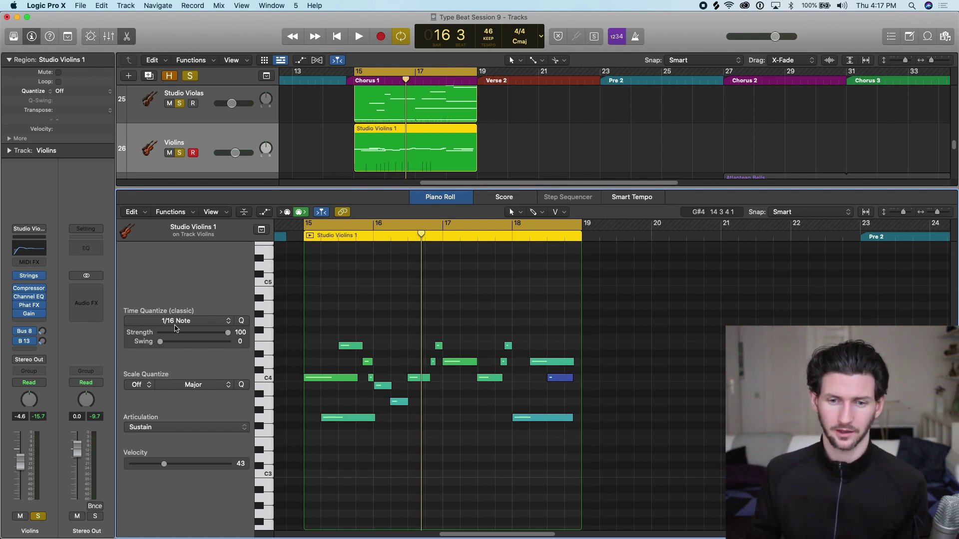
{"action": "key", "text": "super+Right"}
{"action": "key", "text": "super+Right"}
{"action": "key", "text": "super+Right"}
{"action": "key", "text": "super+Right"}
{"action": "key", "text": "super+Right"}
{"action": "scroll", "coordinate": [384, 369], "scroll_direction": "left", "scroll_amount": 5}
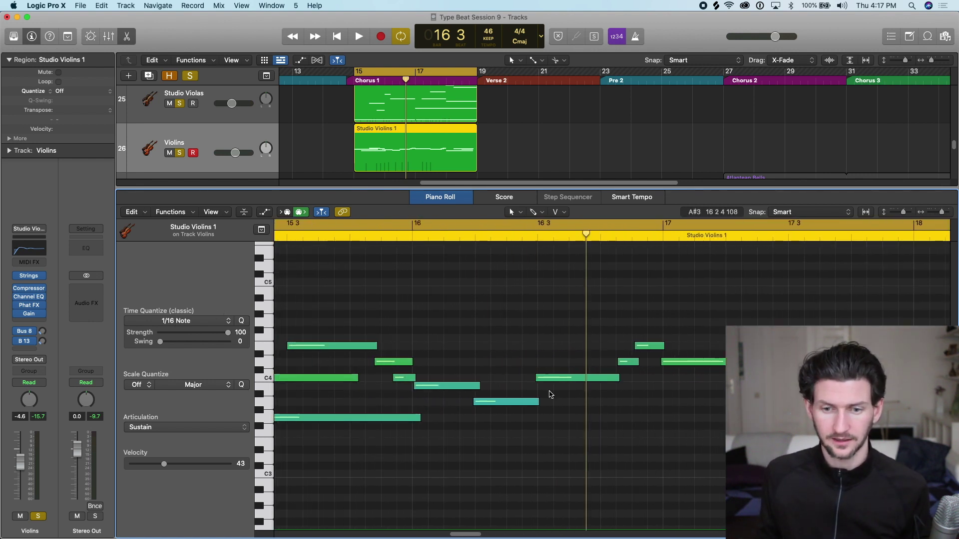
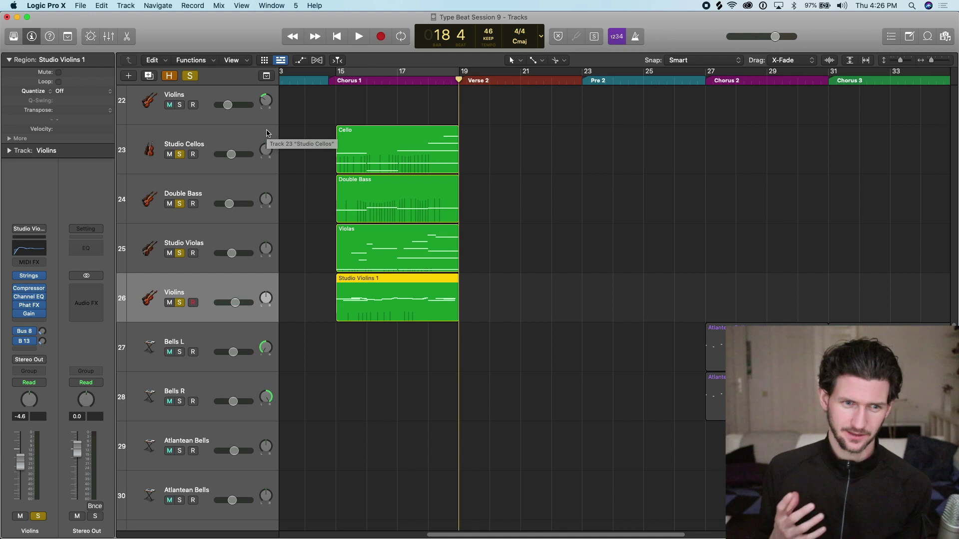
Review the Channel EQ and Phat FX settings on Studio Cellos, then step down through the other string tracks' channel strips
{"action": "left_click", "coordinate": [258, 135]}
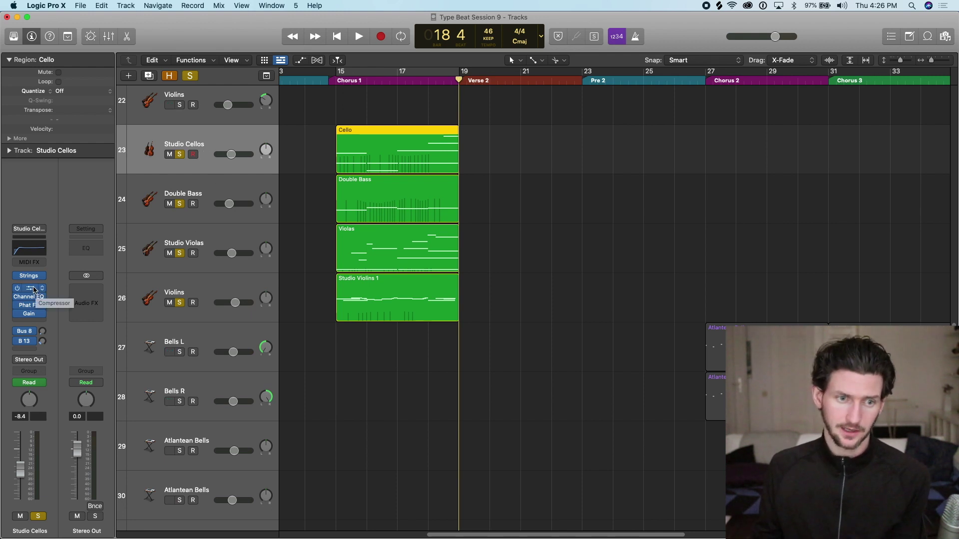
{"action": "left_click", "coordinate": [40, 246]}
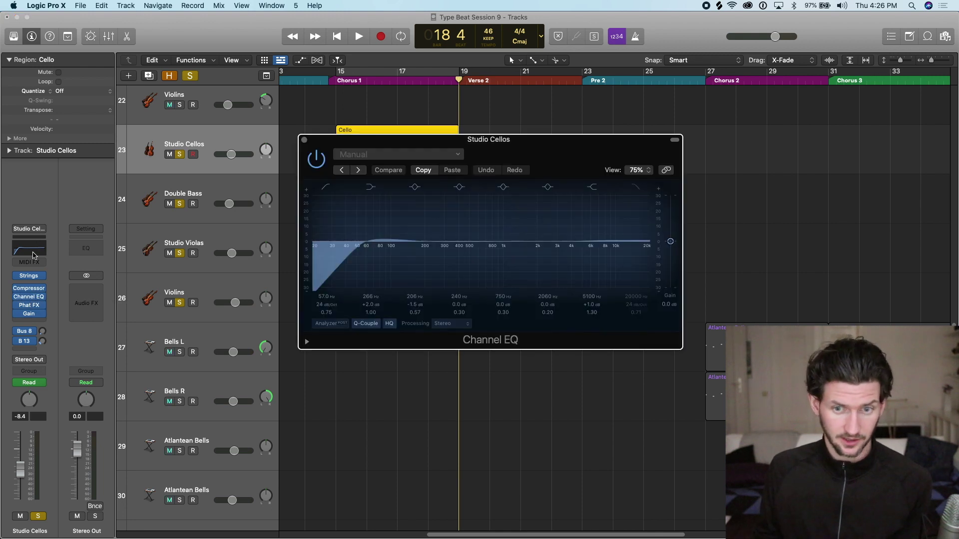
{"action": "left_click", "coordinate": [39, 247]}
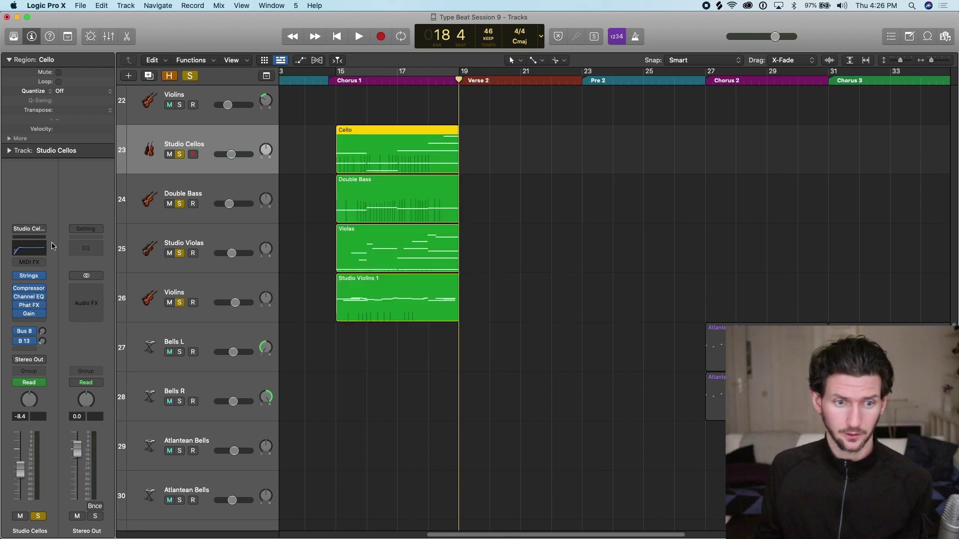
{"action": "left_click", "coordinate": [29, 305]}
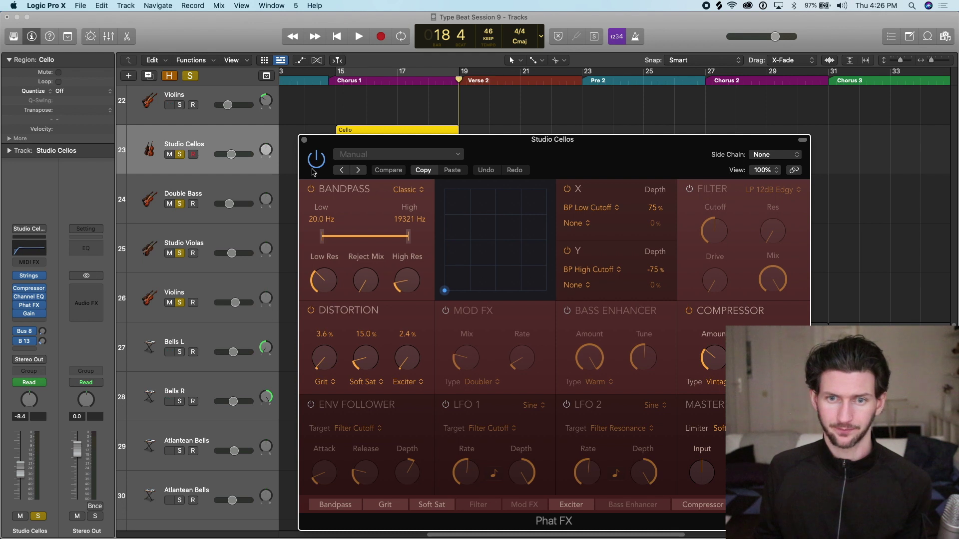
{"action": "left_click", "coordinate": [305, 142]}
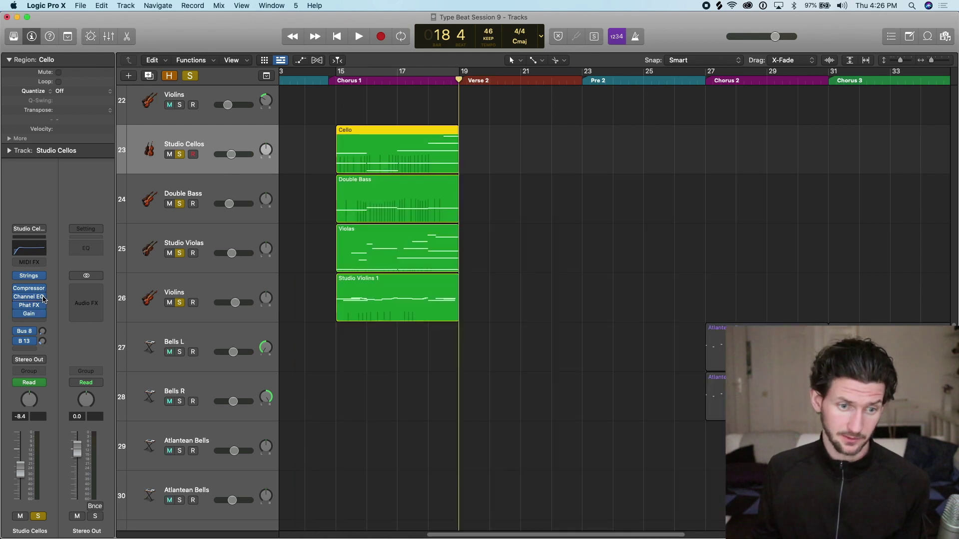
{"action": "key", "text": "Down"}
{"action": "key", "text": "Down"}
{"action": "key", "text": "Down"}
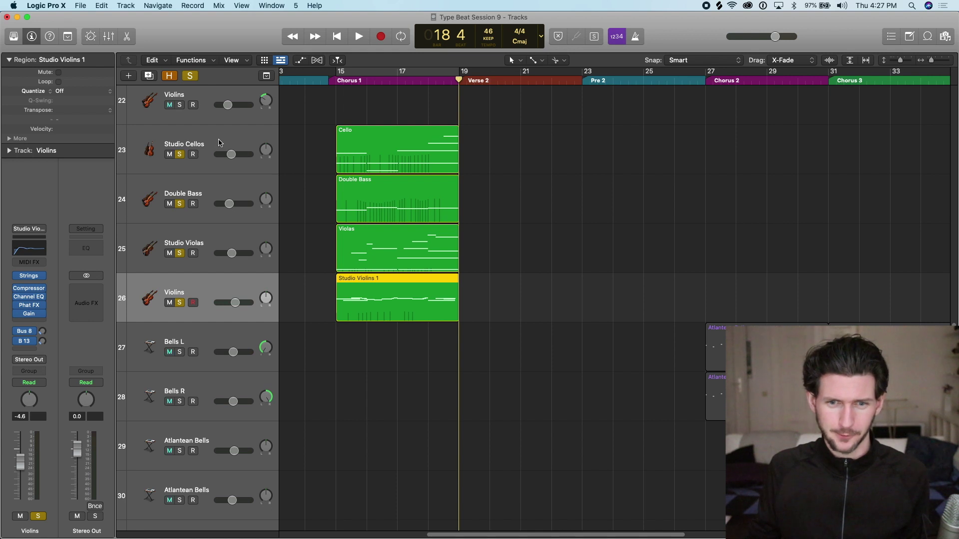
Cycle bars 17 to 19 and play the Studio Violas track on its own in solo
{"action": "left_click", "coordinate": [213, 242]}
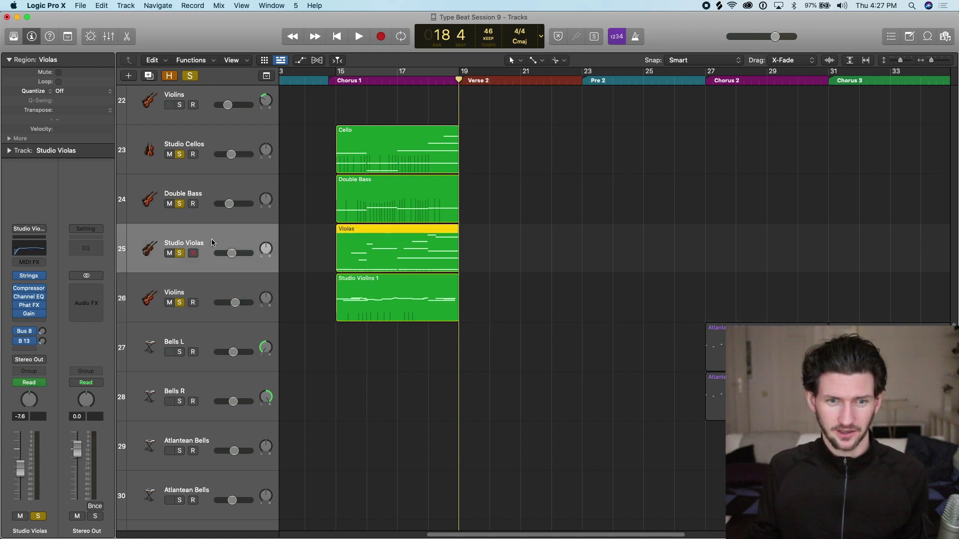
{"action": "left_click_drag", "start_coordinate": [400, 76], "coordinate": [458, 76]}
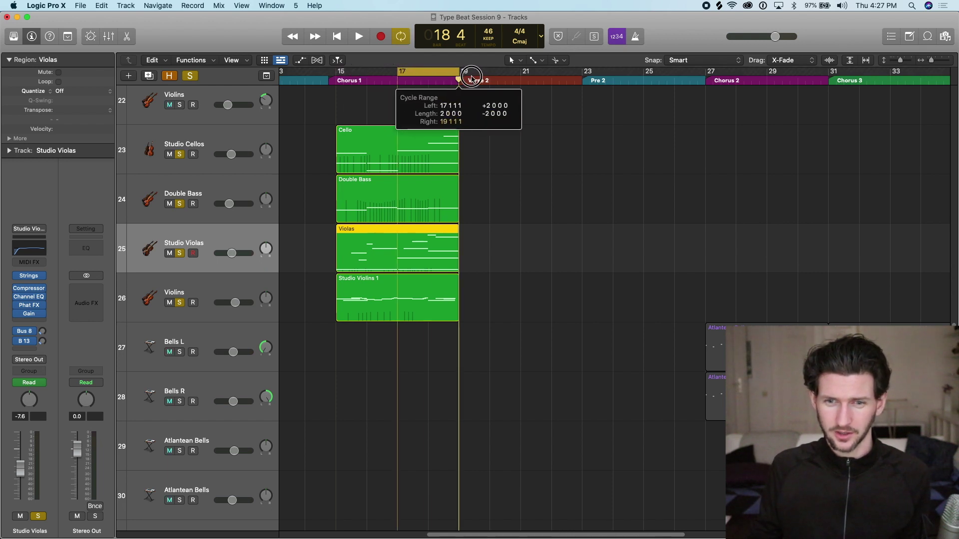
{"action": "left_click", "coordinate": [179, 253]}
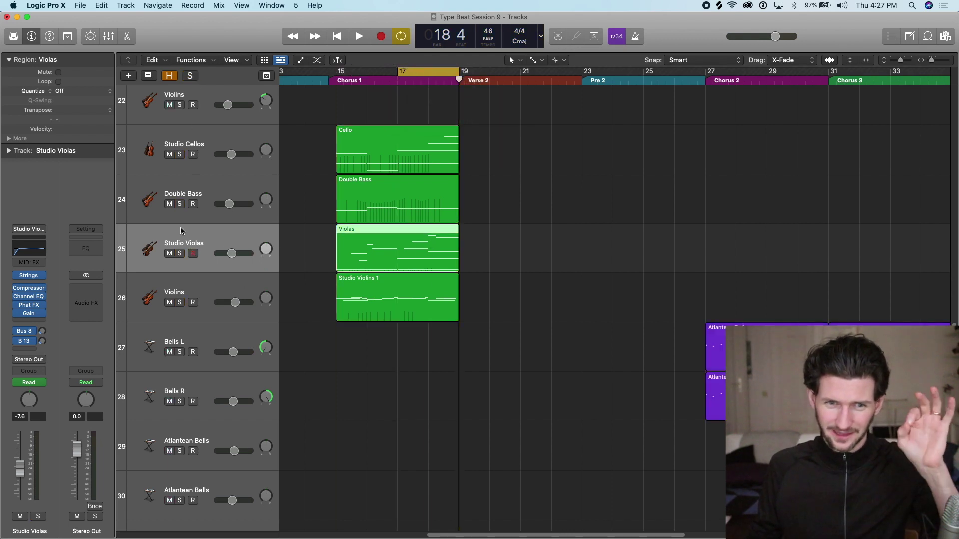
{"action": "left_click", "coordinate": [179, 254]}
{"action": "key", "text": "space"}
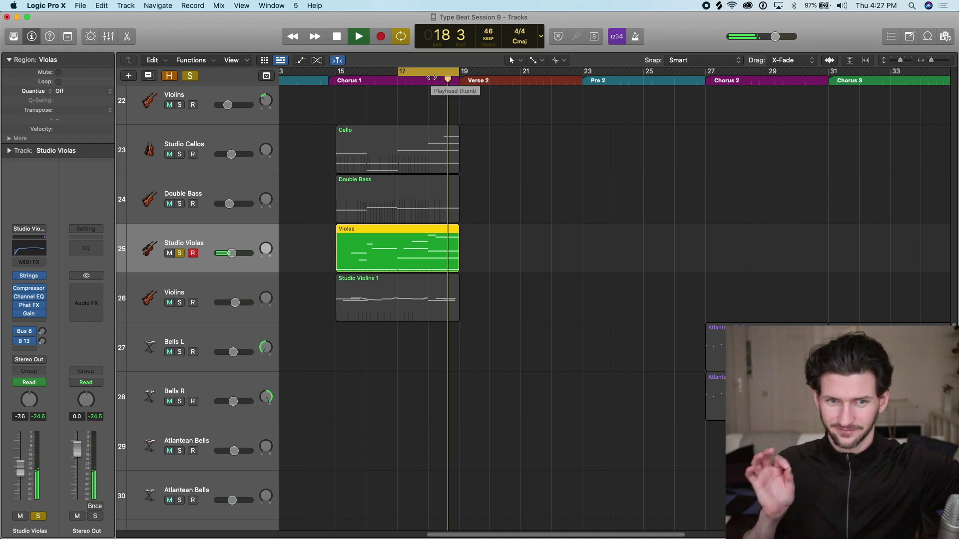
{"action": "key", "text": "space"}
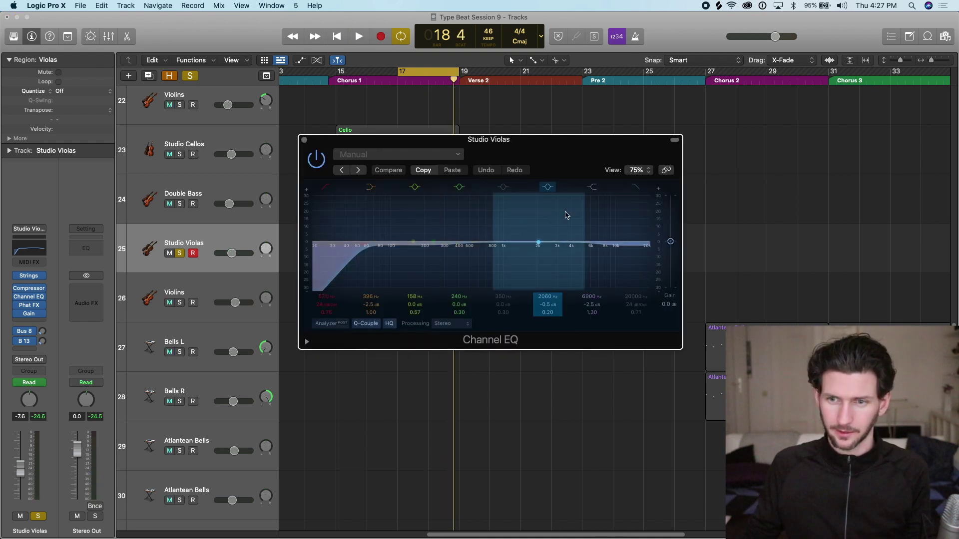
Set the high shelf in the Studio Violas Channel EQ to 2800 Hz at -2.9 dB and close the EQ
{"action": "left_click", "coordinate": [592, 186]}
{"action": "left_click", "coordinate": [592, 186]}
{"action": "left_click_drag", "start_coordinate": [599, 245], "coordinate": [555, 246]}
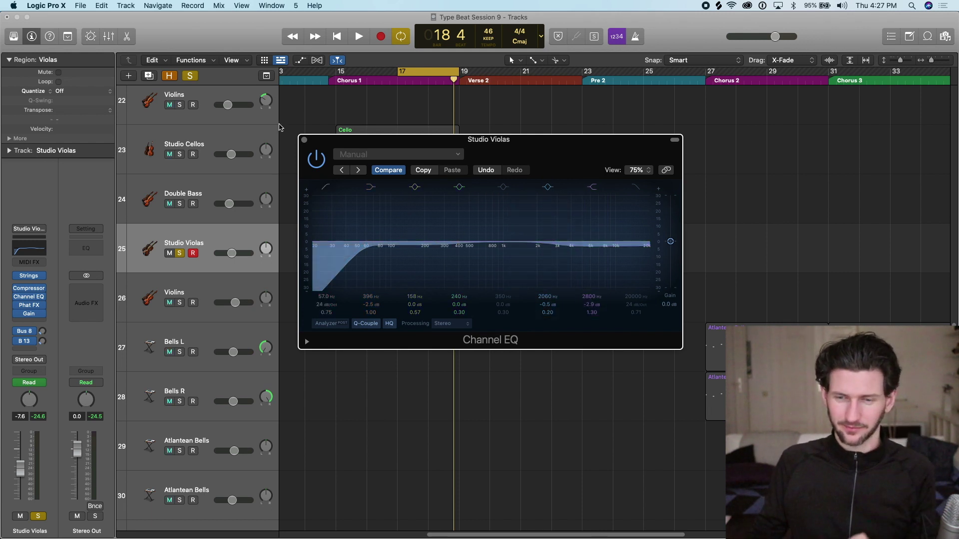
{"action": "left_click", "coordinate": [305, 141]}
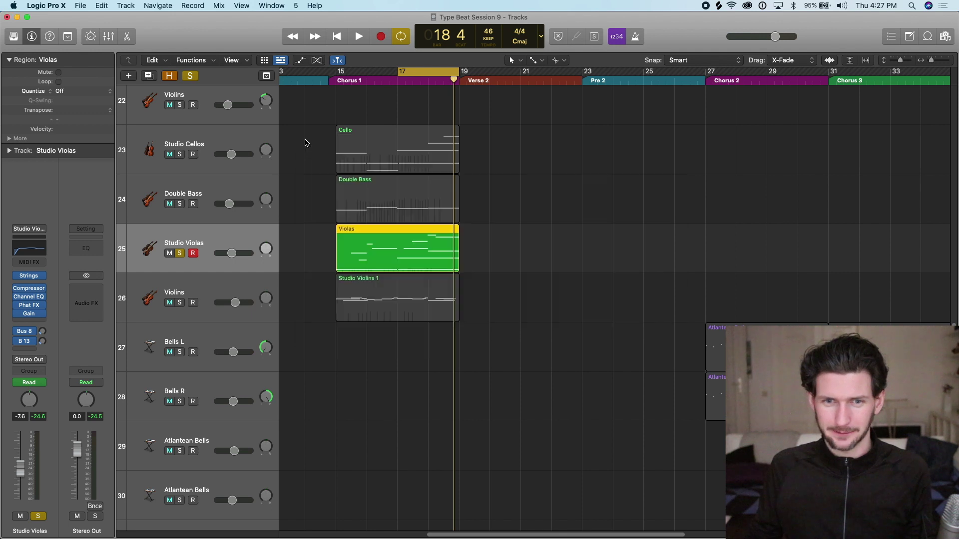
Extend the cycle range to cover bars 15 to 19 and take Studio Violas out of solo
{"action": "left_click_drag", "start_coordinate": [343, 75], "coordinate": [459, 75]}
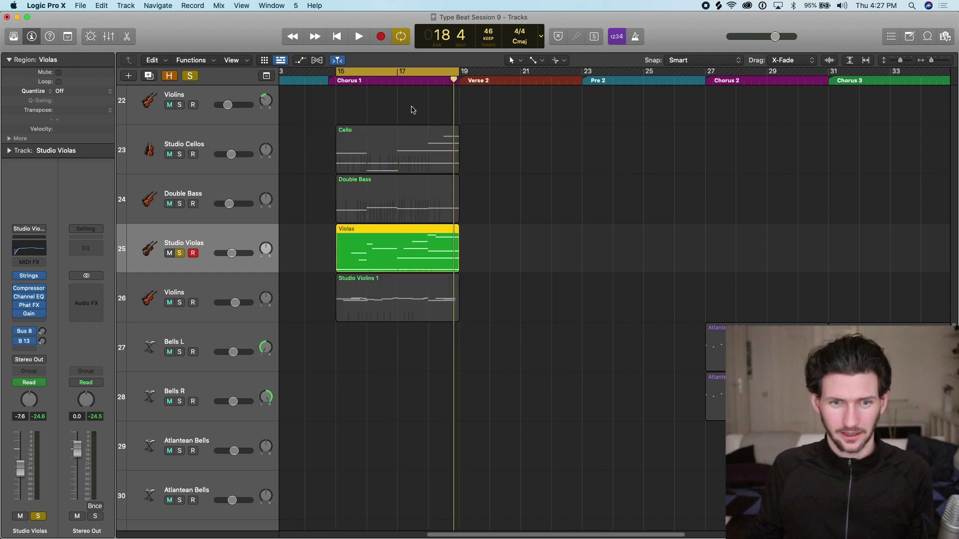
{"action": "left_click", "coordinate": [180, 254]}
Check which reverbs the two sends on the Studio Cellos track, Bus 8 and Bus 13, are routed to
{"action": "left_click", "coordinate": [230, 144]}
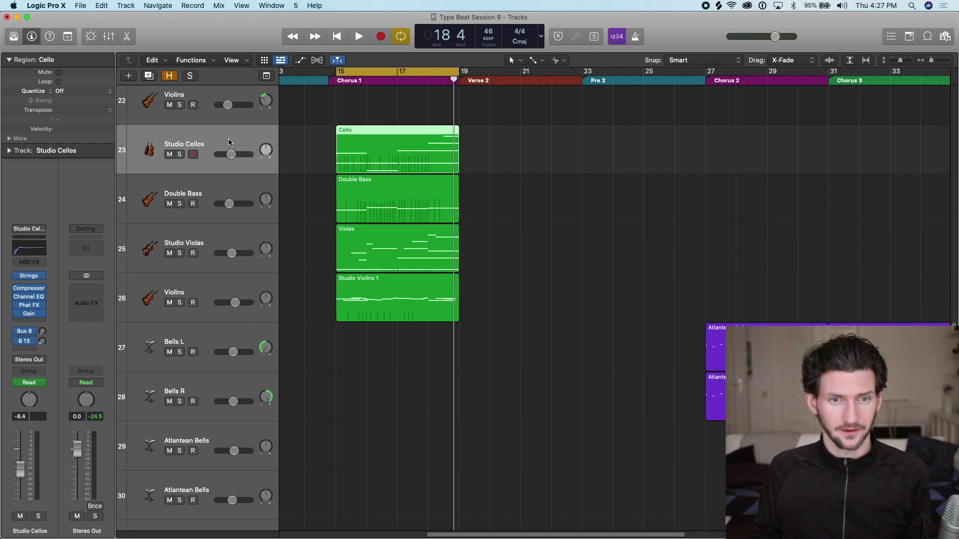
{"action": "left_click", "coordinate": [28, 333]}
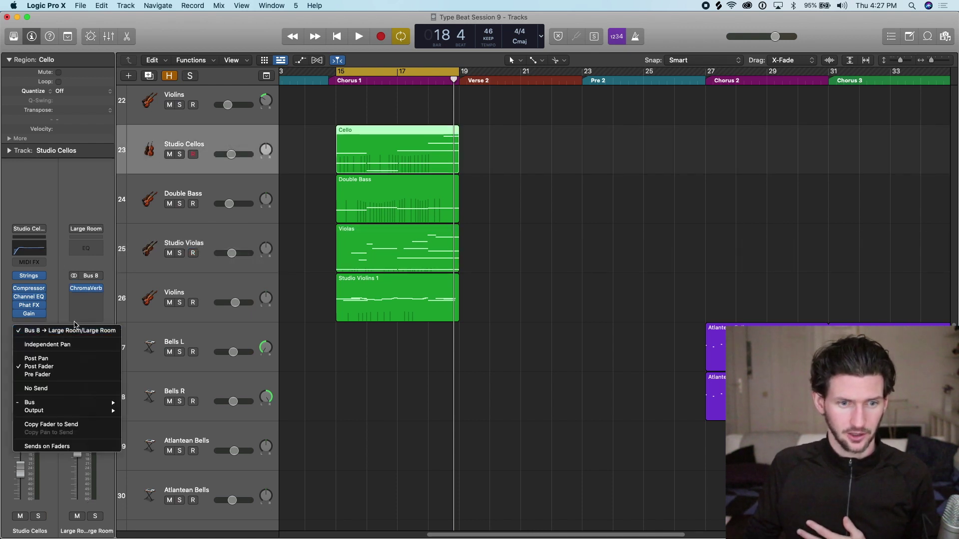
{"action": "left_click", "coordinate": [59, 322]}
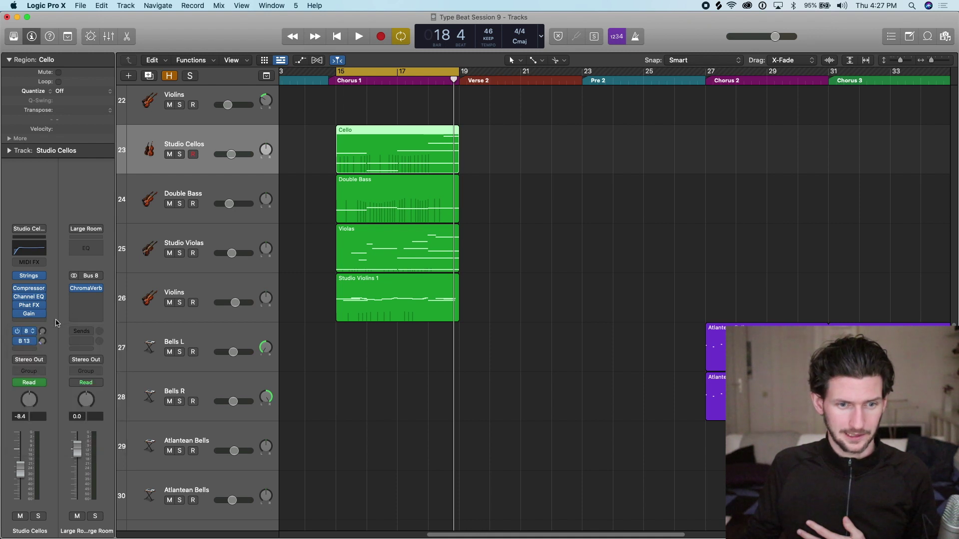
{"action": "left_click", "coordinate": [31, 343]}
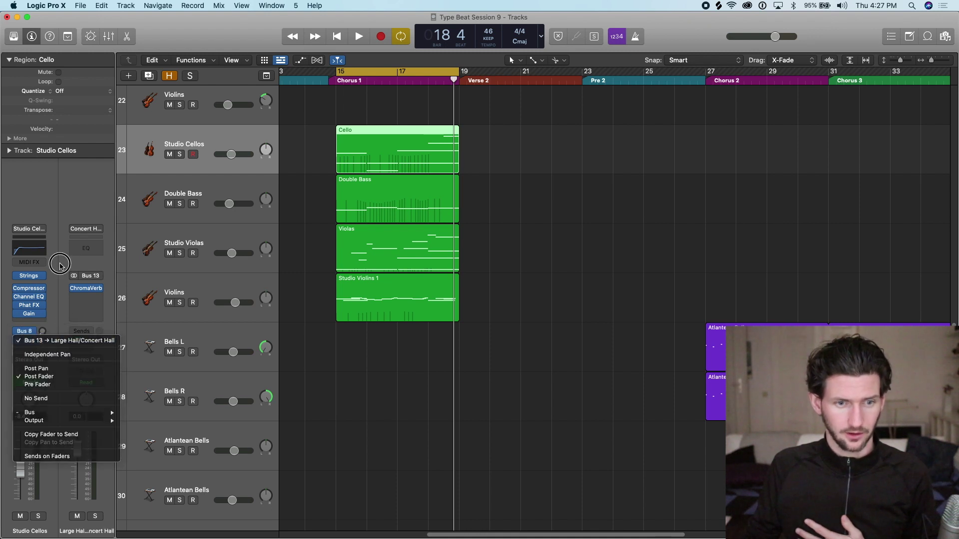
{"action": "left_click", "coordinate": [50, 342]}
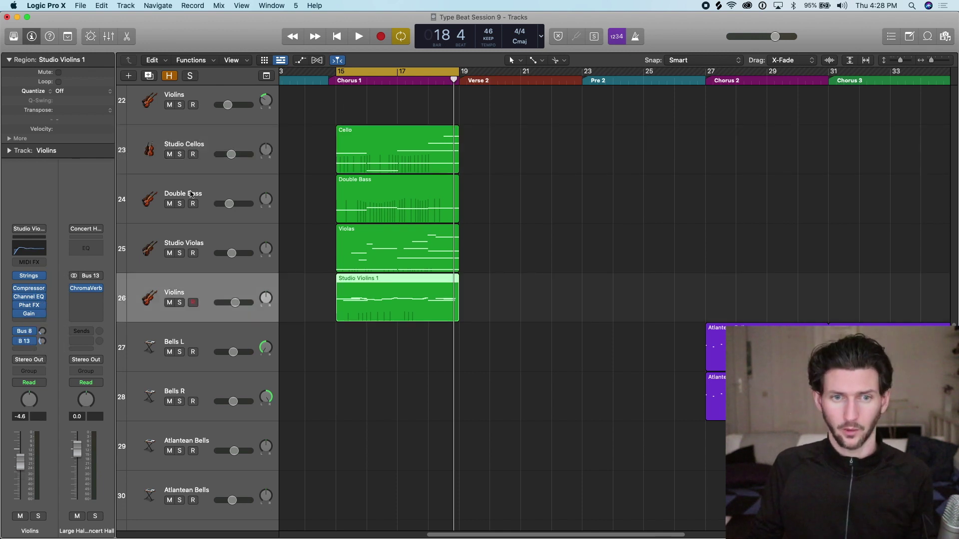
Move the Double Bass track above Studio Cellos and play it alone in solo
{"action": "left_click", "coordinate": [179, 155]}
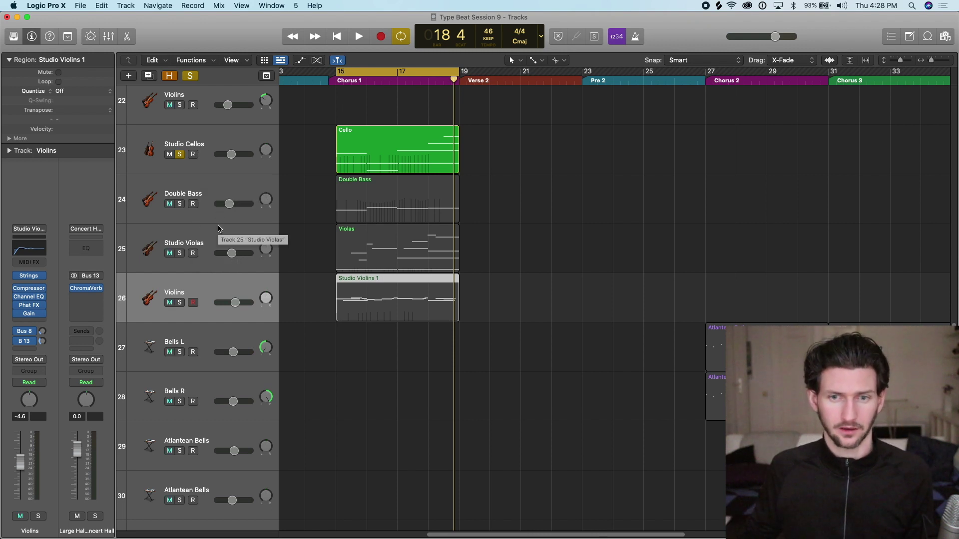
{"action": "left_click", "coordinate": [186, 200]}
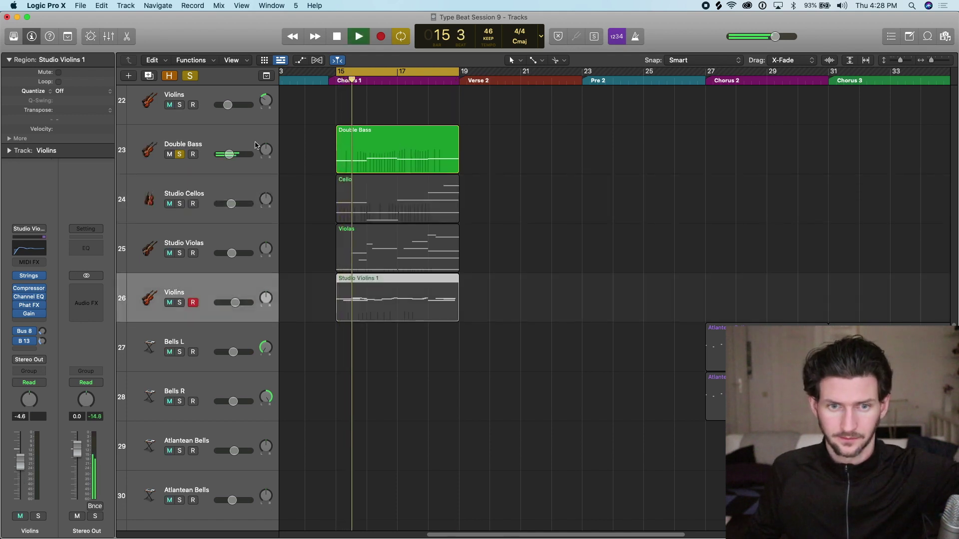
{"action": "left_click", "coordinate": [234, 153]}
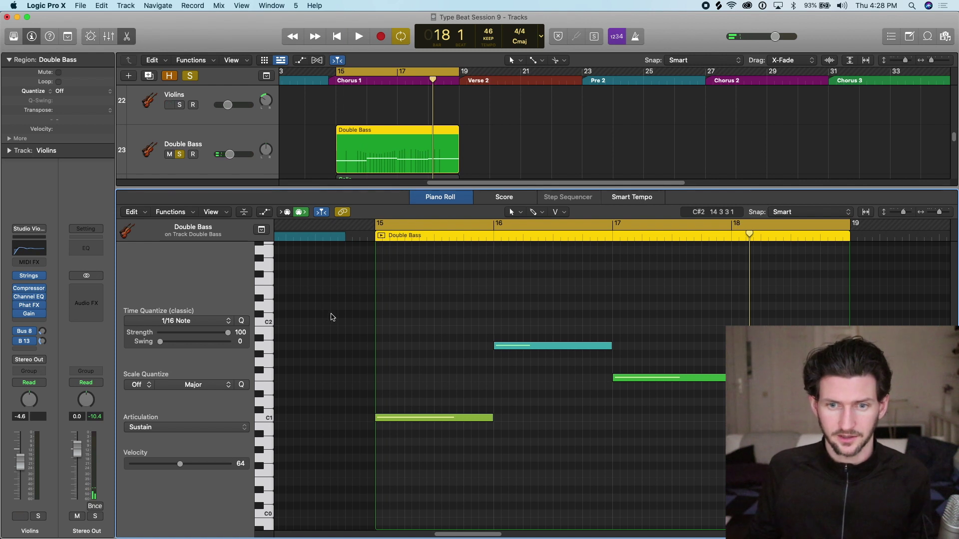
Show the Double Bass region's Ch. 1: Modulation, shift the whole curve to start at 51 during playback, and close the editor
{"action": "left_click", "coordinate": [264, 211]}
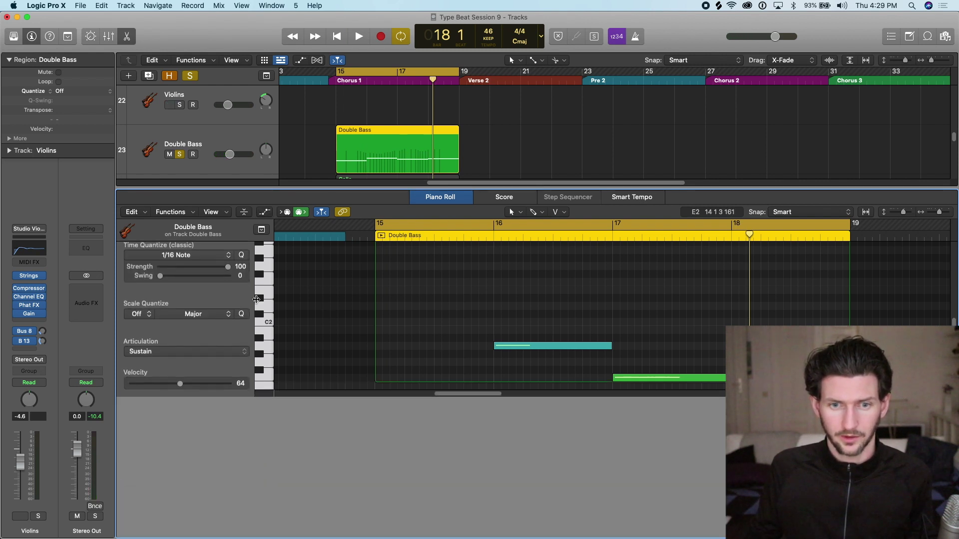
{"action": "left_click", "coordinate": [222, 472]}
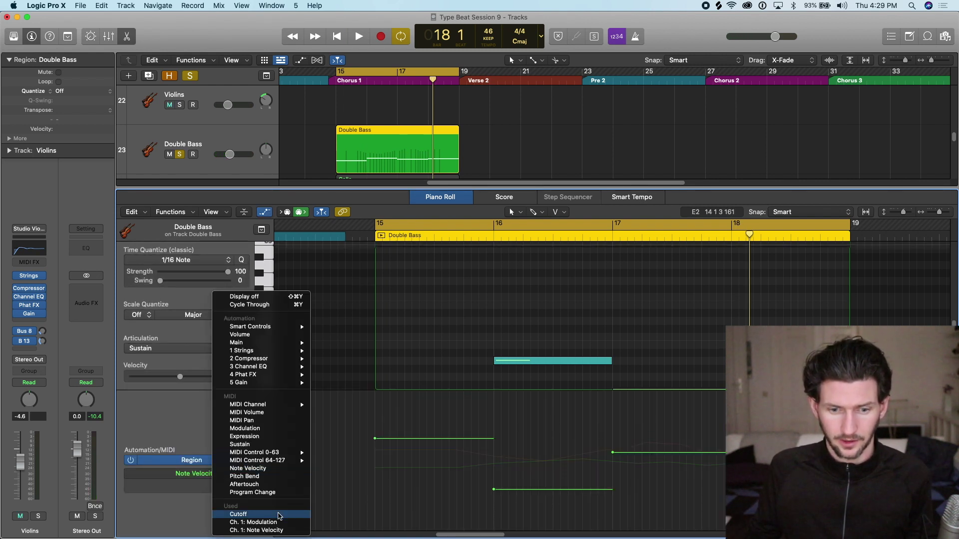
{"action": "left_click", "coordinate": [287, 521]}
{"action": "left_click_drag", "start_coordinate": [861, 460], "coordinate": [367, 458]}
{"action": "left_click_drag", "start_coordinate": [567, 459], "coordinate": [530, 486]}
{"action": "key", "text": "space"}
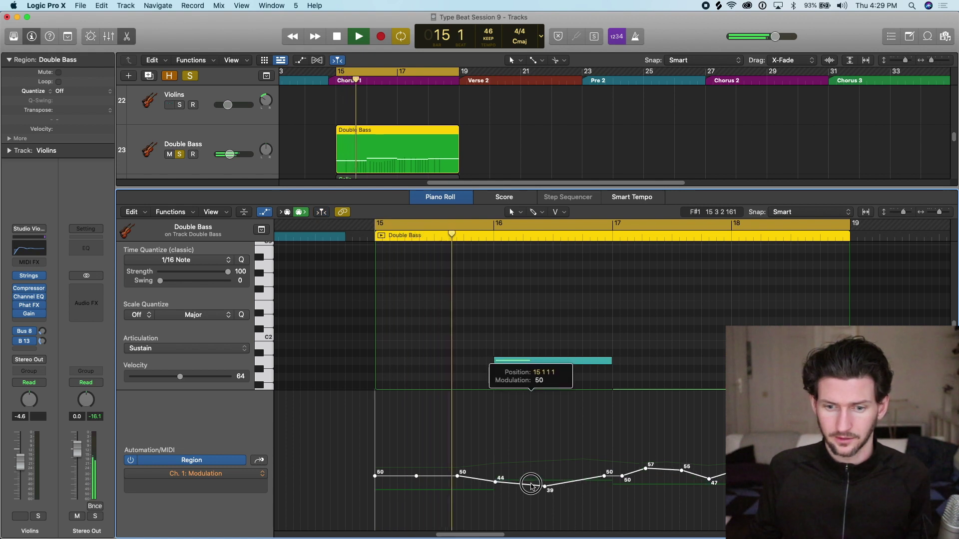
{"action": "left_click_drag", "start_coordinate": [530, 485], "coordinate": [530, 485]}
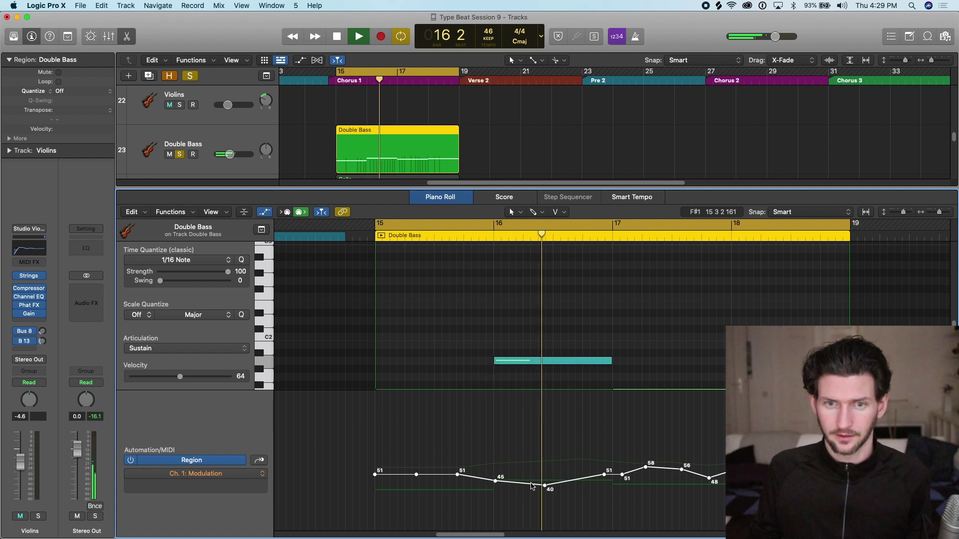
{"action": "key", "text": "space"}
{"action": "key", "text": "e"}
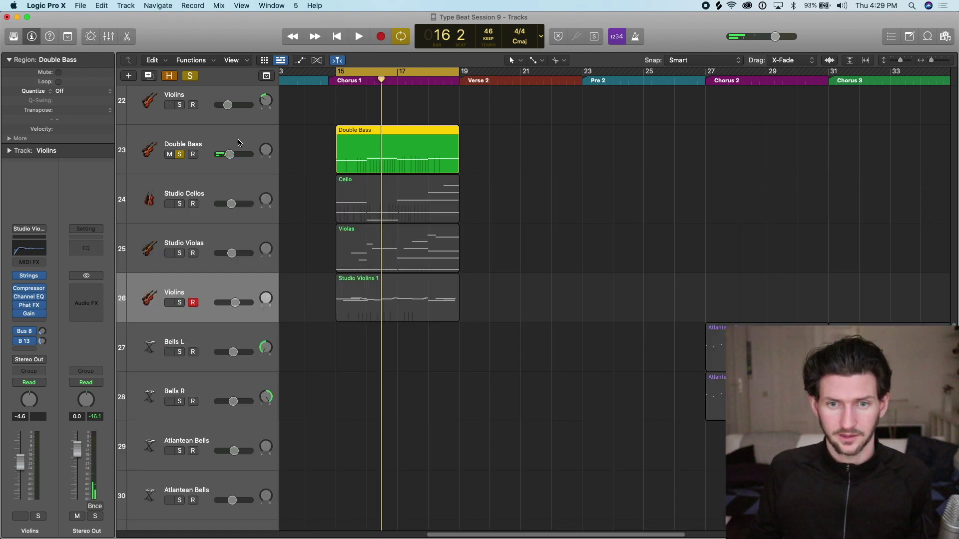
Solo Studio Cellos alongside Double Bass and adjust the Studio Cellos volume while auditioning both parts
{"action": "left_click", "coordinate": [180, 204]}
{"action": "key", "text": "space"}
{"action": "mouse_move", "coordinate": [230, 203]}
{"action": "left_mouse_down"}
{"action": "mouse_move", "coordinate": [273, 204]}
{"action": "mouse_move", "coordinate": [231, 205]}
{"action": "left_mouse_up"}
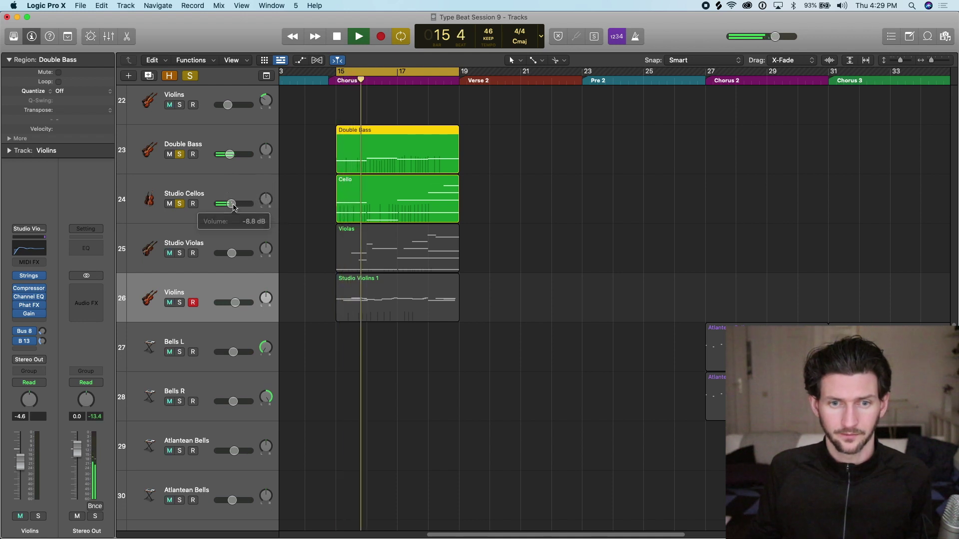
{"action": "key", "text": "space"}
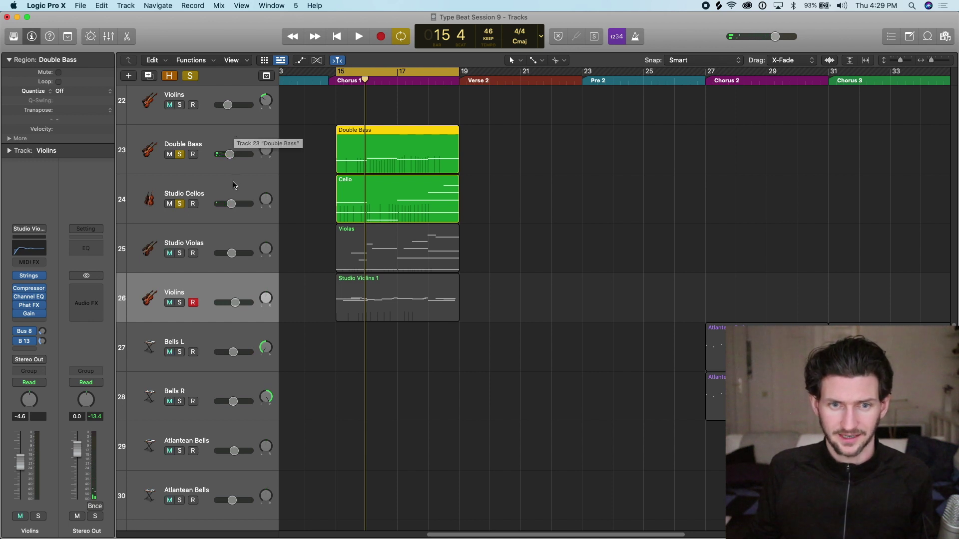
{"action": "left_click_drag", "start_coordinate": [230, 204], "coordinate": [278, 205]}
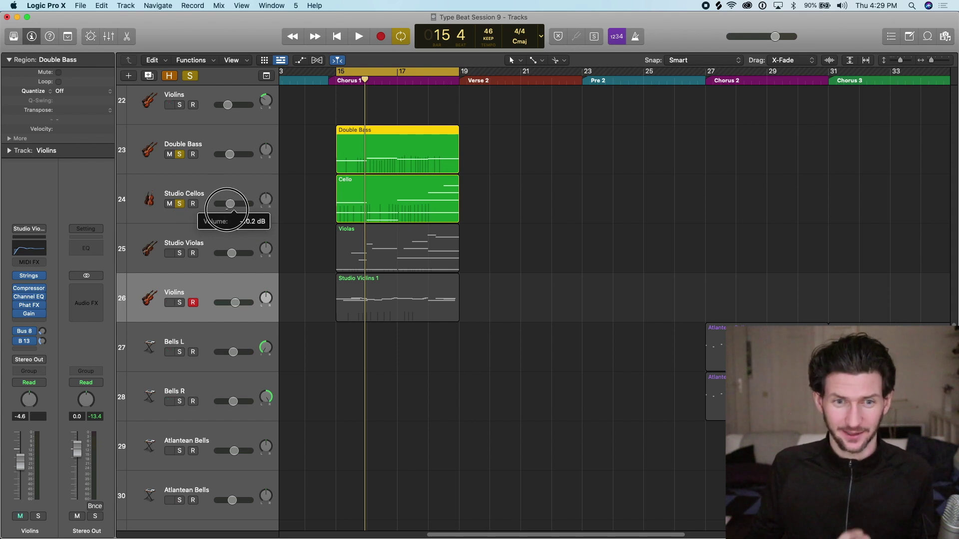
{"action": "key", "text": "space"}
{"action": "mouse_move", "coordinate": [235, 210]}
{"action": "left_mouse_down"}
{"action": "mouse_move", "coordinate": [274, 205]}
{"action": "mouse_move", "coordinate": [231, 204]}
{"action": "left_mouse_up"}
{"action": "key", "text": "space"}
Open the Cello region's notes and raise the A1 note in bar 16 by one octave to A2
{"action": "double_click", "coordinate": [390, 205]}
{"action": "left_click", "coordinate": [532, 332]}
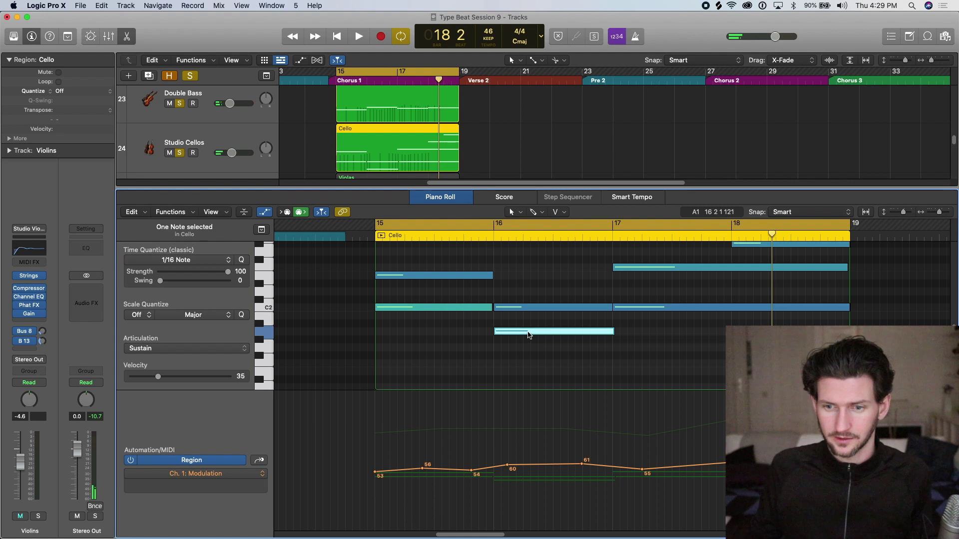
{"action": "scroll", "coordinate": [550, 344], "scroll_direction": "up", "scroll_amount": 3}
{"action": "key", "text": "alt+shift+Up"}
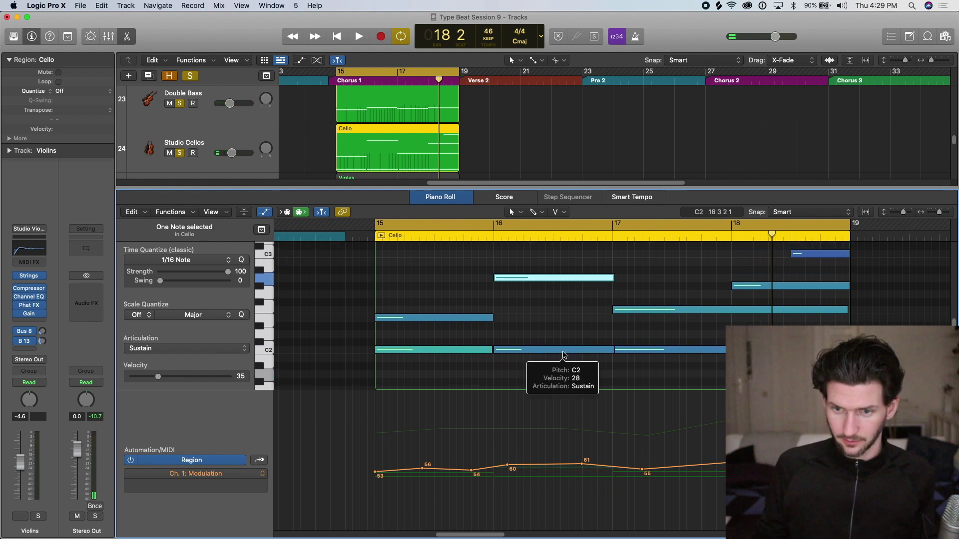
{"action": "left_click", "coordinate": [550, 328]}
{"action": "key", "text": "space"}
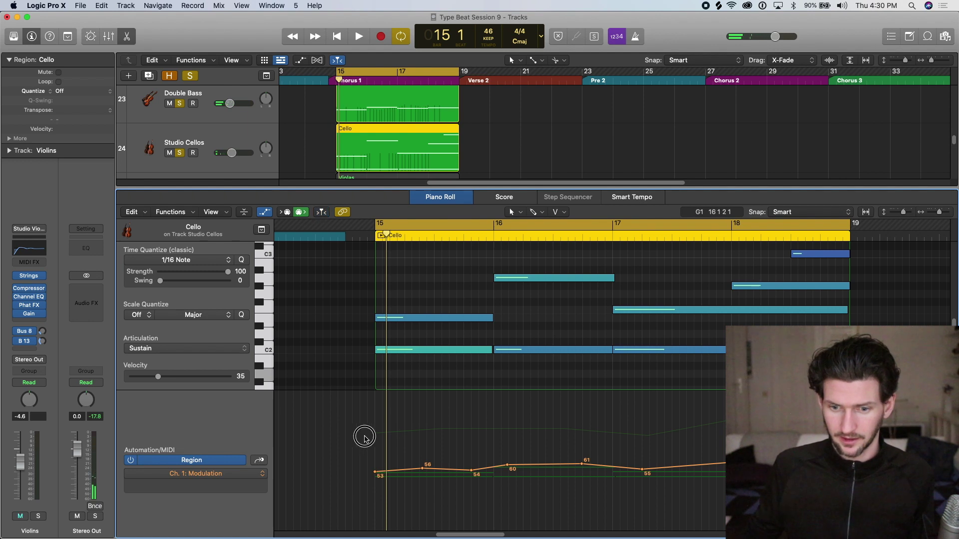
Lower the Cello region's whole modulation curve so it starts at 48, and close the editor
{"action": "left_click_drag", "start_coordinate": [365, 437], "coordinate": [856, 449]}
{"action": "left_click", "coordinate": [493, 461]}
{"action": "left_click_drag", "start_coordinate": [446, 471], "coordinate": [446, 476]}
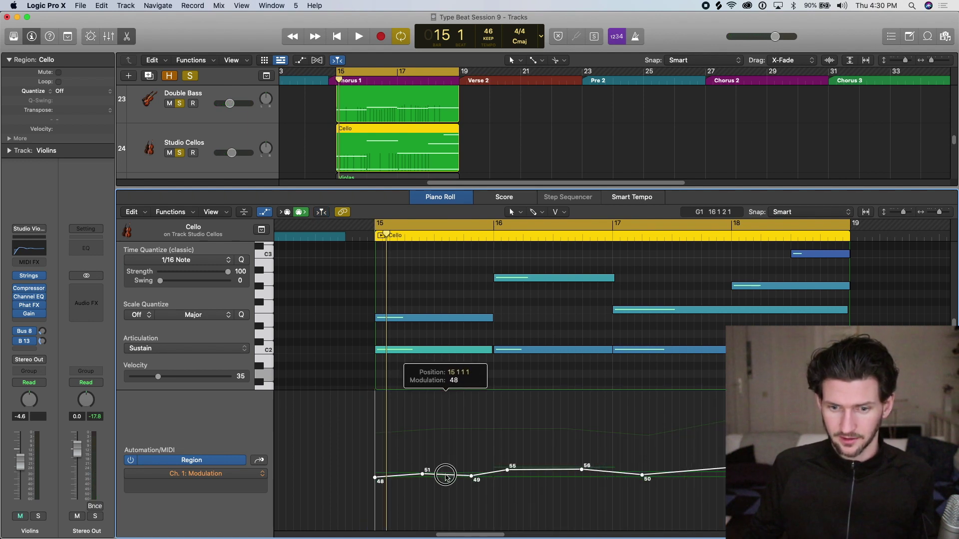
{"action": "key", "text": "e"}
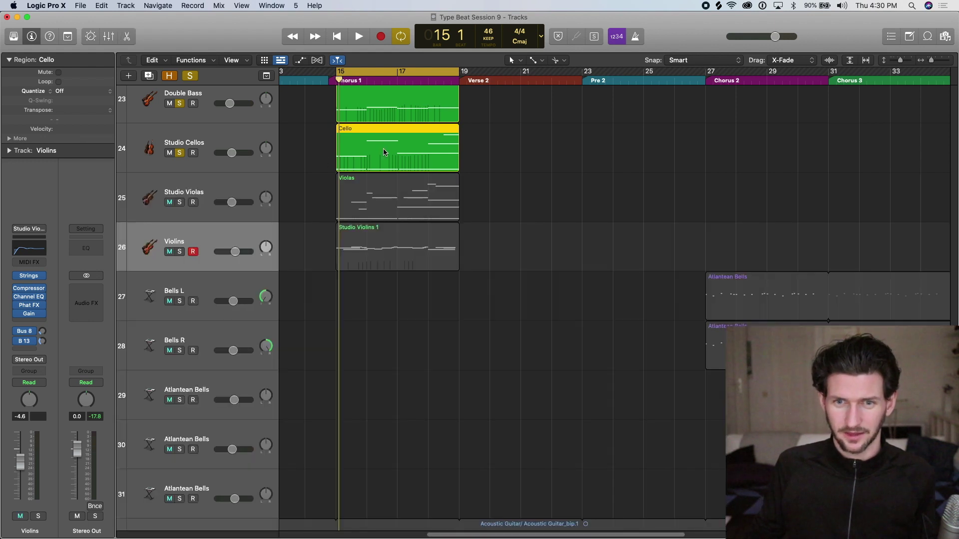
Try different Studio Cellos volumes while auditioning the part together with Double Bass
{"action": "scroll", "coordinate": [385, 153], "scroll_direction": "up", "scroll_amount": 2}
{"action": "key", "text": "space"}
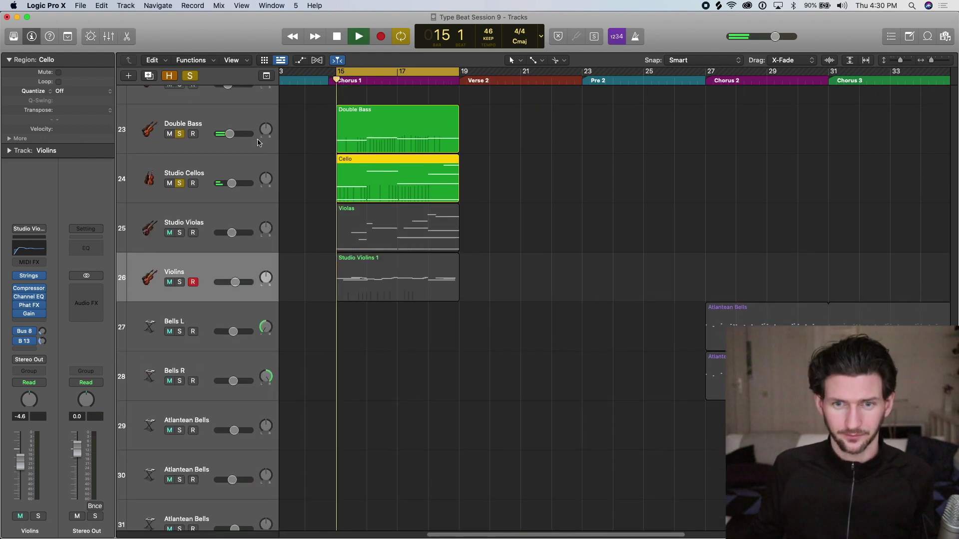
{"action": "left_click", "coordinate": [232, 184]}
{"action": "left_click_drag", "start_coordinate": [233, 183], "coordinate": [238, 183]}
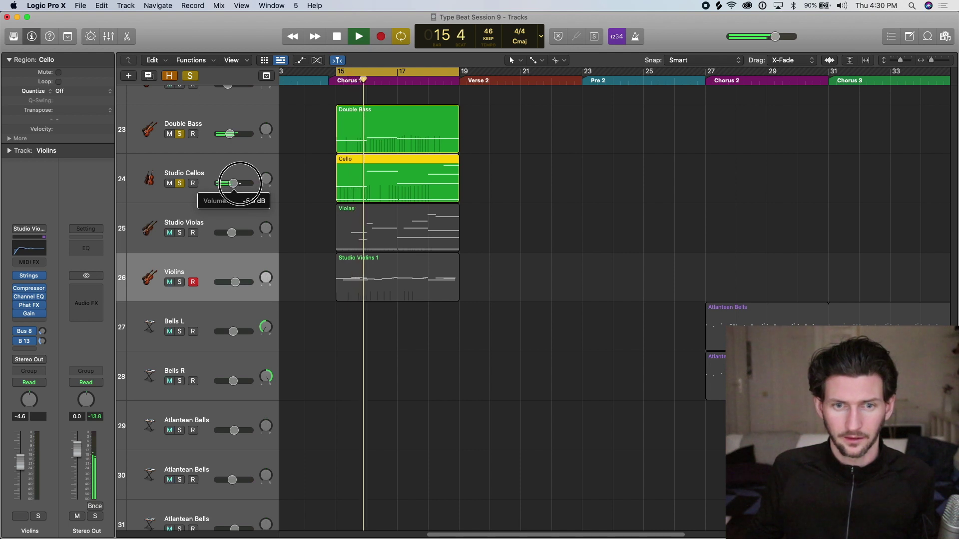
{"action": "left_click_drag", "start_coordinate": [239, 183], "coordinate": [231, 183]}
{"action": "key", "text": "space"}
Open the Cello region's notes and lower the bar 16 modulation points to 51 and 52
{"action": "key", "text": "p"}
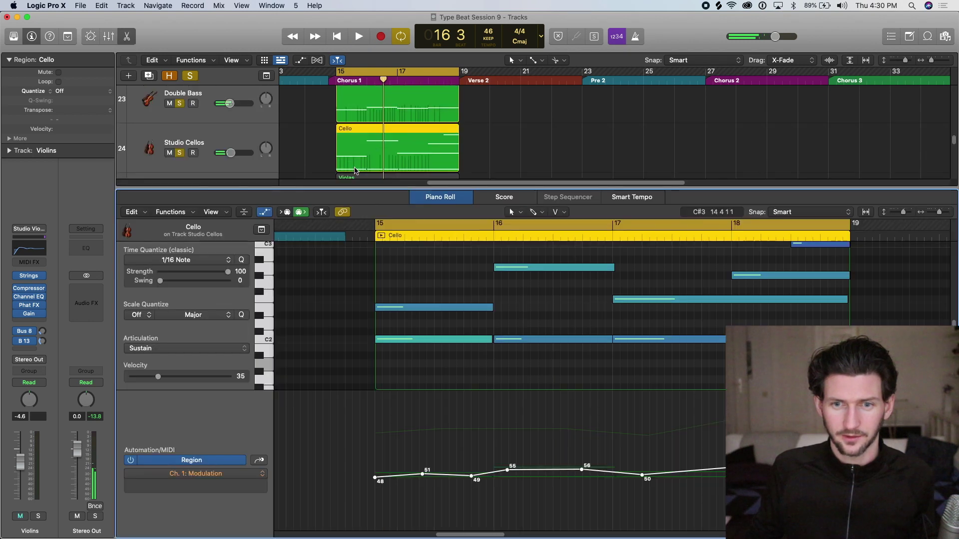
{"action": "left_click", "coordinate": [518, 269]}
{"action": "left_click_drag", "start_coordinate": [529, 468], "coordinate": [553, 477]}
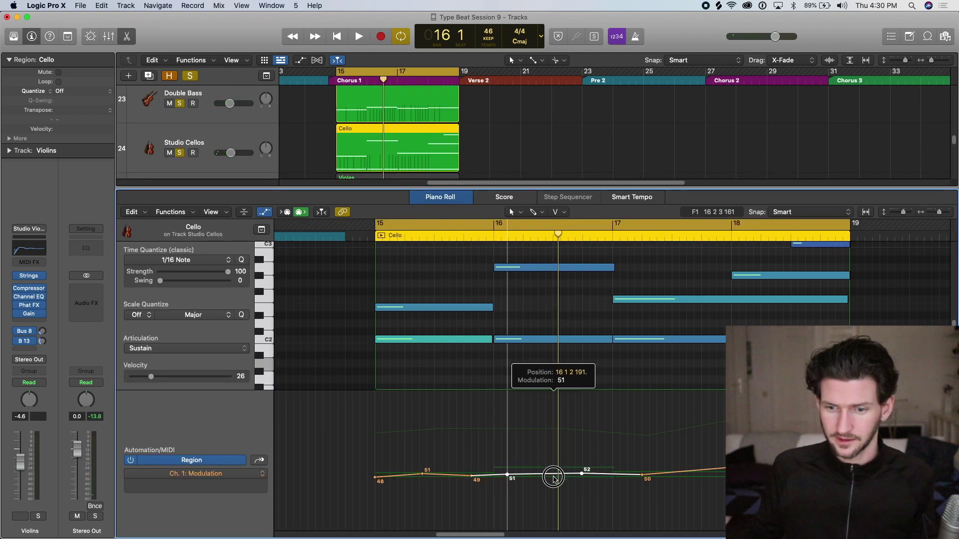
Show the Cello region's Cutoff automation, set the bar 16 segment to 69 %, start playback and close the editor
{"action": "left_click", "coordinate": [224, 474]}
{"action": "left_click", "coordinate": [262, 460]}
{"action": "left_click_drag", "start_coordinate": [495, 425], "coordinate": [535, 428]}
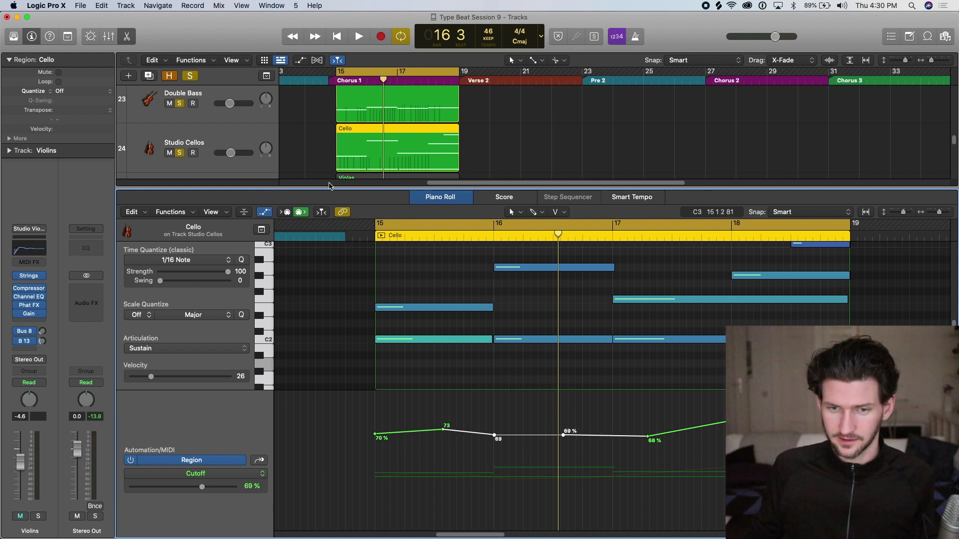
{"action": "key", "text": "space"}
{"action": "key", "text": "e"}
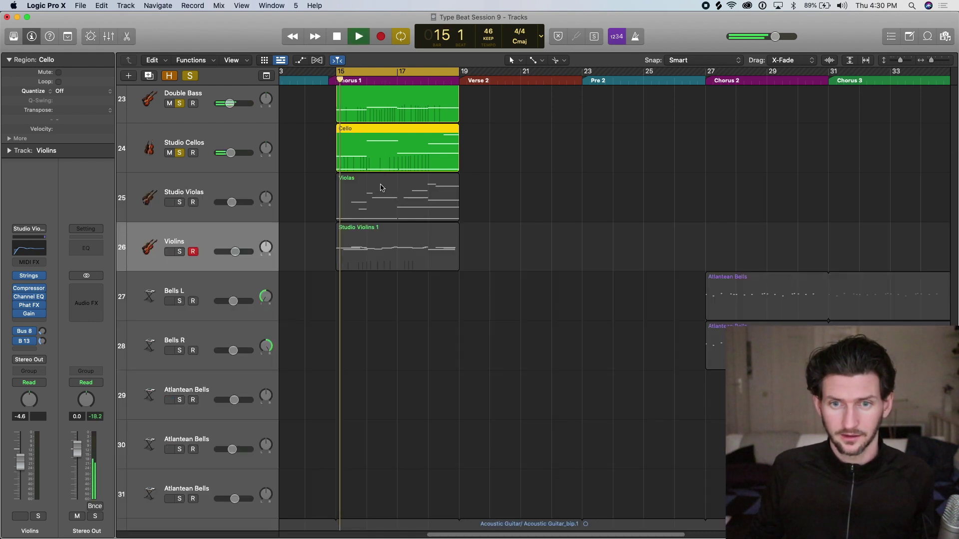
Set the Studio Cellos volume to -7.2 dB during playback
{"action": "left_click", "coordinate": [230, 153]}
{"action": "left_click_drag", "start_coordinate": [231, 153], "coordinate": [232, 152]}
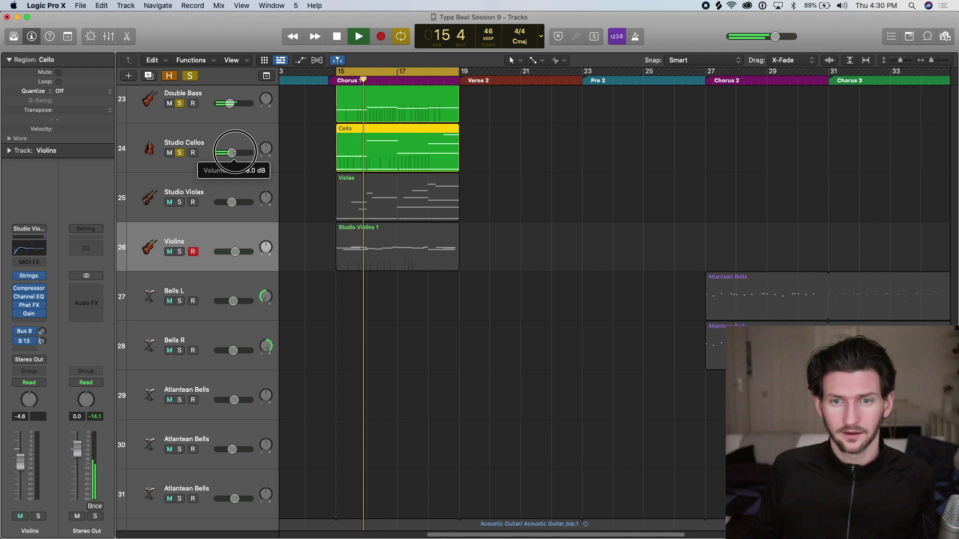
{"action": "left_click_drag", "start_coordinate": [231, 152], "coordinate": [233, 152]}
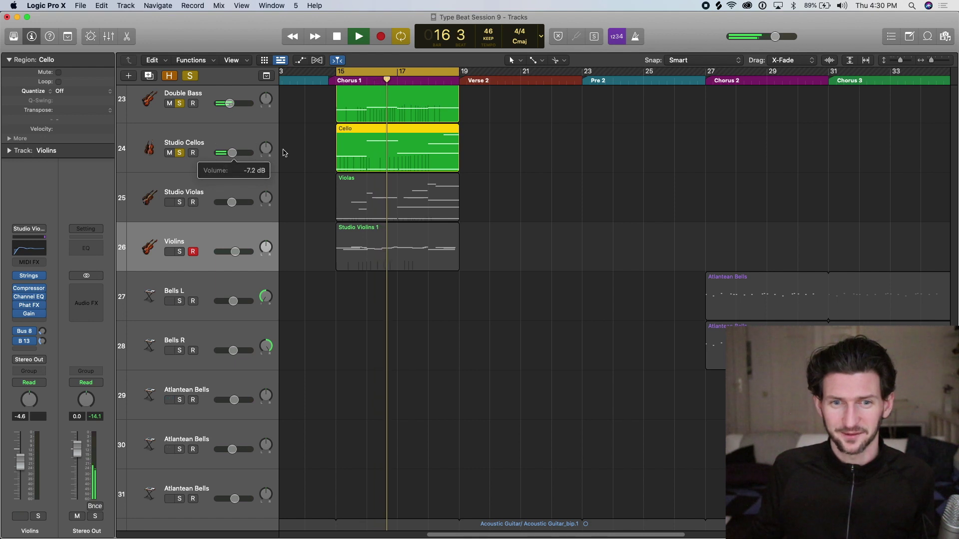
Raise the Cello region's Cutoff segment in bar 16 to 71 %, restart playback and close the editor
{"action": "double_click", "coordinate": [395, 151]}
{"action": "left_click_drag", "start_coordinate": [530, 439], "coordinate": [530, 435]}
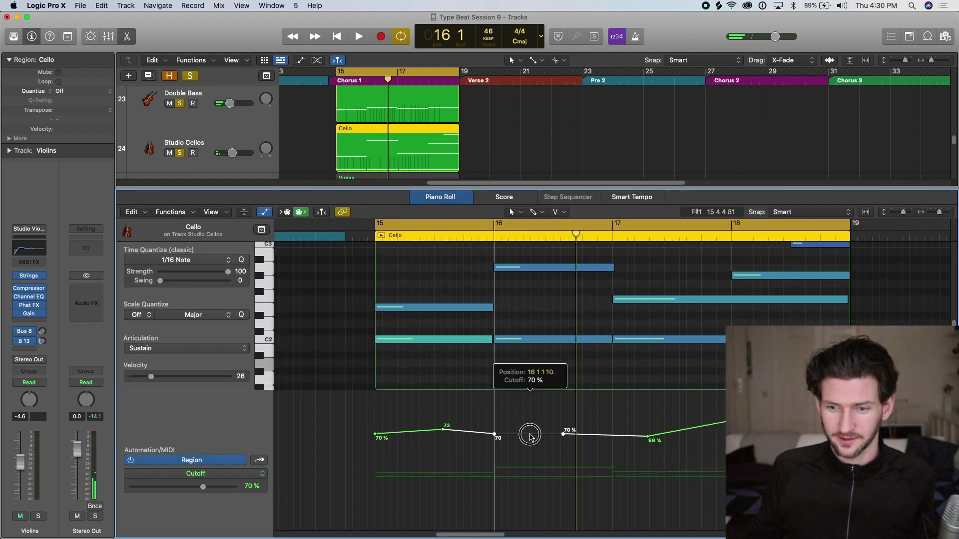
{"action": "key", "text": "space"}
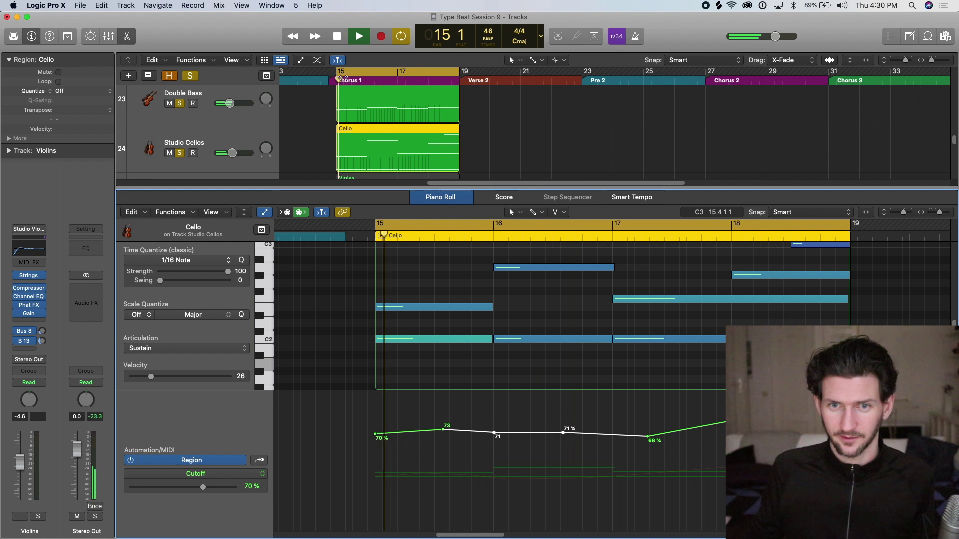
{"action": "key", "text": "e"}
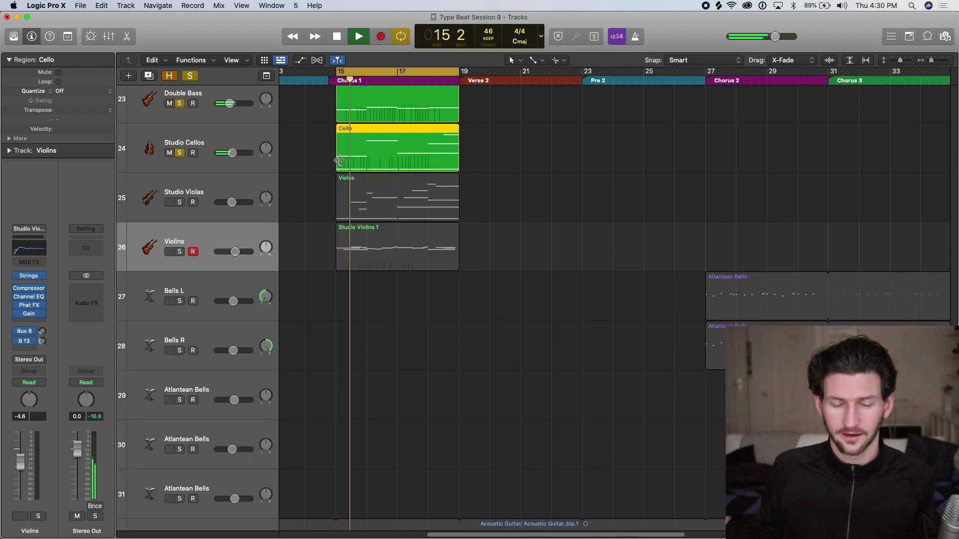
Turn off the cycle and listen to Double Bass and Studio Cellos through the end of Chorus 1
{"action": "scroll", "coordinate": [263, 183], "scroll_direction": "up", "scroll_amount": 2}
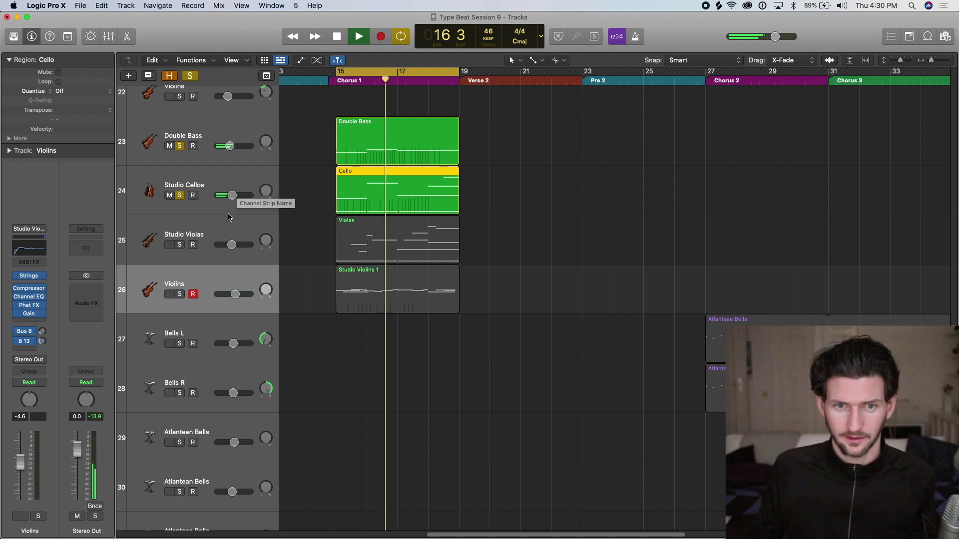
{"action": "key", "text": "space"}
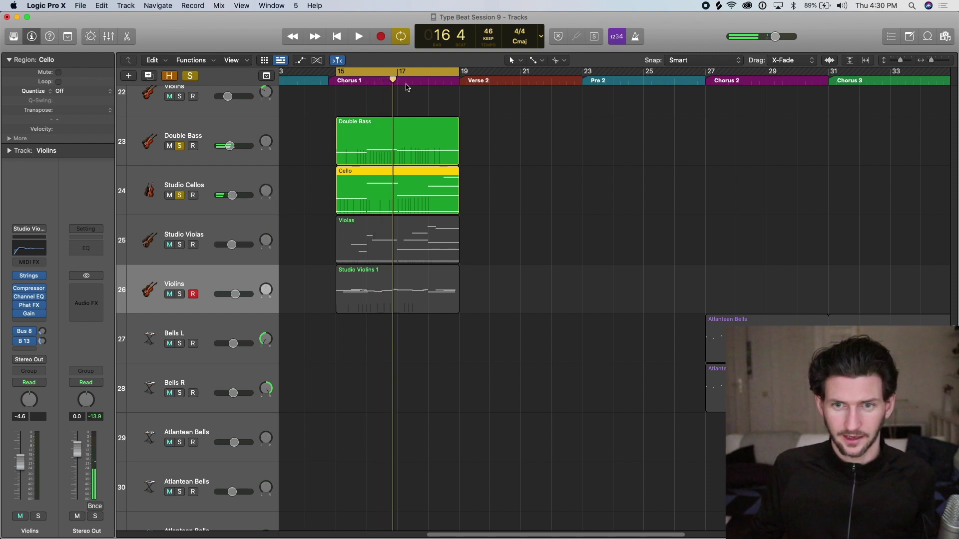
{"action": "left_click", "coordinate": [394, 78]}
{"action": "key", "text": "space"}
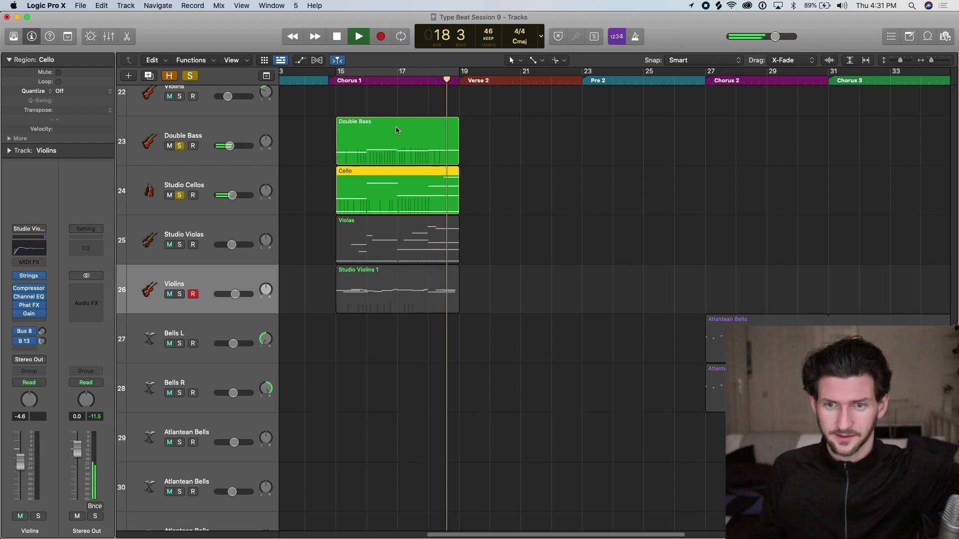
{"action": "key", "text": "space"}
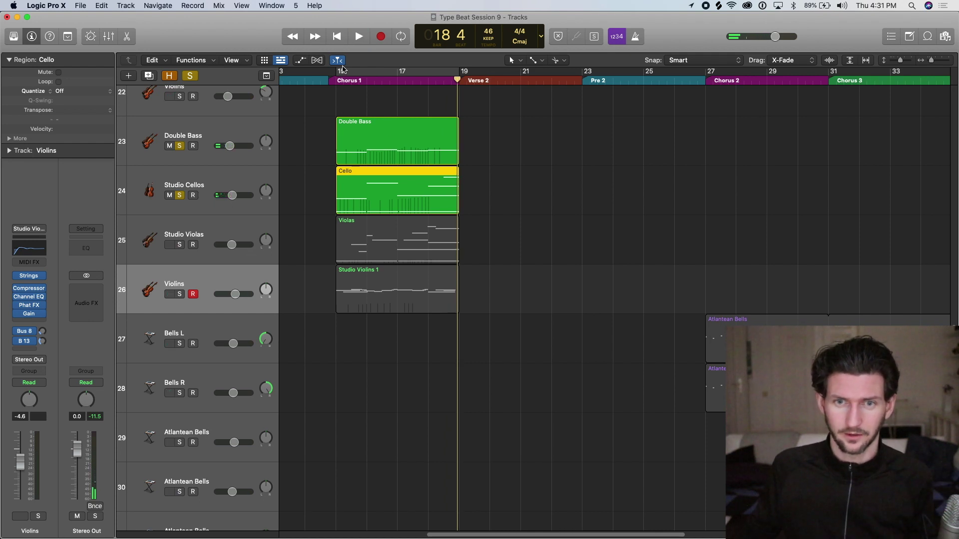
Solo Studio Violas with the lower strings and reduce its volume to about -11 dB while cycling Chorus 1
{"action": "left_click", "coordinate": [180, 244]}
{"action": "key", "text": "space"}
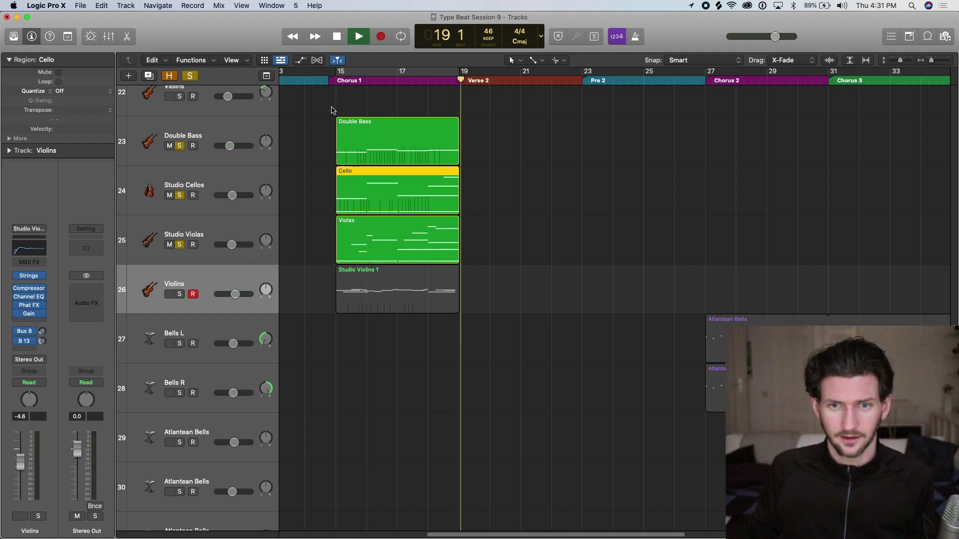
{"action": "key", "text": "space"}
{"action": "mouse_move", "coordinate": [233, 245]}
{"action": "left_mouse_down"}
{"action": "mouse_move", "coordinate": [250, 244]}
{"action": "mouse_move", "coordinate": [224, 246]}
{"action": "left_mouse_up"}
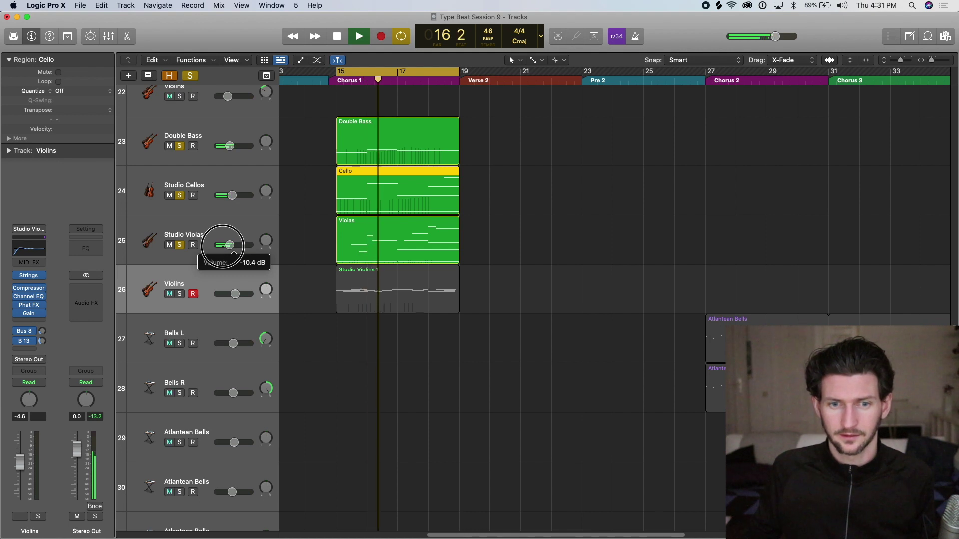
{"action": "left_click_drag", "start_coordinate": [223, 247], "coordinate": [221, 246]}
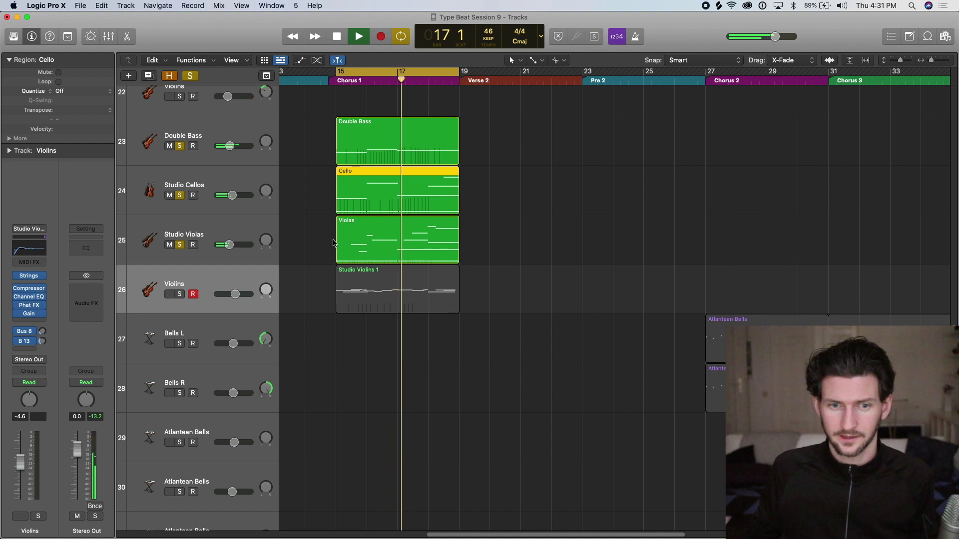
{"action": "left_click", "coordinate": [229, 245]}
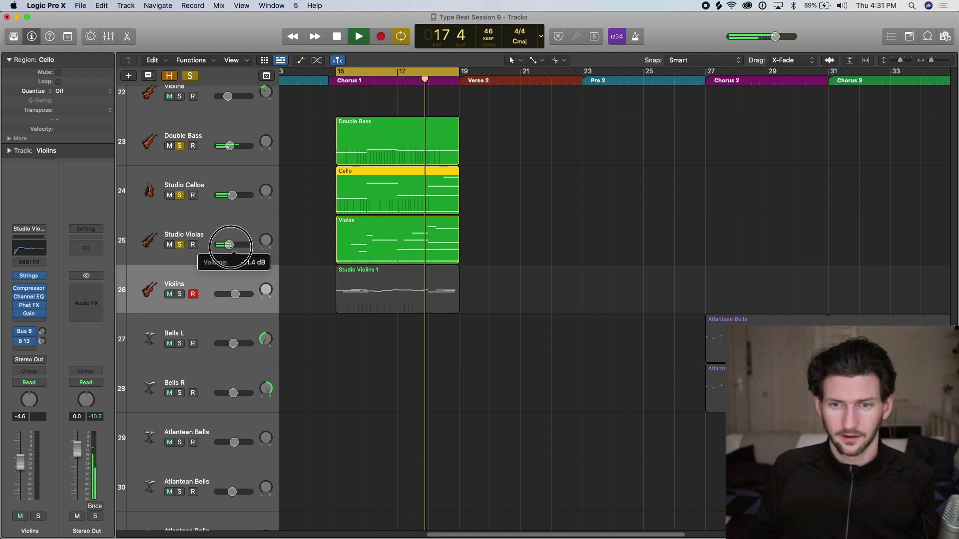
{"action": "left_click_drag", "start_coordinate": [229, 245], "coordinate": [230, 245]}
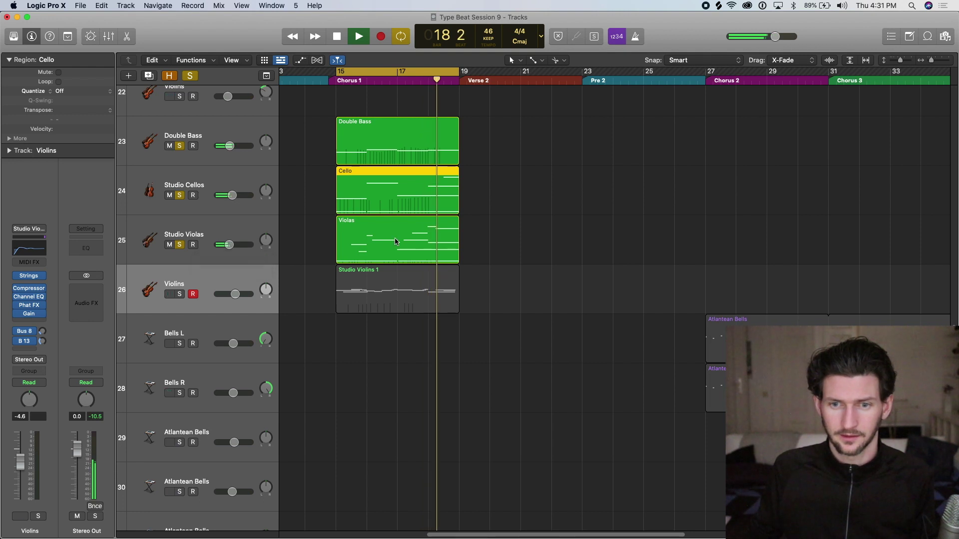
Open the Violas region's notes, set the E4 note at bar 18 to velocity 39, and place the playhead at bar 18
{"action": "key", "text": "space"}
{"action": "double_click", "coordinate": [419, 242]}
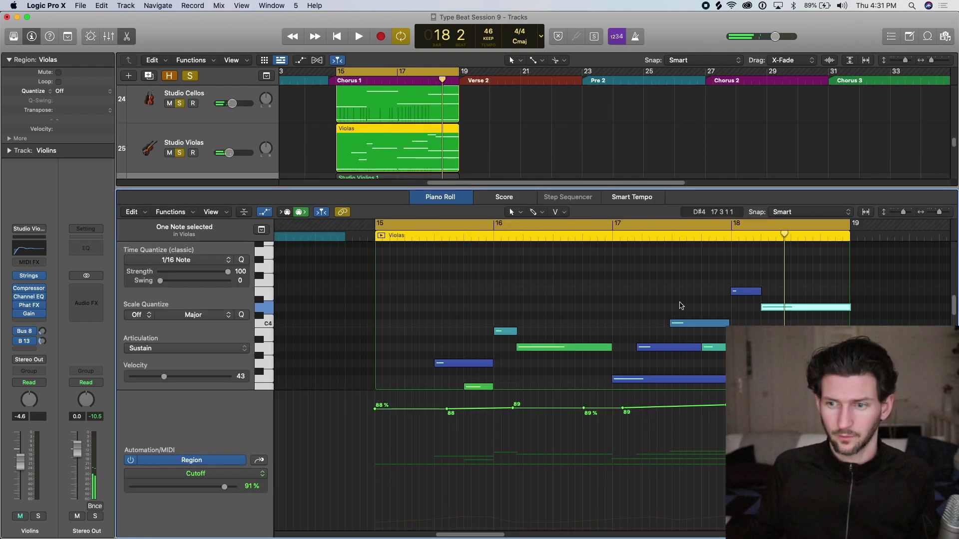
{"action": "left_click", "coordinate": [742, 294]}
{"action": "mouse_move", "coordinate": [744, 294]}
{"action": "left_mouse_down"}
{"action": "mouse_move", "coordinate": [744, 278]}
{"action": "mouse_move", "coordinate": [782, 317]}
{"action": "mouse_move", "coordinate": [753, 289]}
{"action": "left_mouse_up"}
{"action": "left_click", "coordinate": [718, 324]}
{"action": "left_click", "coordinate": [777, 308]}
{"action": "left_click", "coordinate": [433, 79]}
{"action": "left_click", "coordinate": [426, 74]}
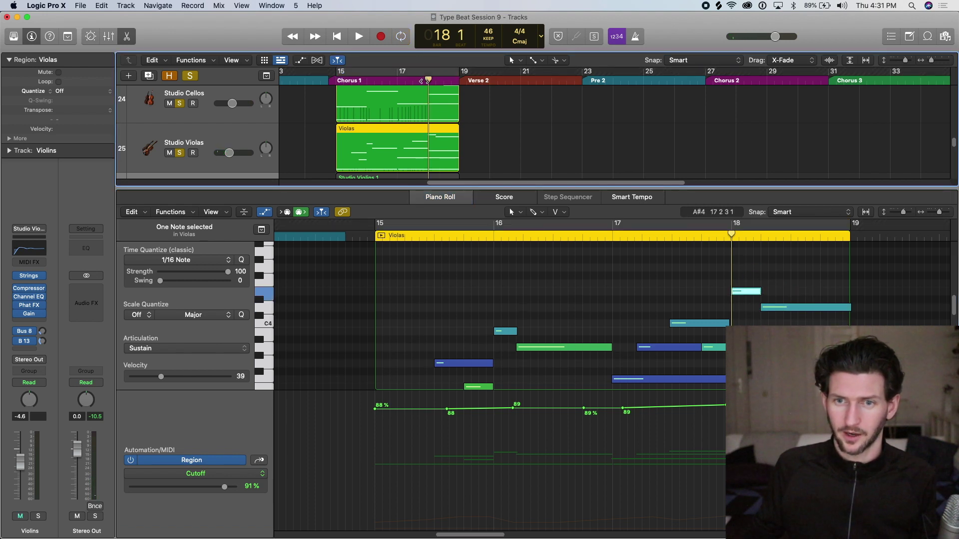
Compare the Violas region's E4, D4 and C4 notes around bar 18 in playback and fine-tune the C4 velocity to 28
{"action": "left_click_drag", "start_coordinate": [749, 292], "coordinate": [779, 315]}
{"action": "key", "text": "space"}
{"action": "left_click", "coordinate": [428, 80]}
{"action": "left_click", "coordinate": [738, 293]}
{"action": "left_click", "coordinate": [792, 308]}
{"action": "left_click", "coordinate": [707, 324]}
{"action": "left_click_drag", "start_coordinate": [706, 327], "coordinate": [706, 330]}
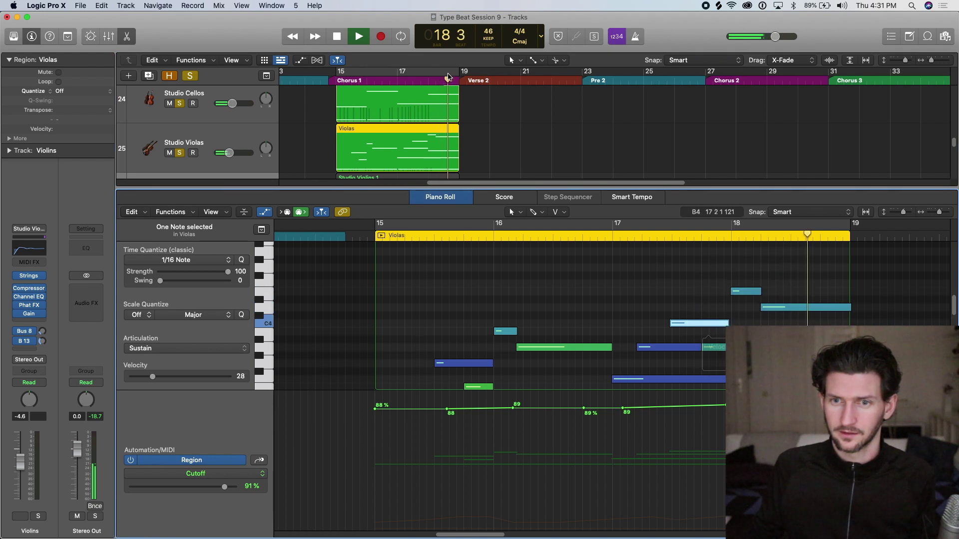
Replay the end of the Violas part, select its last E4 and D4 notes, and close the editor during playback
{"action": "left_click", "coordinate": [422, 81]}
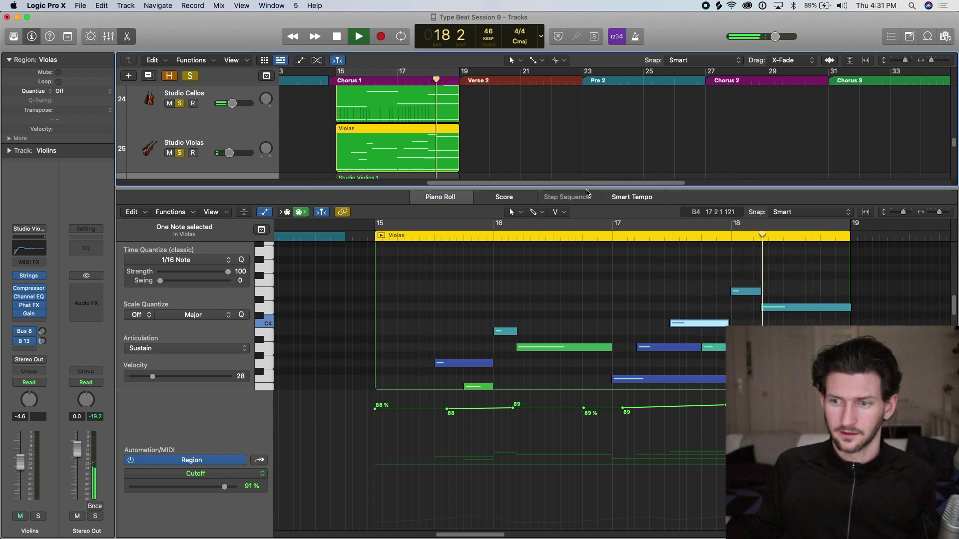
{"action": "left_click", "coordinate": [408, 75]}
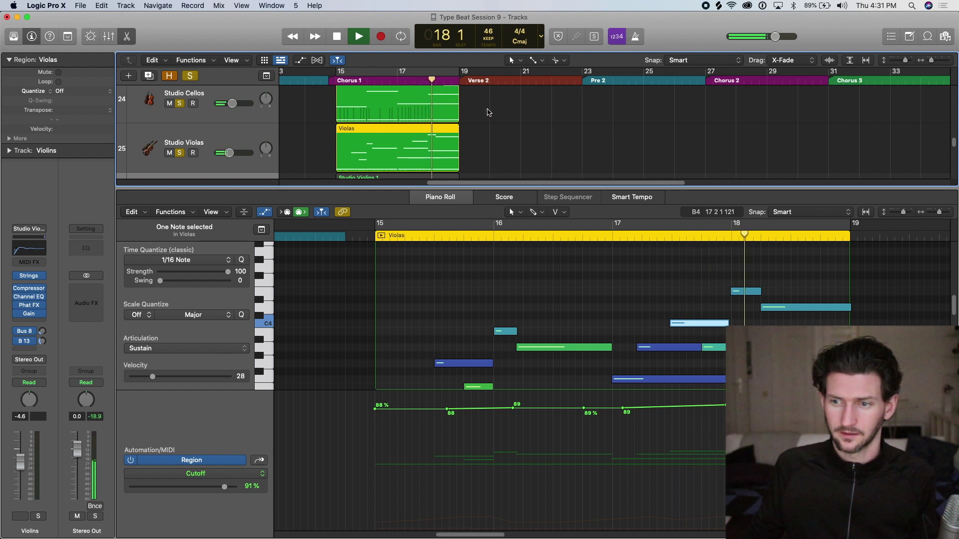
{"action": "key", "text": "space"}
{"action": "mouse_move", "coordinate": [754, 281]}
{"action": "left_mouse_down"}
{"action": "mouse_move", "coordinate": [788, 316]}
{"action": "mouse_move", "coordinate": [744, 294]}
{"action": "left_mouse_up"}
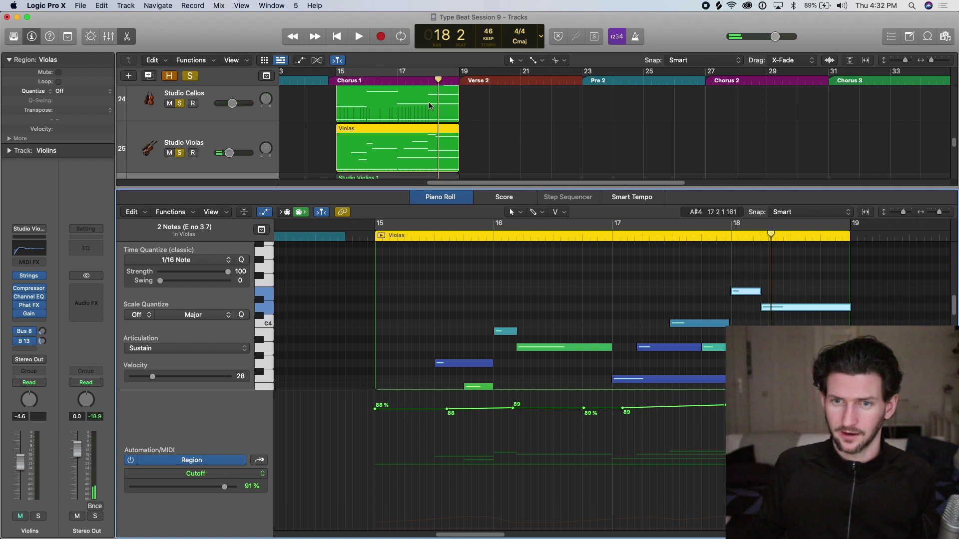
{"action": "key", "text": "space"}
{"action": "key", "text": "e"}
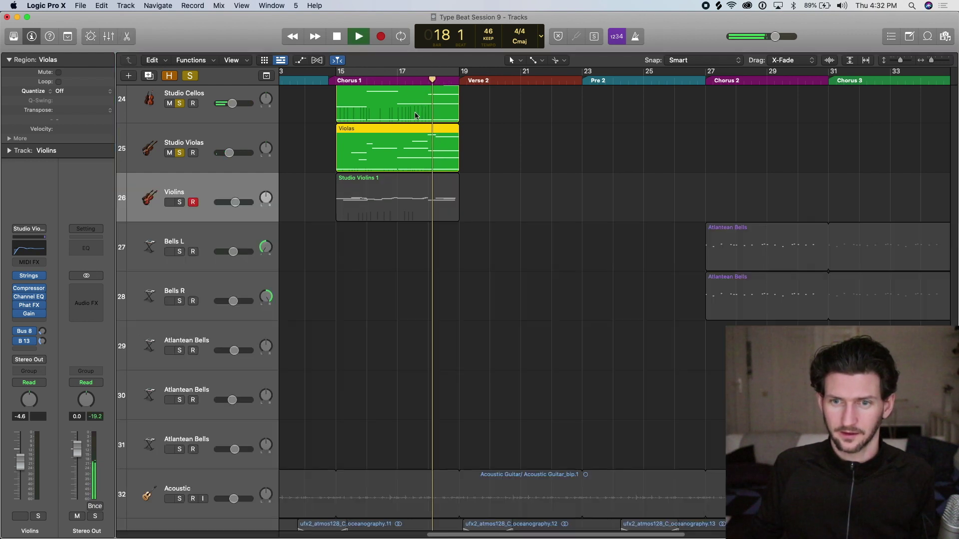
Solo Violins alongside the other three string tracks and cycle Chorus 1 from bar 15 to 19
{"action": "key", "text": "super+Left"}
{"action": "key", "text": "super+Left"}
{"action": "key", "text": "super+Left"}
{"action": "scroll", "coordinate": [355, 175], "scroll_direction": "up", "scroll_amount": 3}
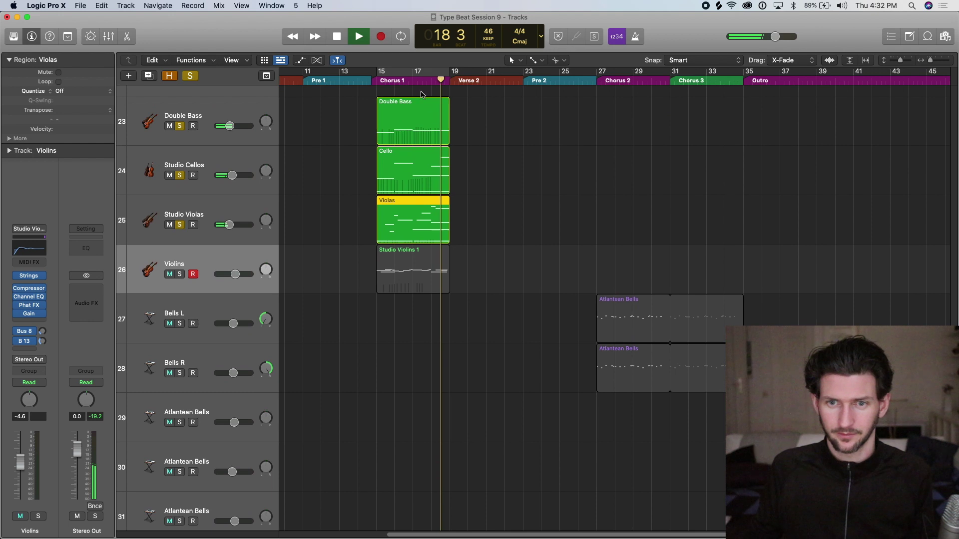
{"action": "key", "text": "space"}
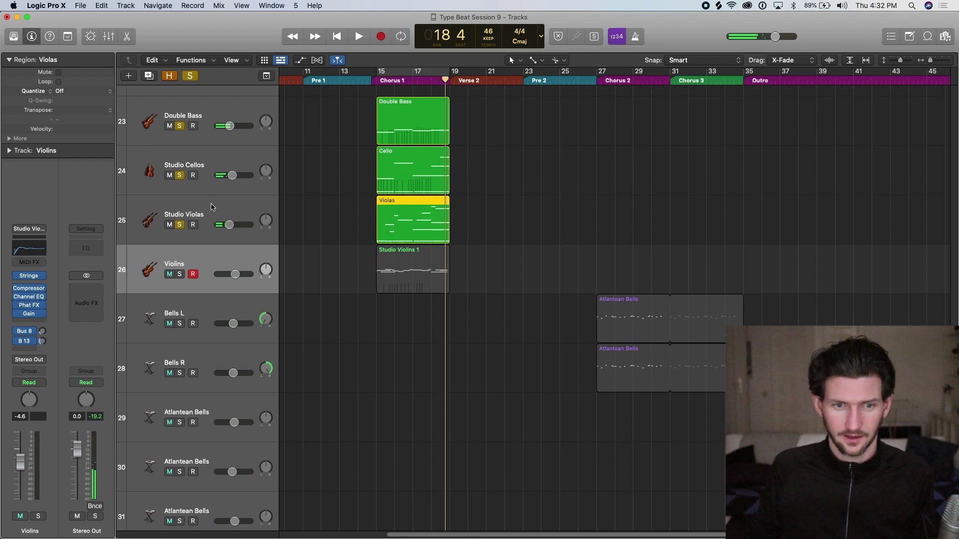
{"action": "left_click", "coordinate": [179, 274]}
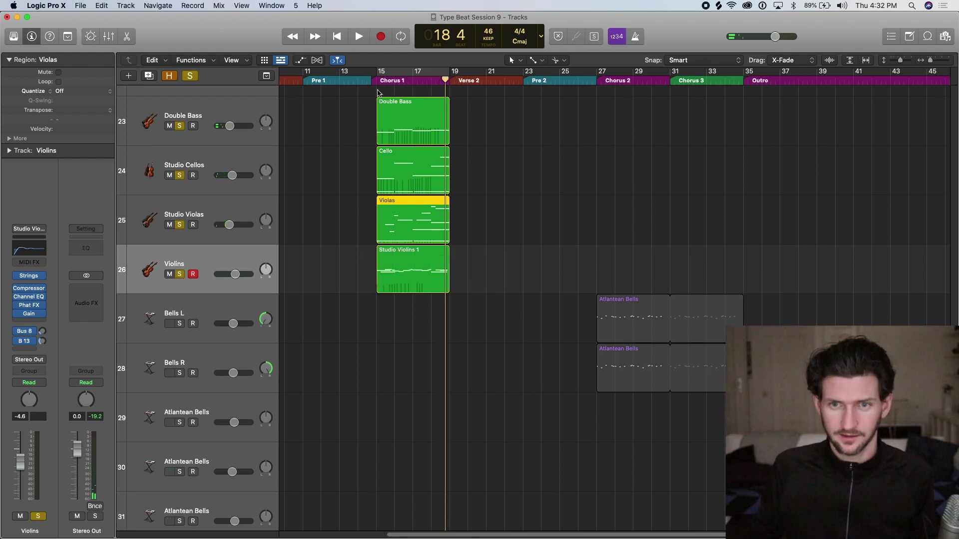
{"action": "key", "text": "space"}
{"action": "key", "text": "space"}
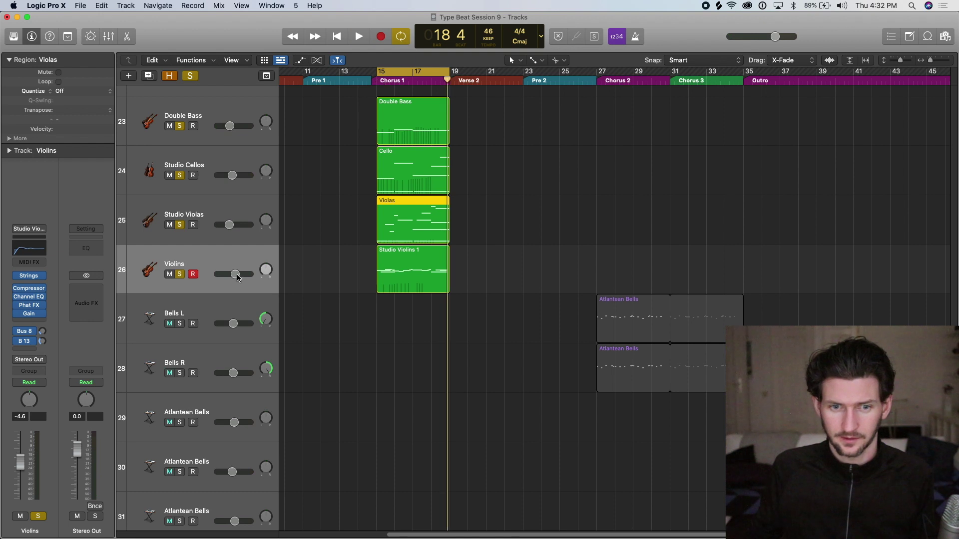
Lower the Violins volume while auditioning all four string parts together
{"action": "key", "text": "space"}
{"action": "left_click_drag", "start_coordinate": [237, 275], "coordinate": [220, 273]}
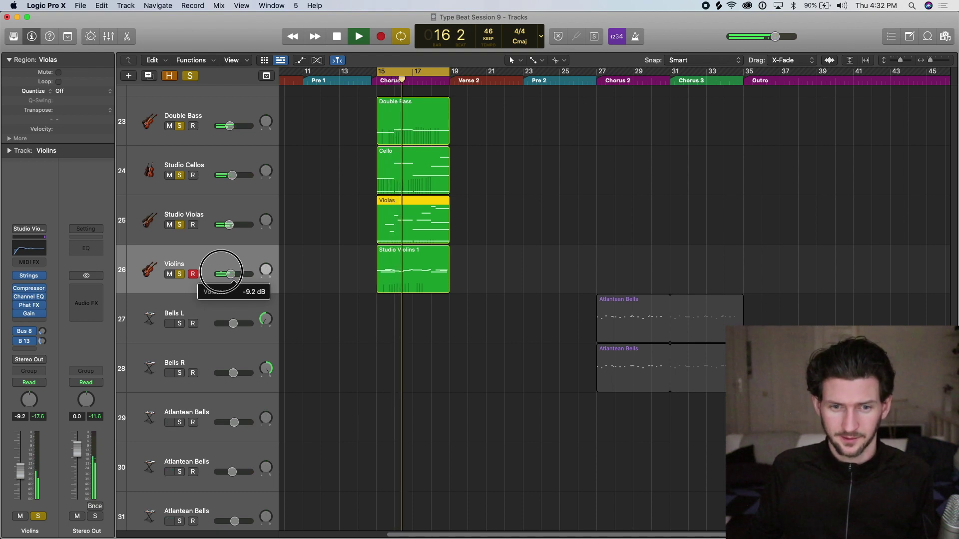
{"action": "left_click_drag", "start_coordinate": [220, 272], "coordinate": [232, 278]}
Move the Acoustic track up so it sits directly below Violins
{"action": "left_click", "coordinate": [220, 112]}
{"action": "left_click", "coordinate": [205, 258], "text": "shift"}
{"action": "scroll", "coordinate": [317, 142], "scroll_direction": "down", "scroll_amount": 5}
{"action": "scroll", "coordinate": [318, 142], "scroll_direction": "up", "scroll_amount": 5}
{"action": "scroll", "coordinate": [317, 142], "scroll_direction": "down", "scroll_amount": 5}
{"action": "left_click_drag", "start_coordinate": [222, 398], "coordinate": [220, 159]}
{"action": "scroll", "coordinate": [273, 160], "scroll_direction": "up", "scroll_amount": 4}
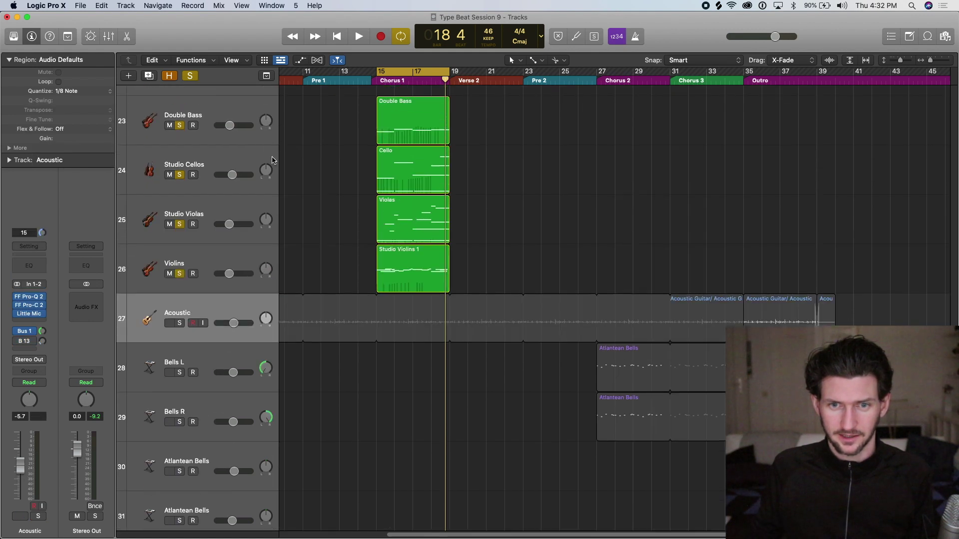
Solo Acoustic and lower all four string tracks together during playback, bringing Double Bass to -16.6 dB
{"action": "left_click", "coordinate": [181, 324]}
{"action": "key", "text": "space"}
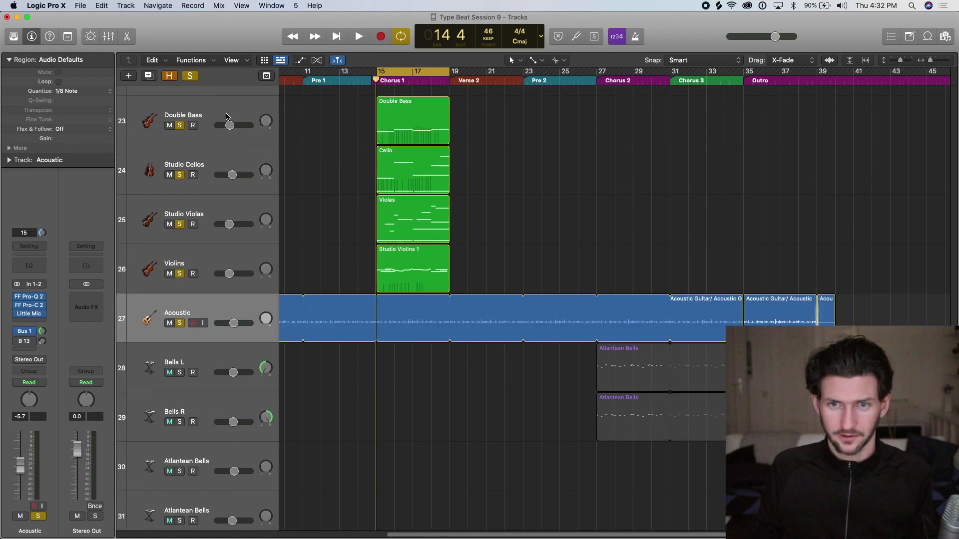
{"action": "key", "text": "Up"}
{"action": "left_click", "coordinate": [220, 123], "text": "shift"}
{"action": "left_click_drag", "start_coordinate": [230, 125], "coordinate": [215, 125]}
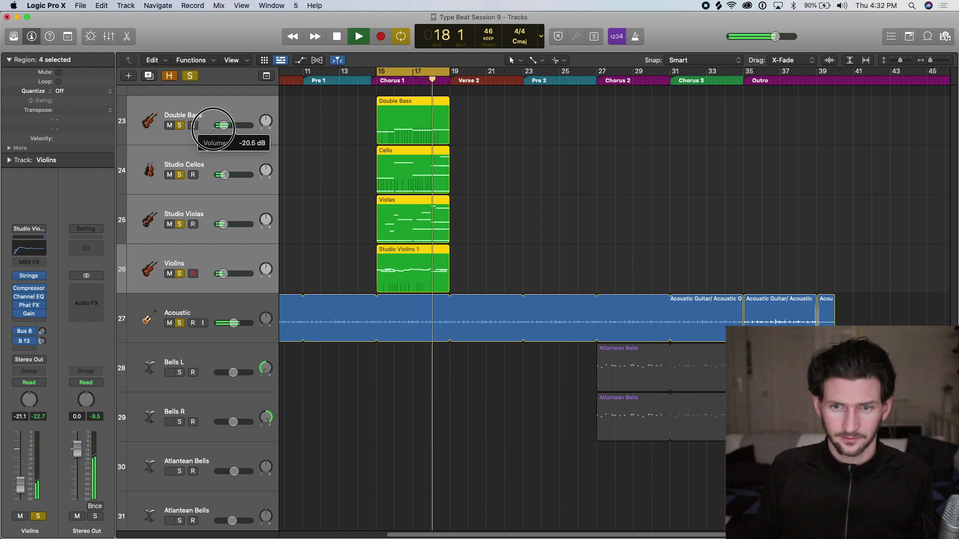
{"action": "left_click_drag", "start_coordinate": [214, 128], "coordinate": [219, 129]}
{"action": "key", "text": "space"}
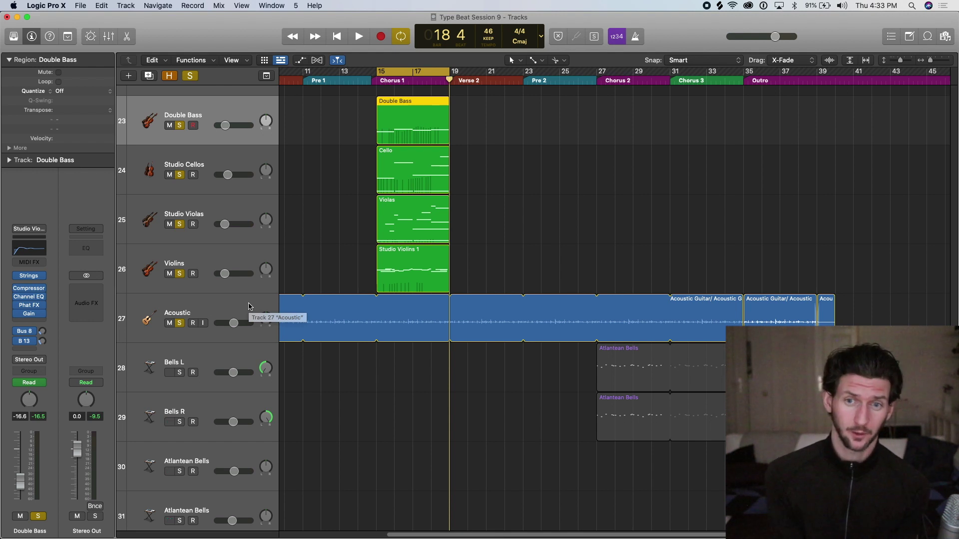
Copy the four string regions from Chorus 1 to the start of Chorus 3 at bar 31
{"action": "left_click_drag", "start_coordinate": [488, 278], "coordinate": [701, 111]}
{"action": "left_click_drag", "start_coordinate": [420, 67], "coordinate": [419, 68]}
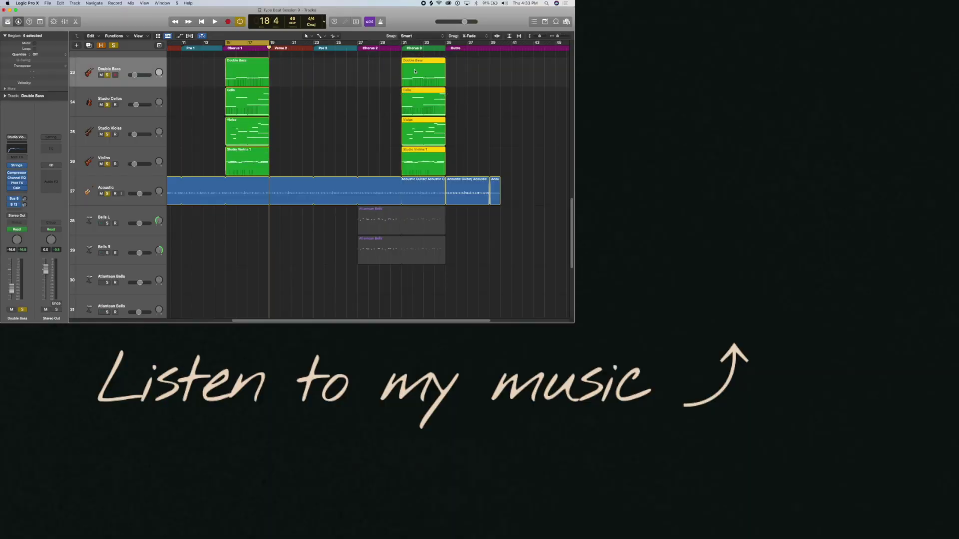